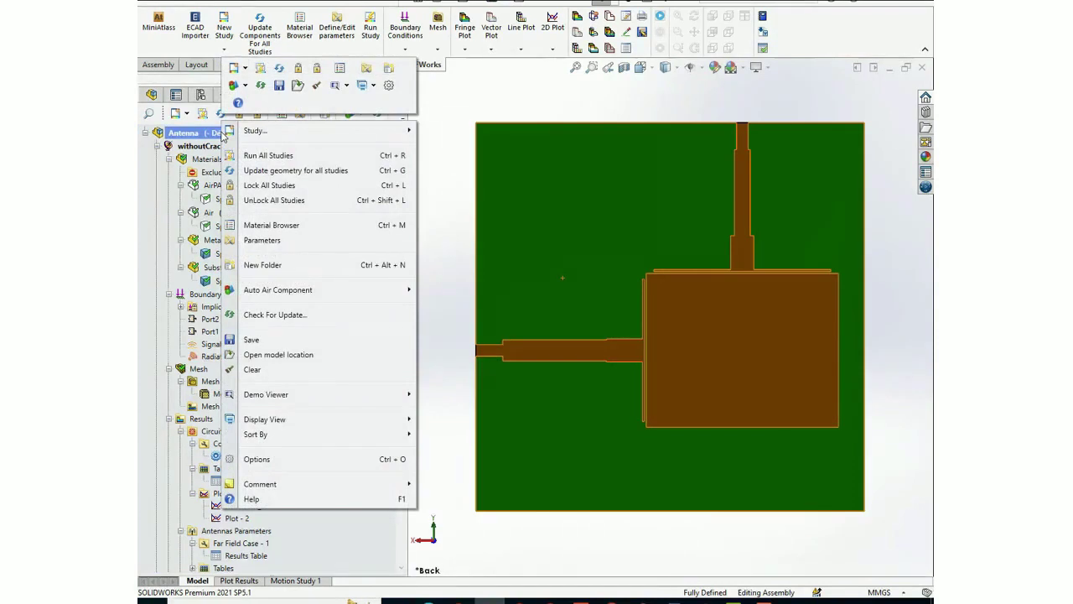
- Look through the study types available for the Antenna assembly, and inspect the solution accuracy options in the withoutCrack study's properties
mouse_move(306, 135)
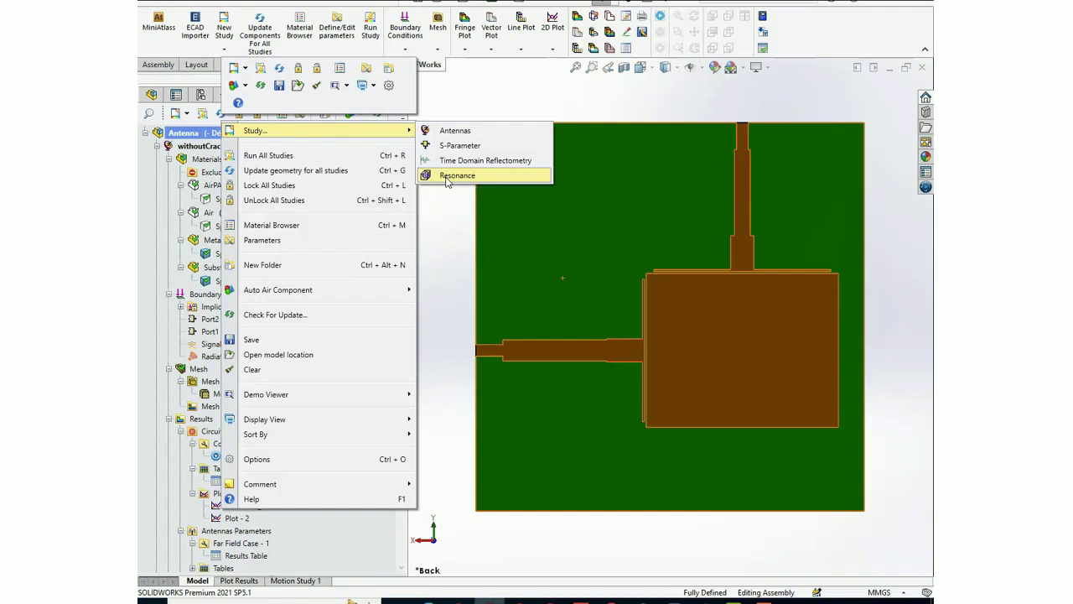
left_click(446, 253)
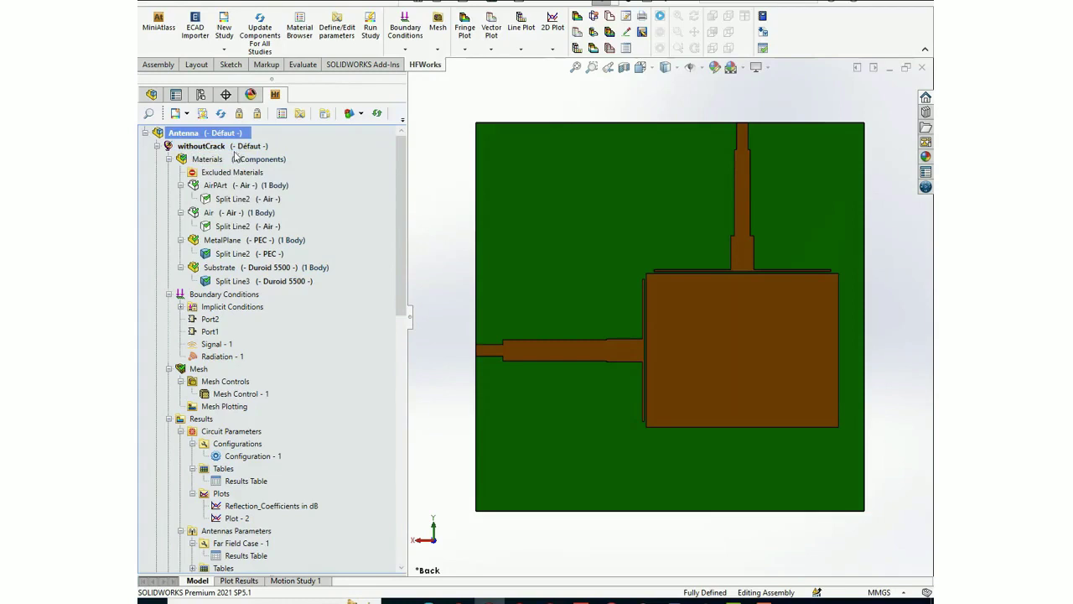
left_click(220, 147)
right_click(221, 148)
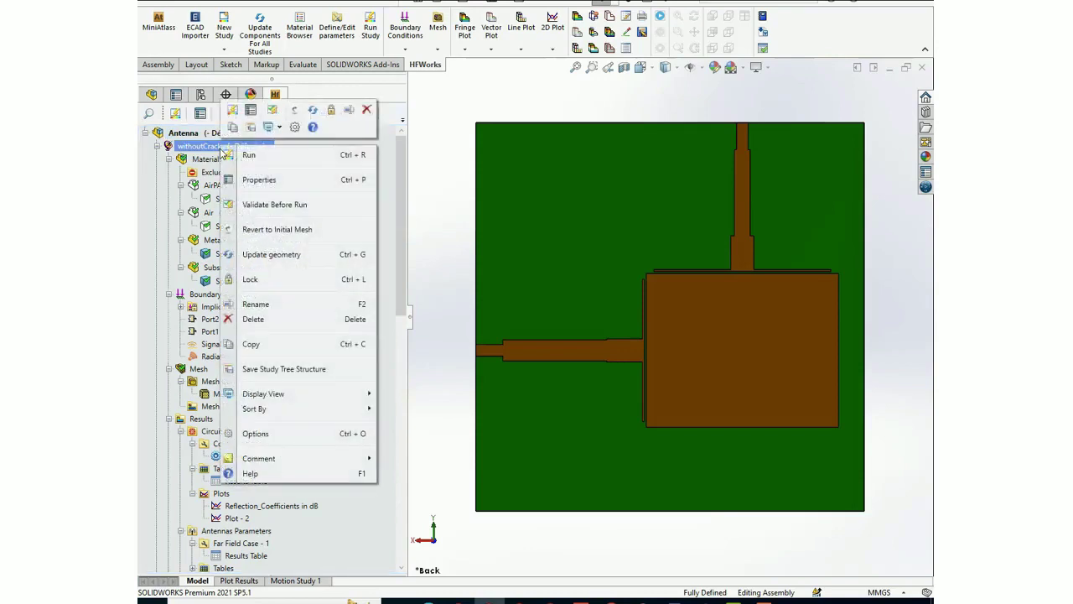
left_click(252, 185)
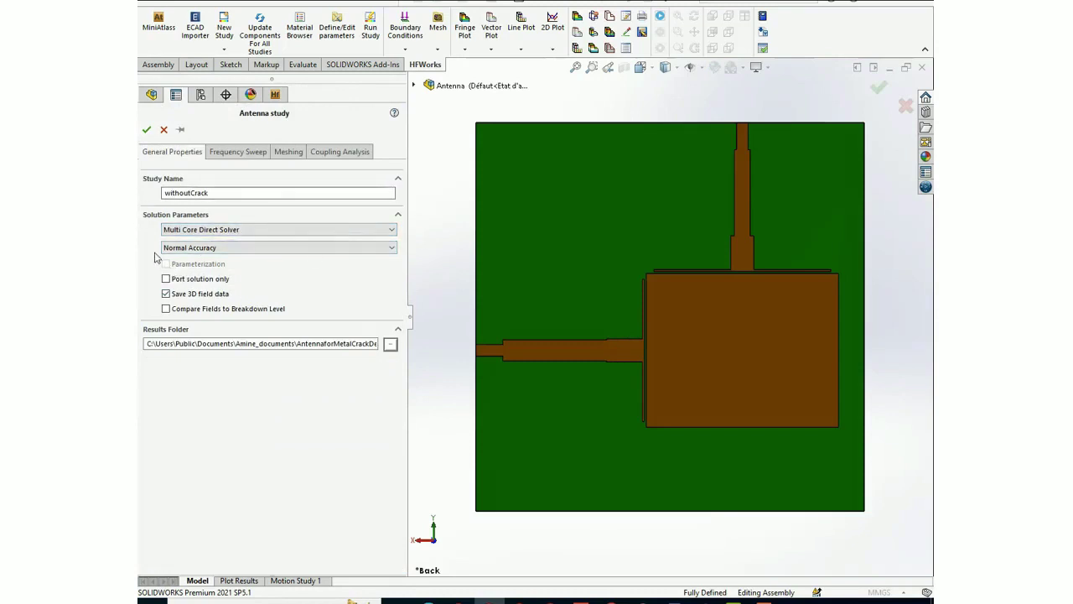
left_click(185, 249)
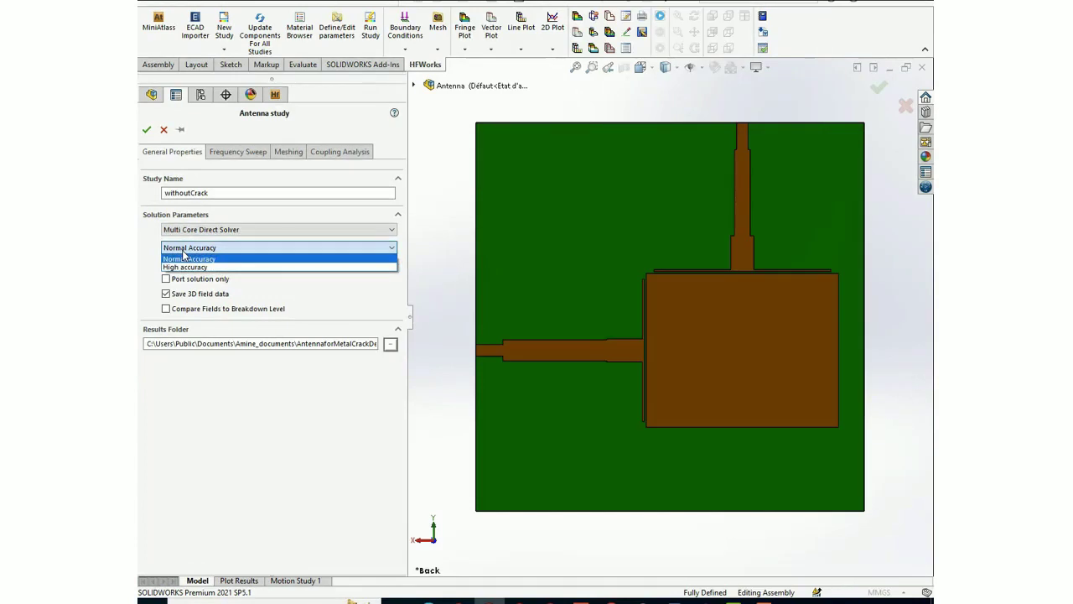
left_click(246, 160)
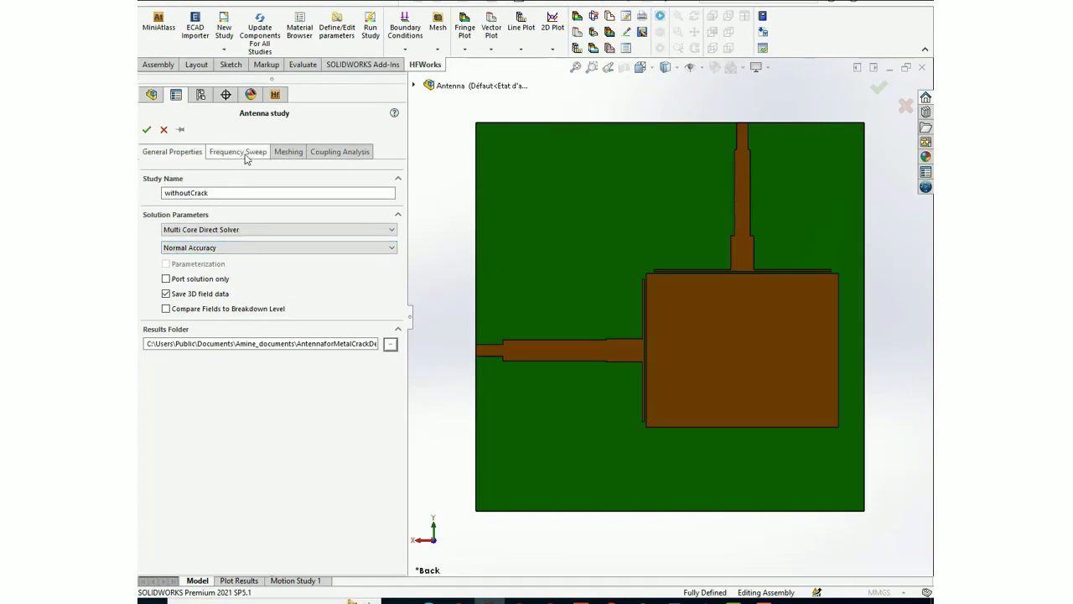
- Examine the study's frequency sweep types, including Discrete sweep from file, and its meshing and coupling analysis settings, and close the properties without saving
left_click(243, 156)
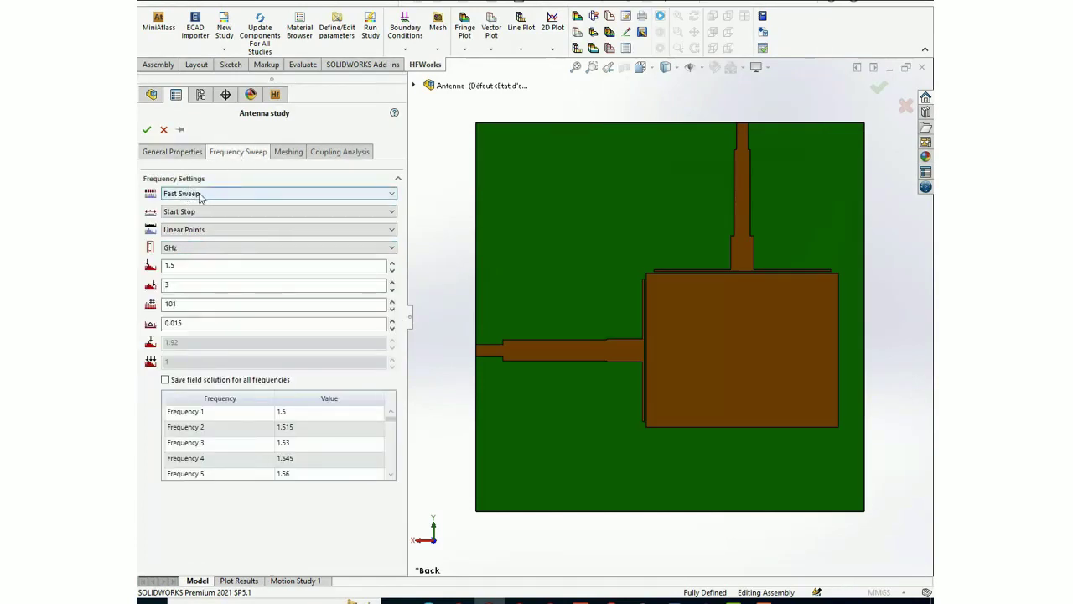
left_click(225, 195)
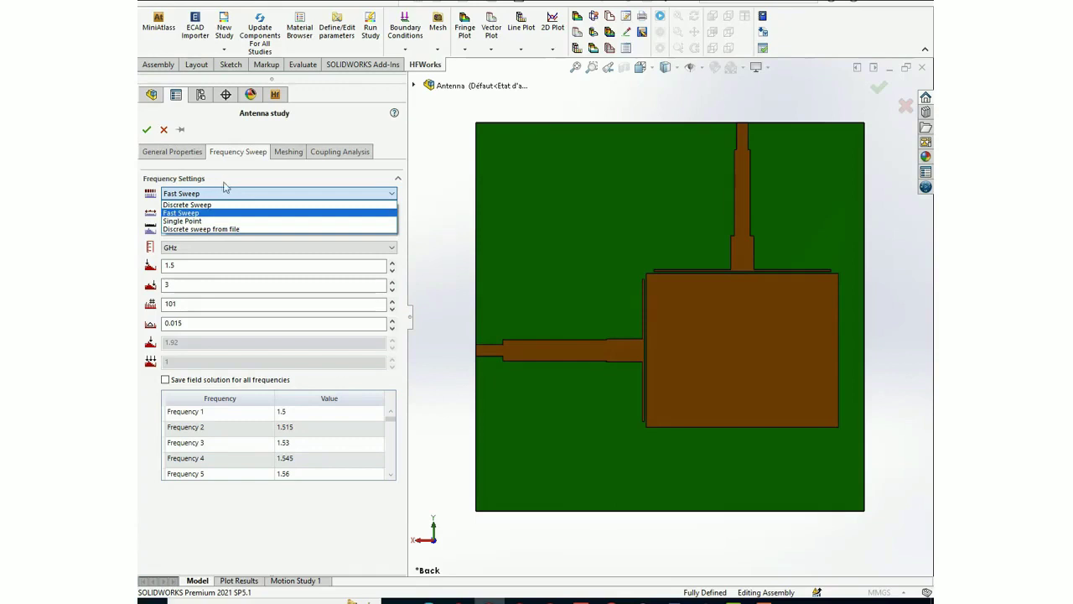
left_click(203, 230)
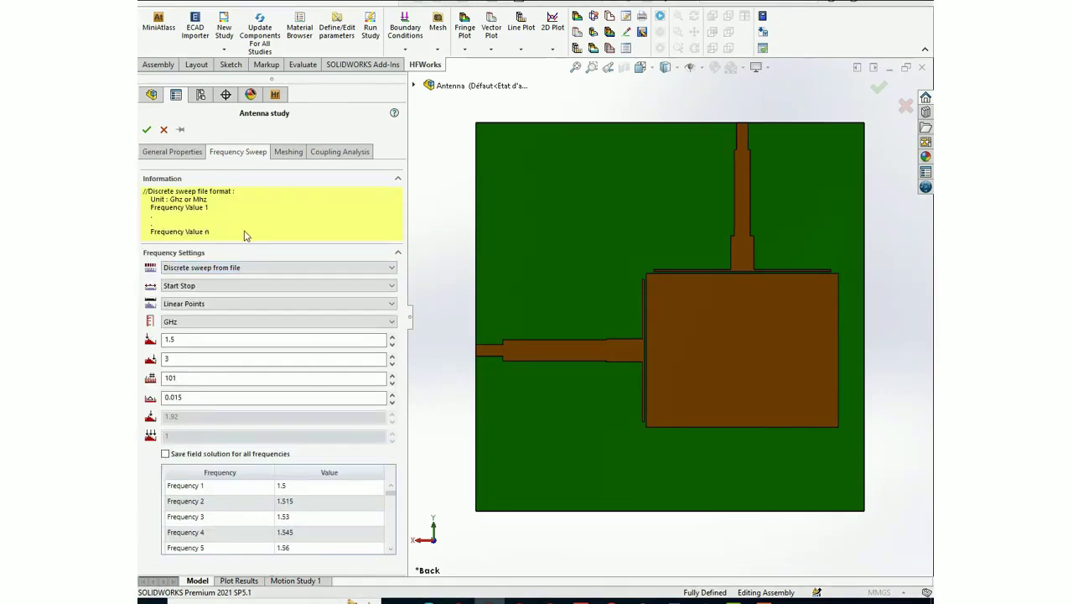
left_click(507, 4)
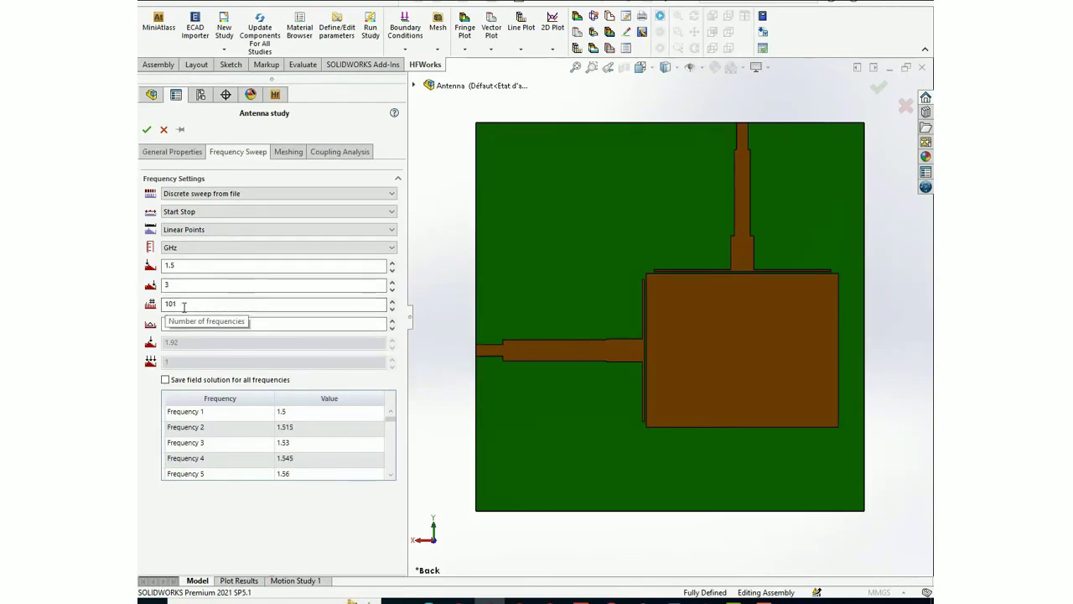
left_click(290, 152)
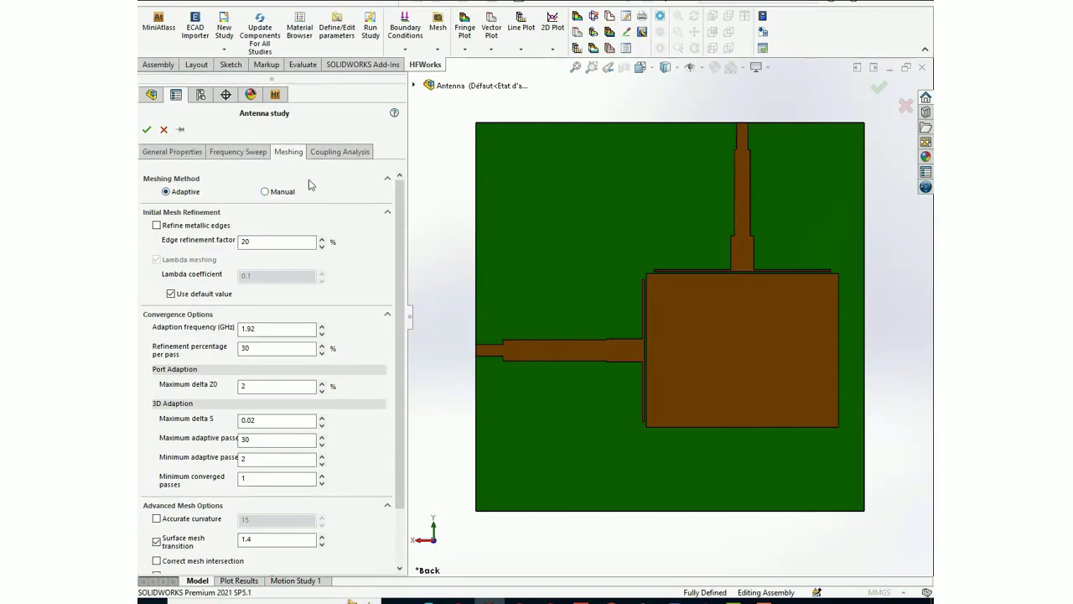
left_click(325, 157)
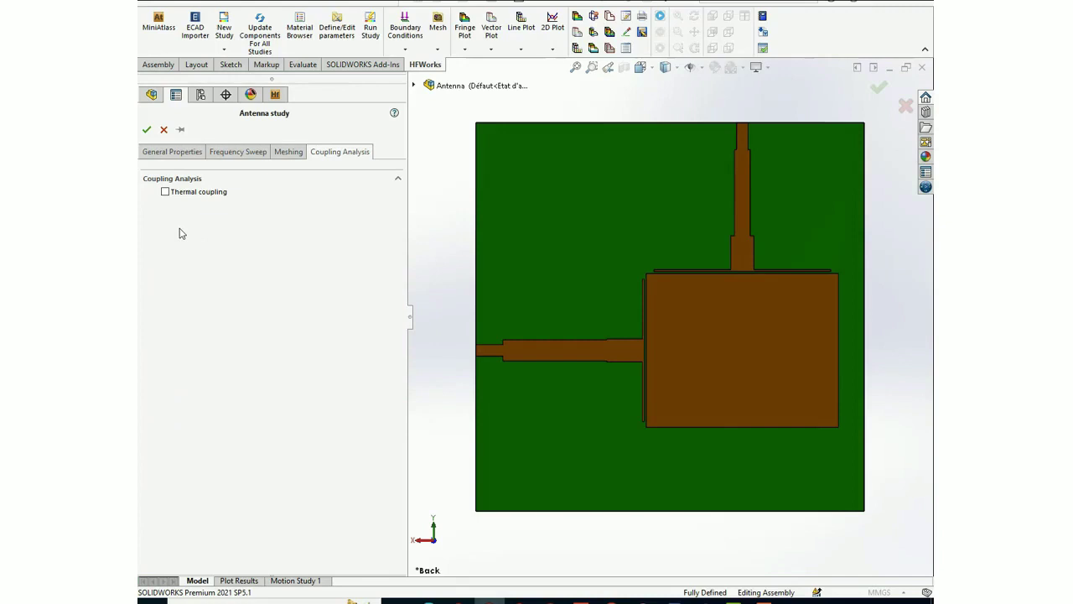
left_click(163, 130)
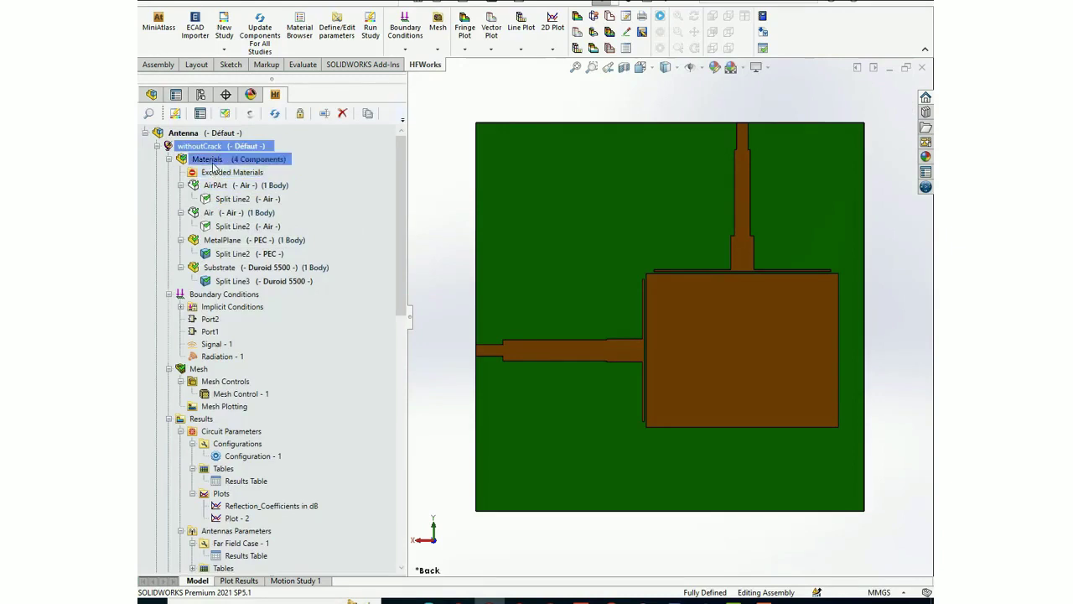
- Browse the HFW Materials database for the AirPArt body, covering General, Substrates, Rogers Corp. and Mitsubishi Plastics, without applying a material
right_click(219, 186)
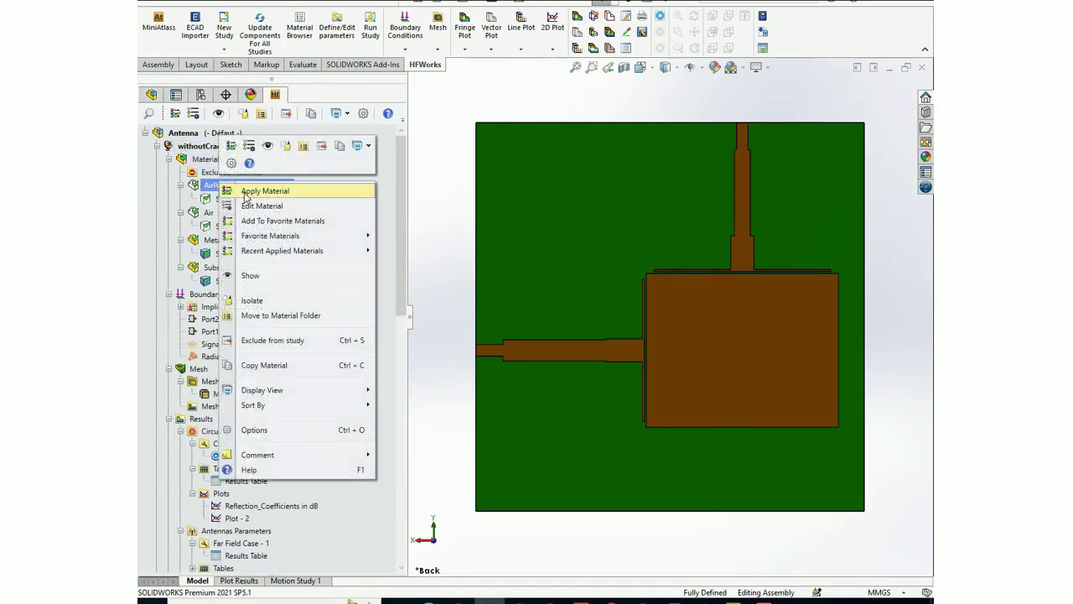
left_click(245, 195)
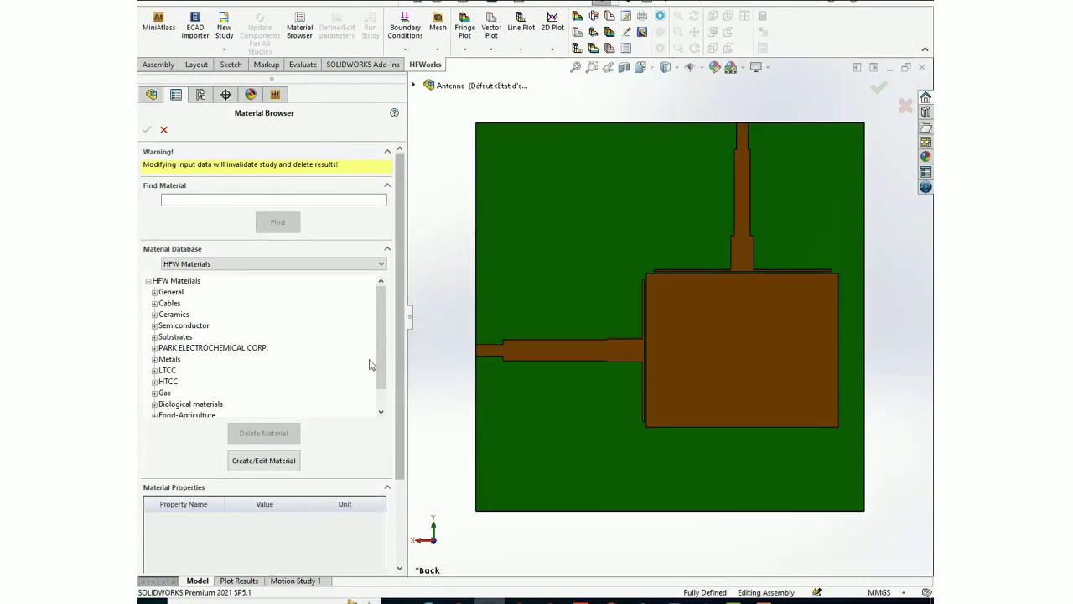
left_click(155, 291)
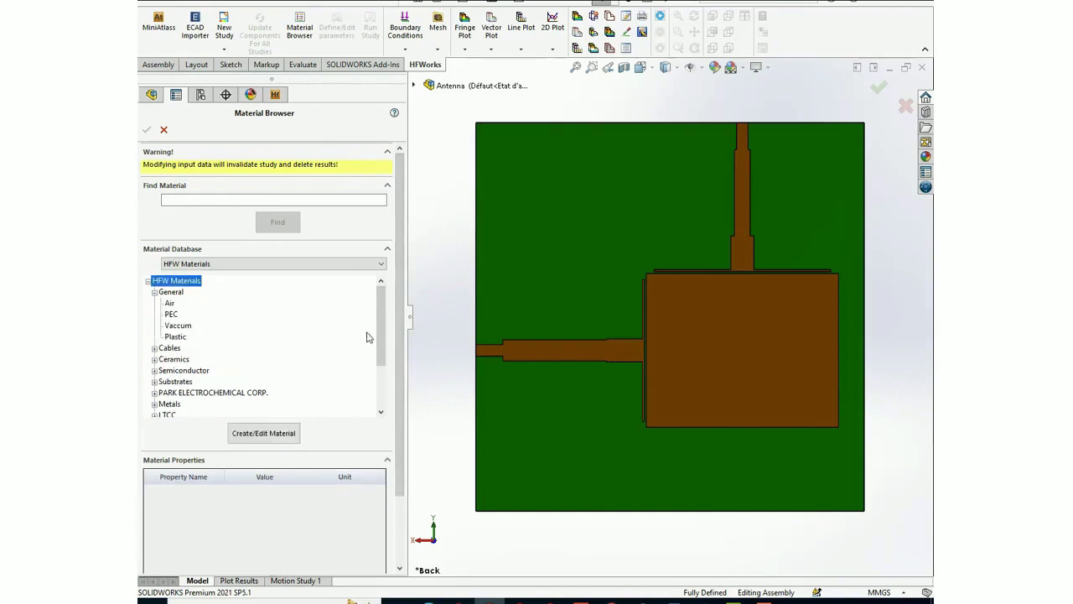
left_click_drag(379, 348, 379, 388)
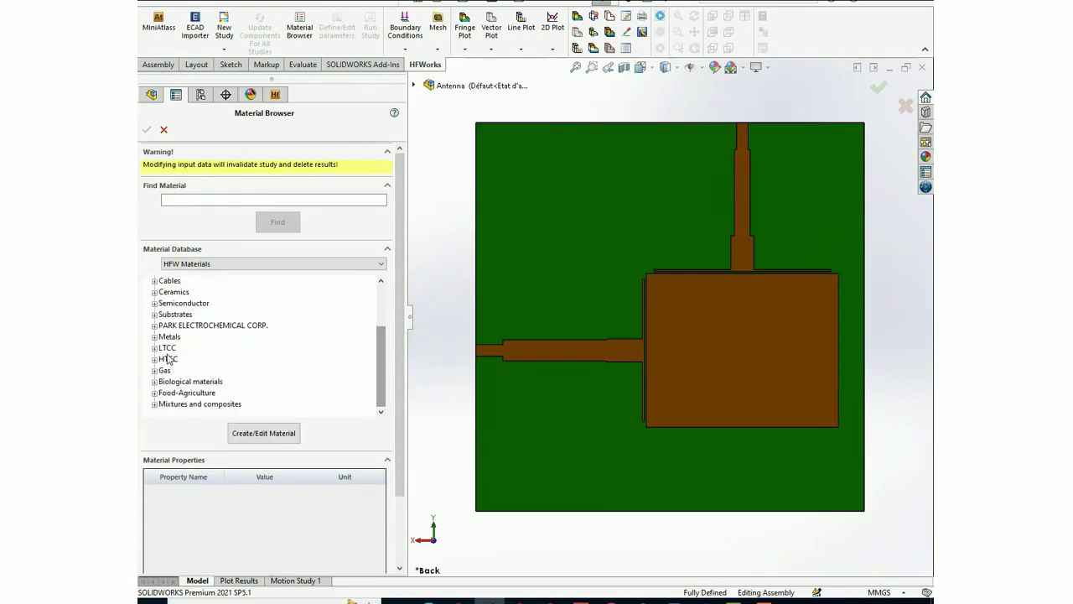
left_click(155, 314)
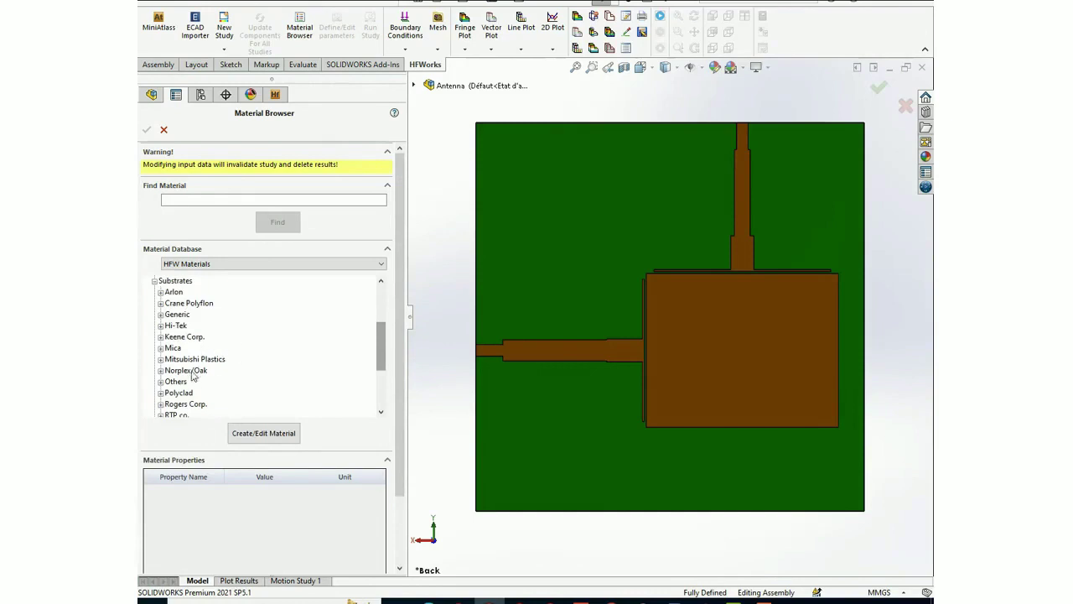
scroll(189, 383, "down", 1)
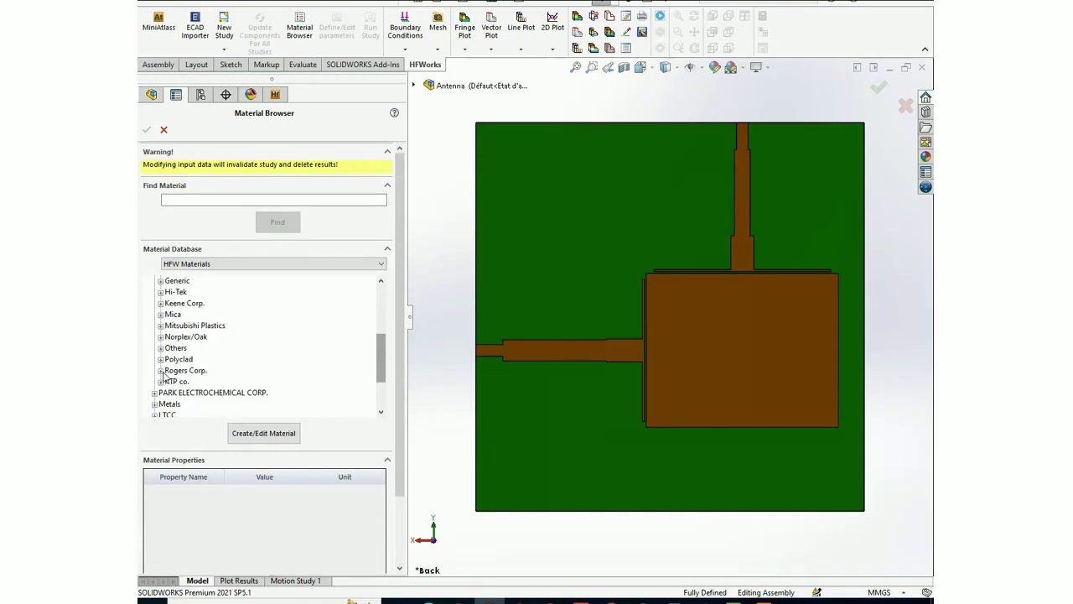
left_click(161, 371)
scroll(290, 347, "up", 1)
scroll(210, 354, "up", 3)
scroll(205, 377, "down", 2)
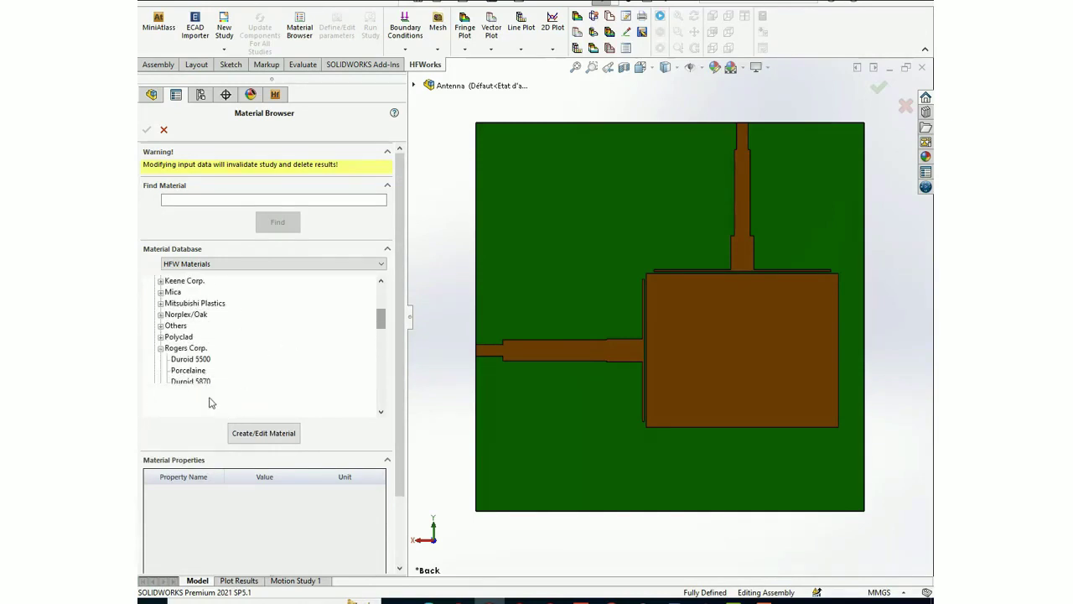
left_click(160, 303)
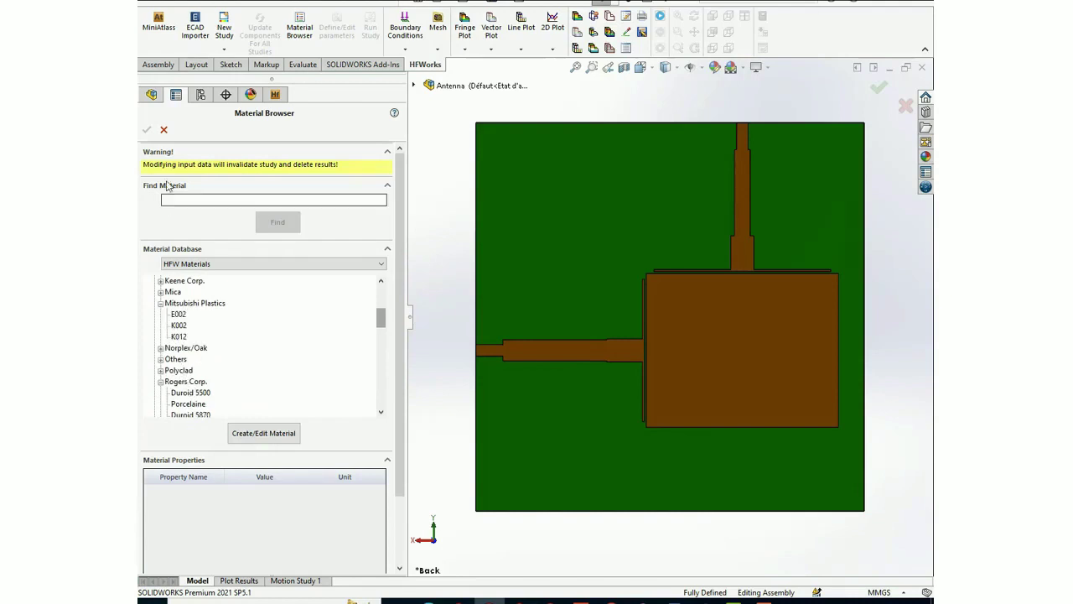
left_click(163, 129)
- Examine the Air body's material definition in the Material Editor, and close it without changes
left_click(243, 213)
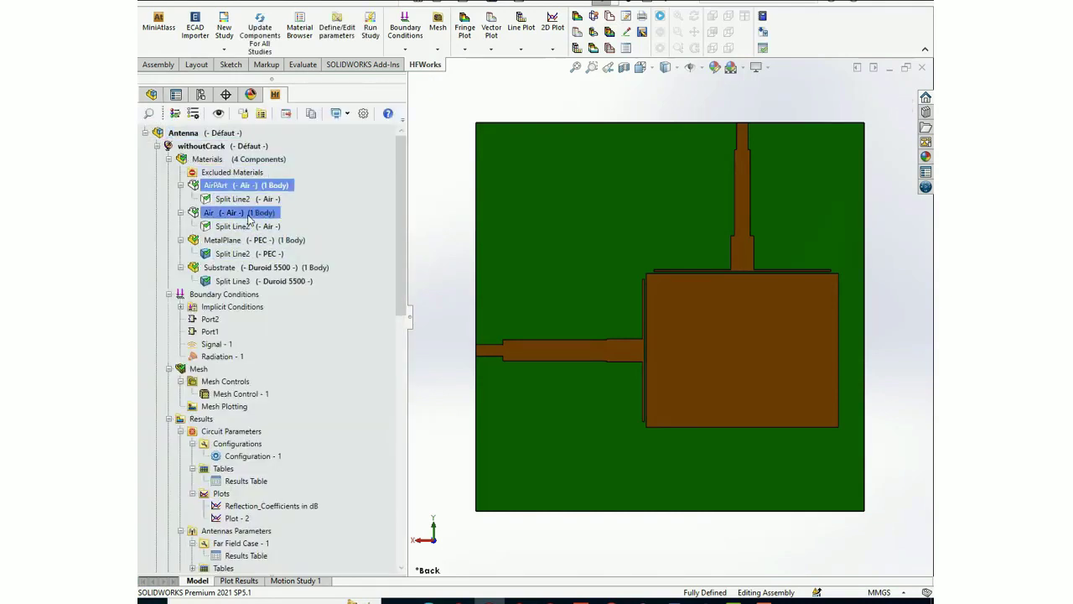
right_click(250, 217)
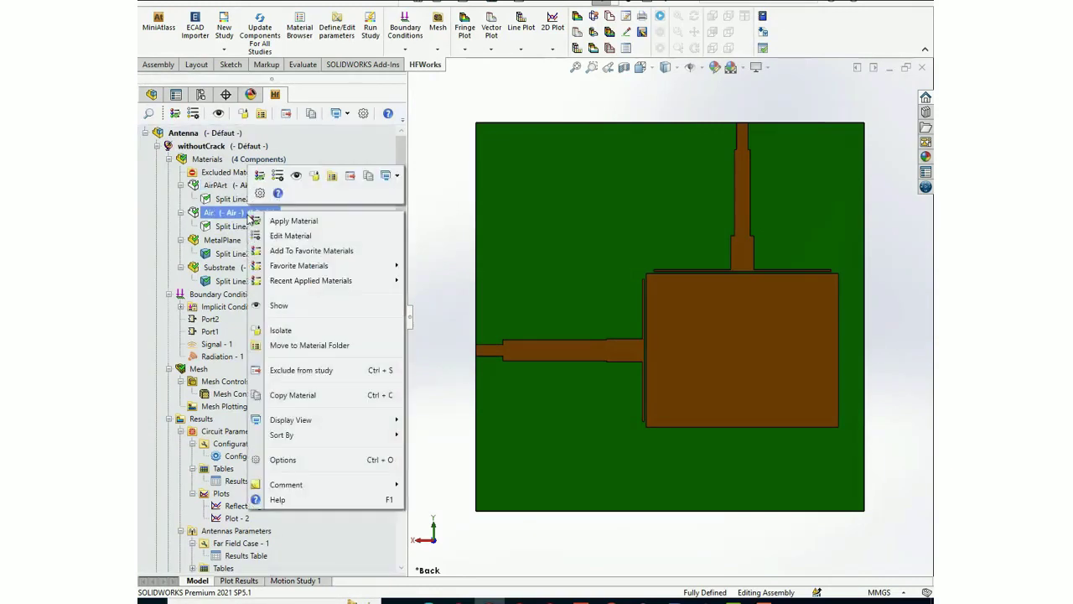
left_click(288, 237)
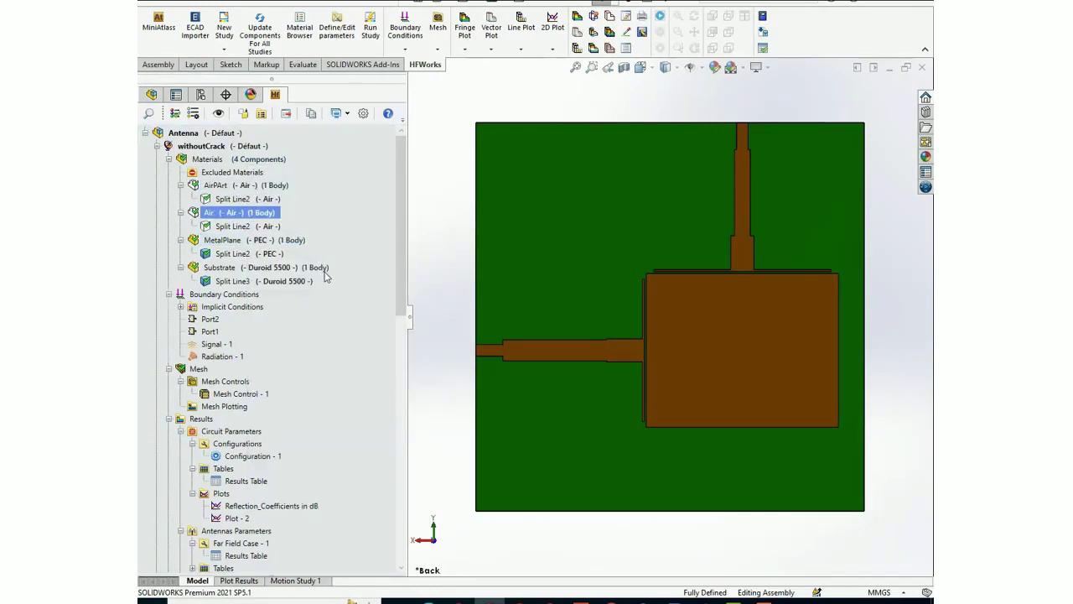
left_click_drag(205, 256, 271, 253)
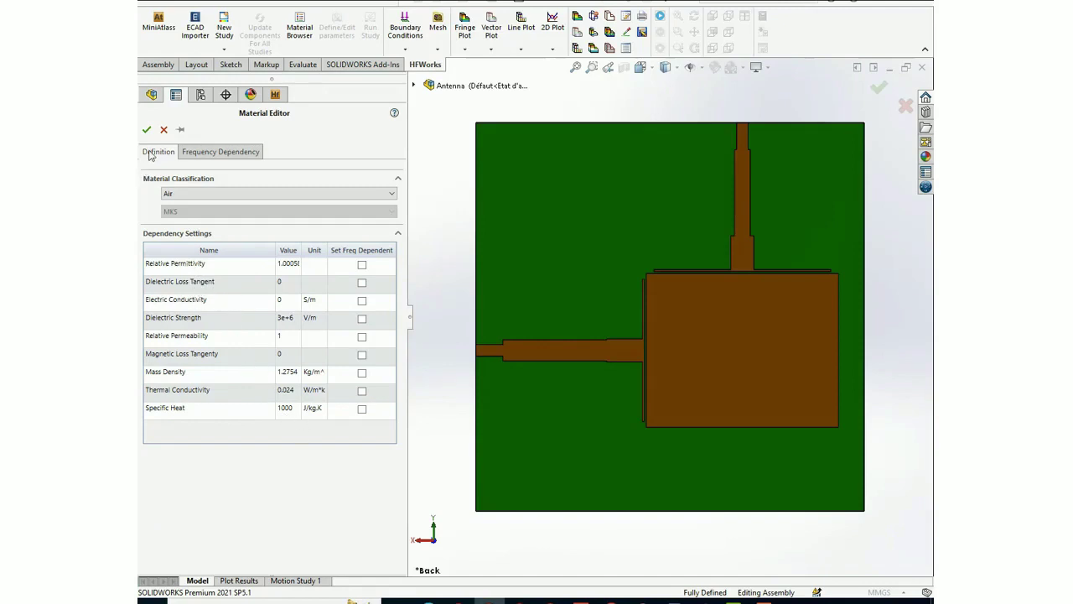
left_click(164, 129)
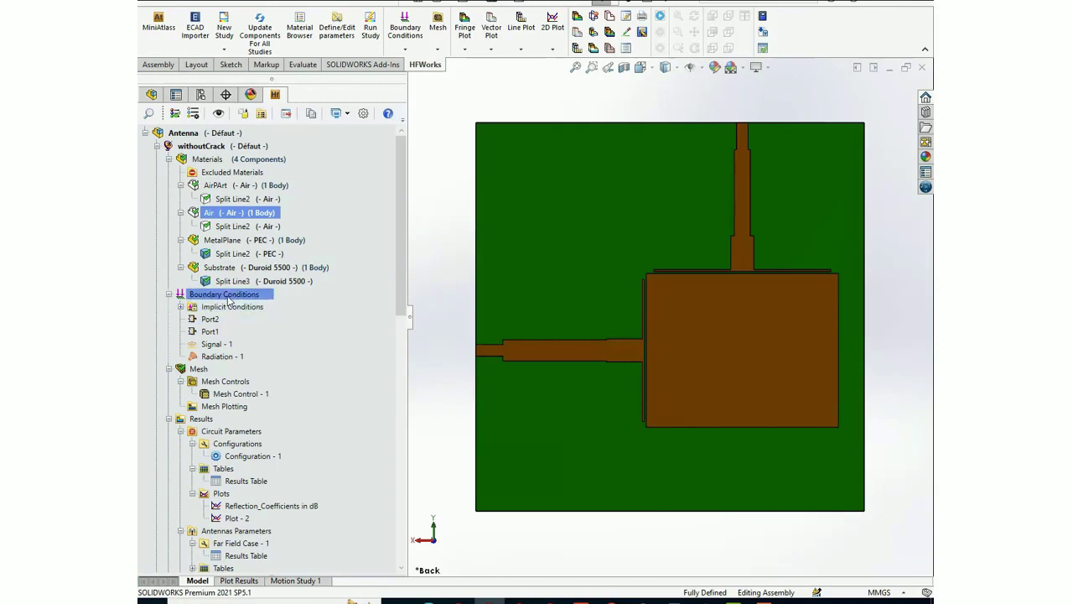
- Look through the available boundary condition types and the settings for a new mesh control, without creating either
right_click(228, 299)
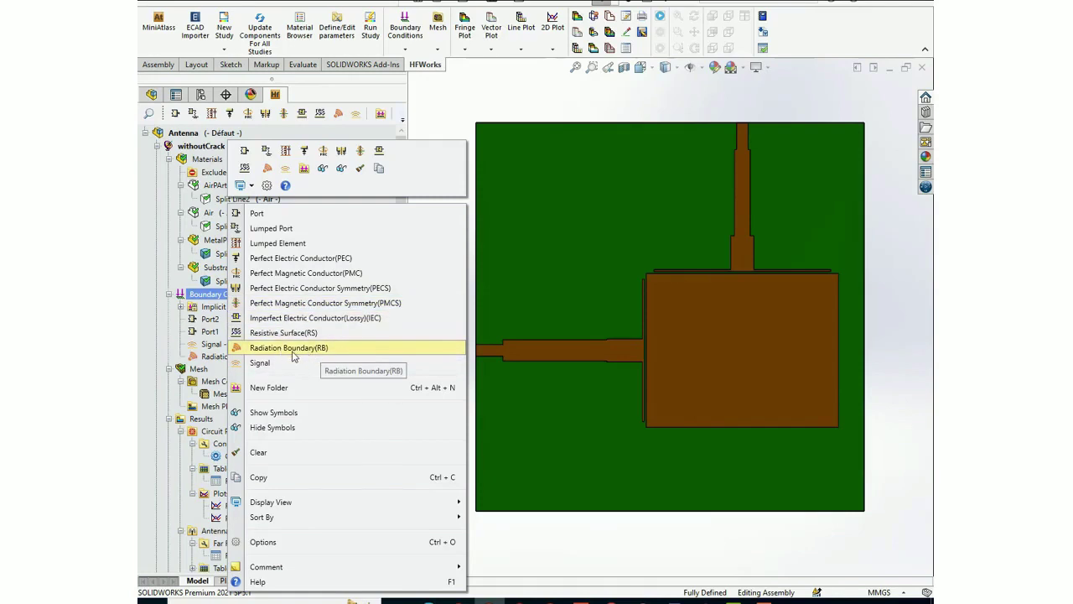
left_click(153, 341)
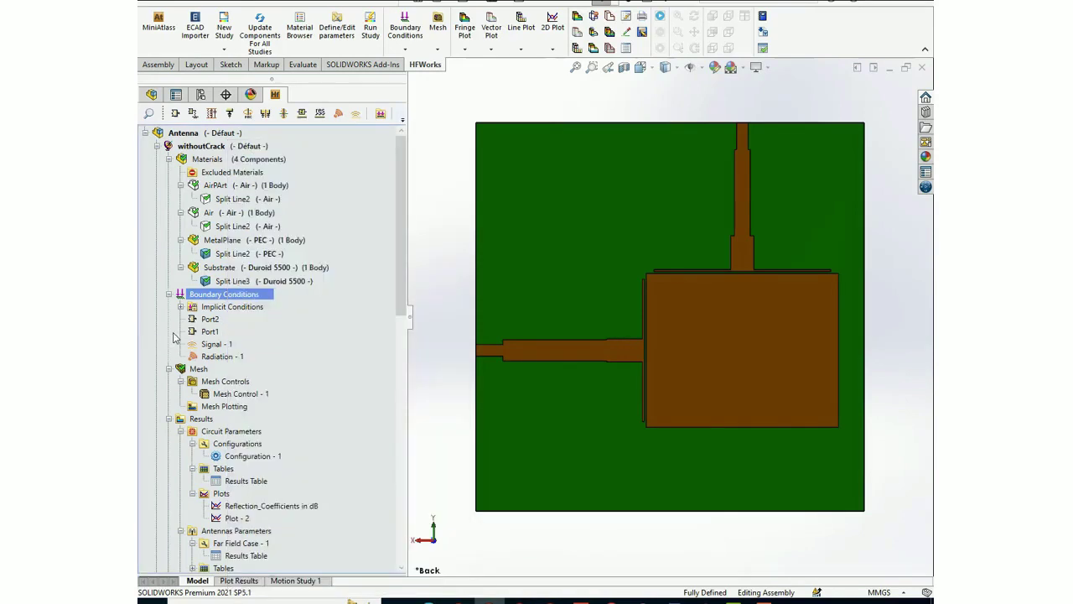
right_click(240, 386)
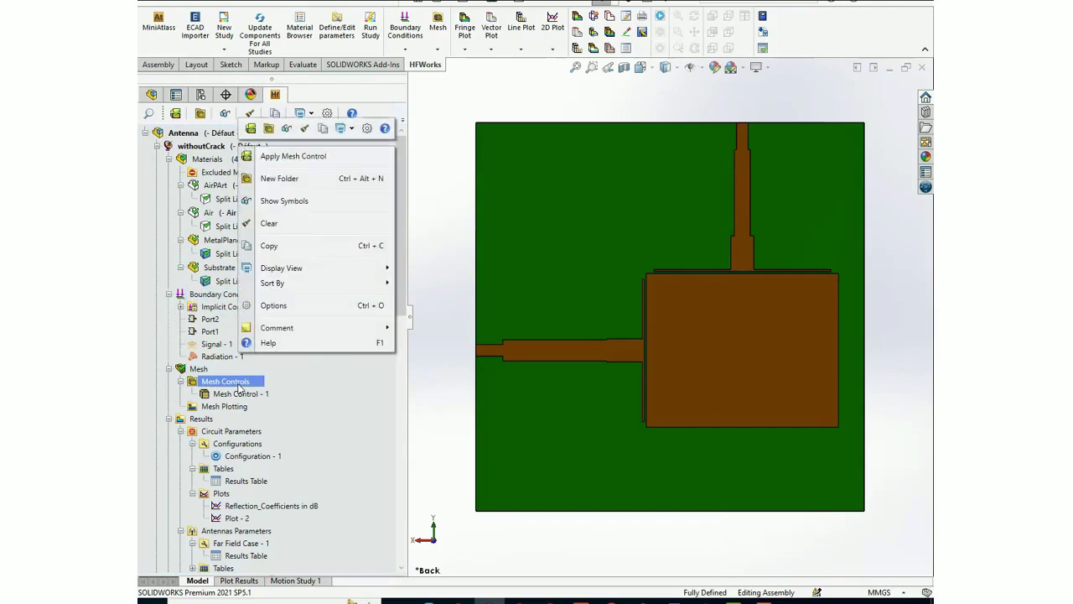
left_click(289, 158)
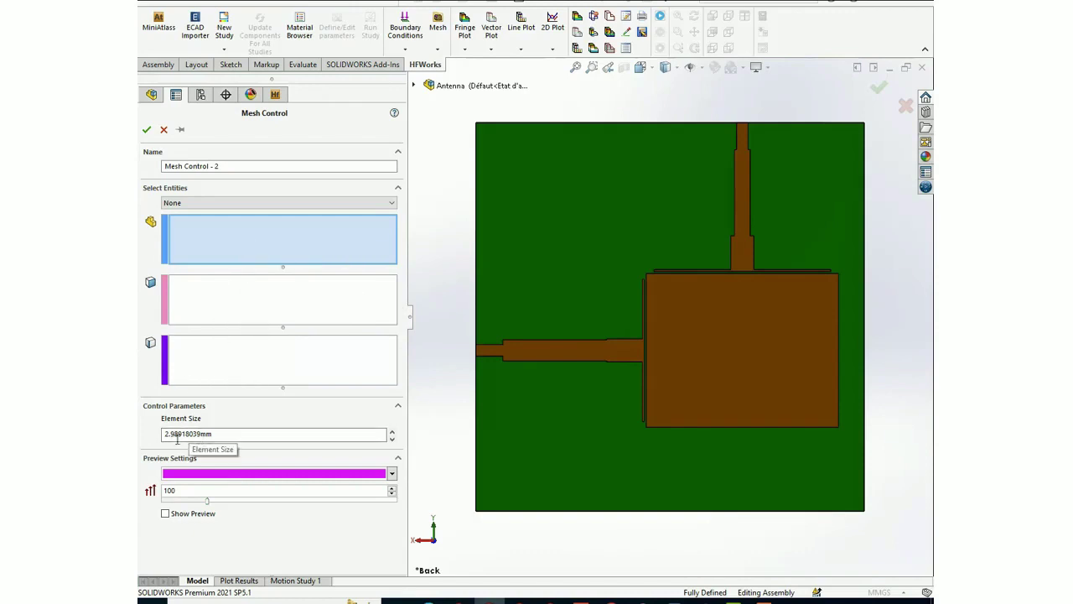
left_click(164, 130)
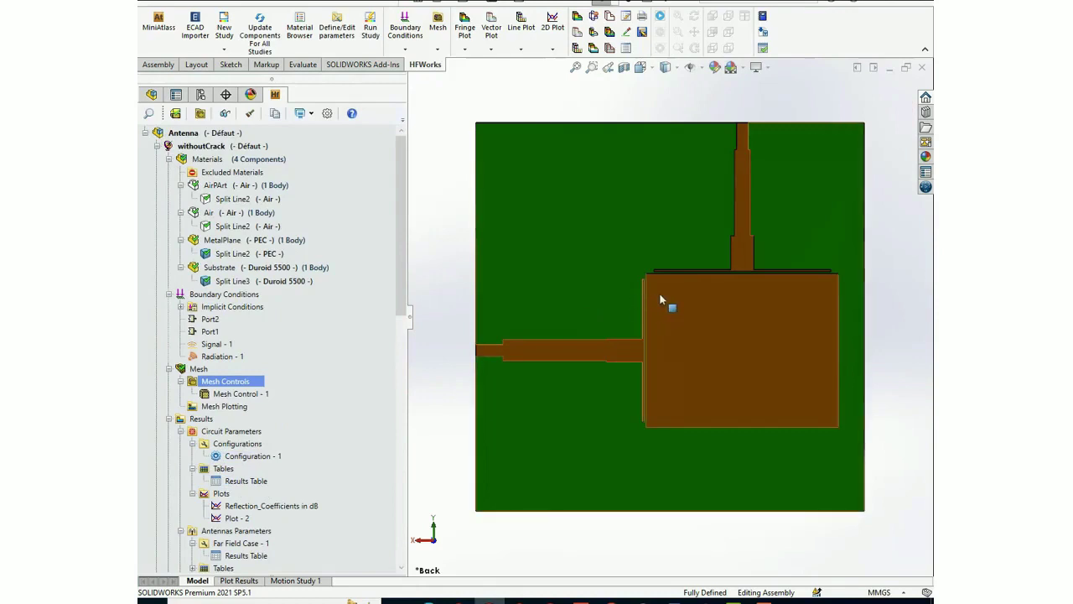
- Inspect where Port1 and Port2 are applied on the antenna by highlighting their faces in the model
scroll(660, 299, "up", 2)
scroll(660, 300, "up", 1)
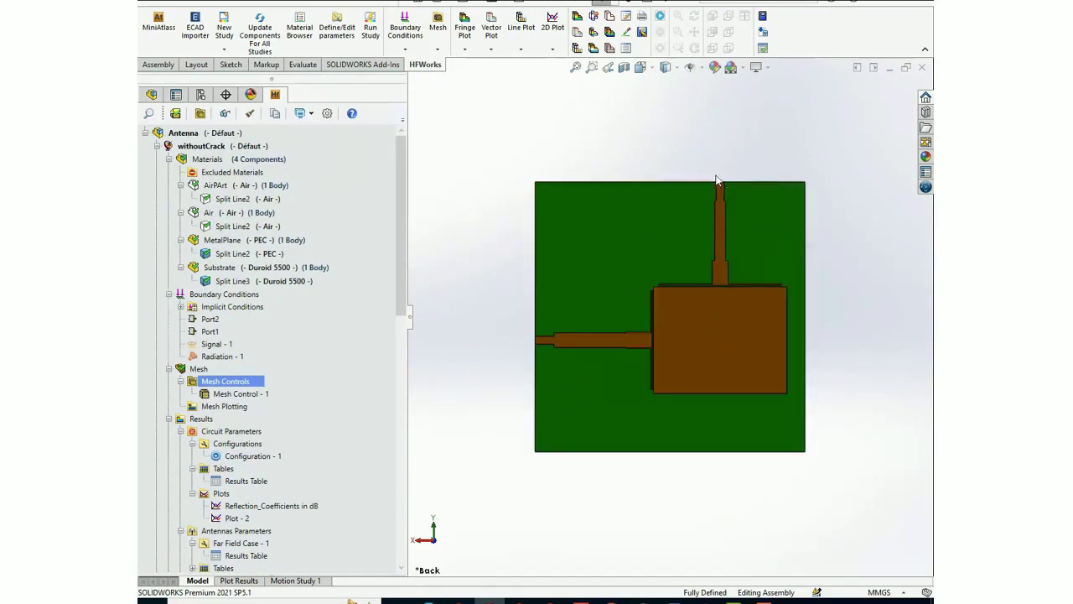
left_click(209, 331)
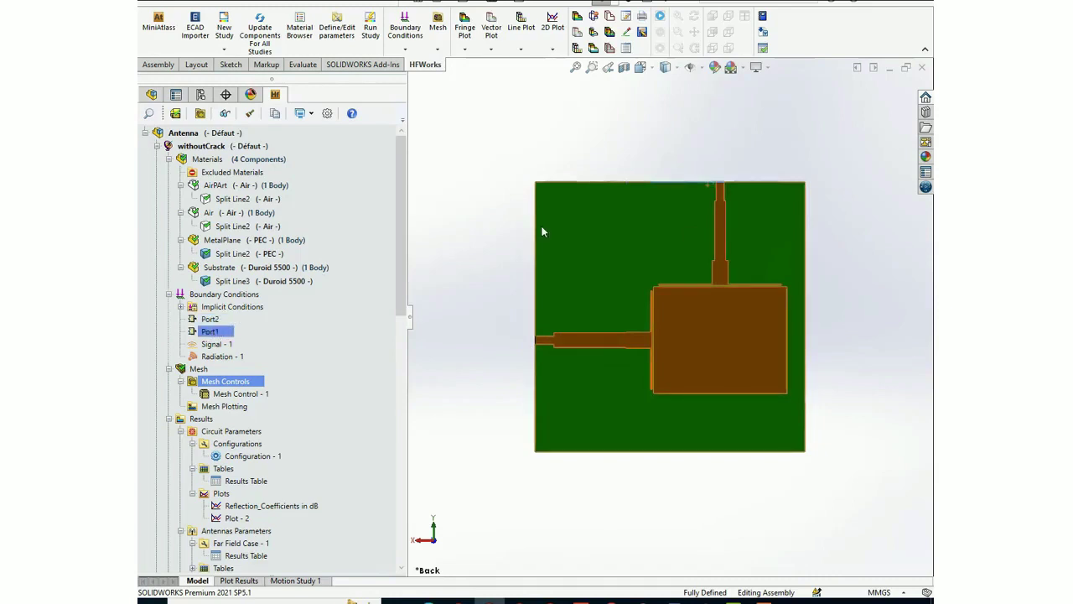
mouse_move(589, 165)
middle_mouse_down()
mouse_move(620, 166)
mouse_move(608, 166)
middle_mouse_up()
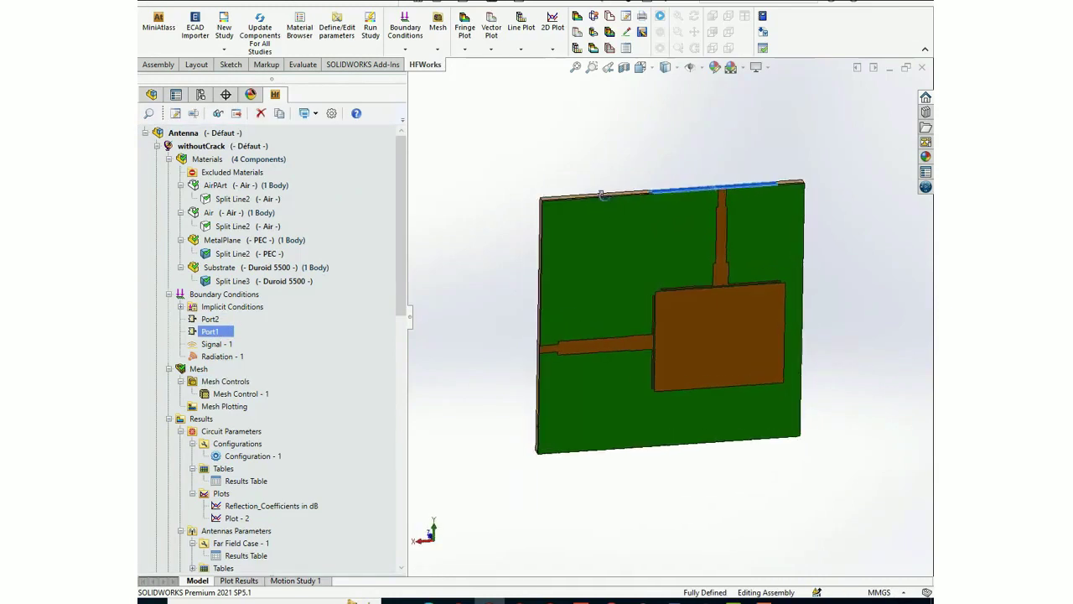
left_click(217, 344, "ctrl")
left_click(210, 319)
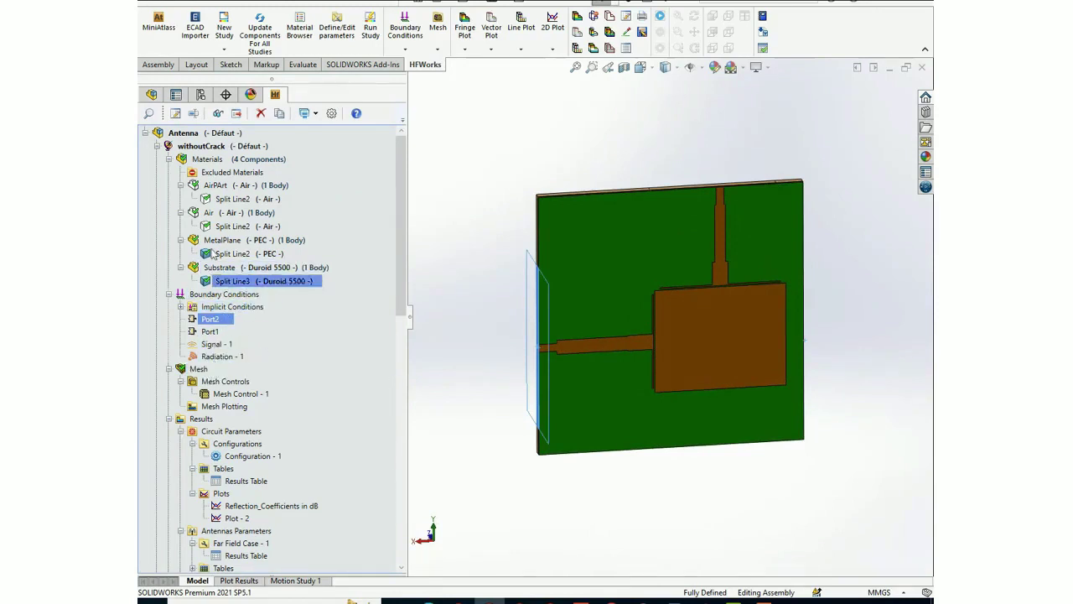
- Show the Air body to inspect where the Radiation - 1 boundary is applied, and hide the body again
left_click(214, 213)
right_click(213, 217)
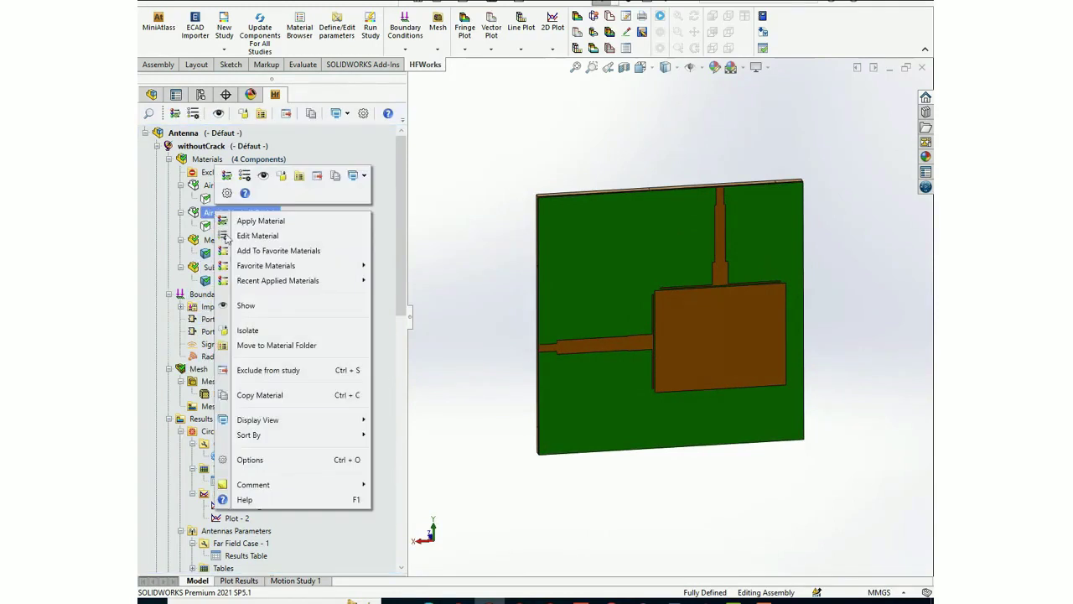
left_click(253, 305)
left_click(225, 357)
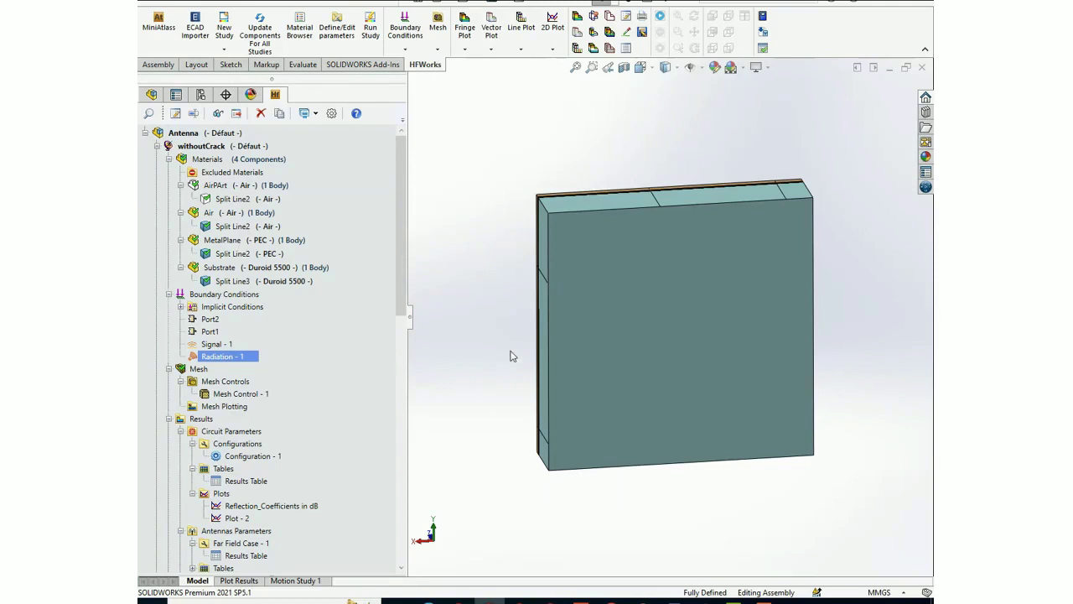
right_click(225, 220)
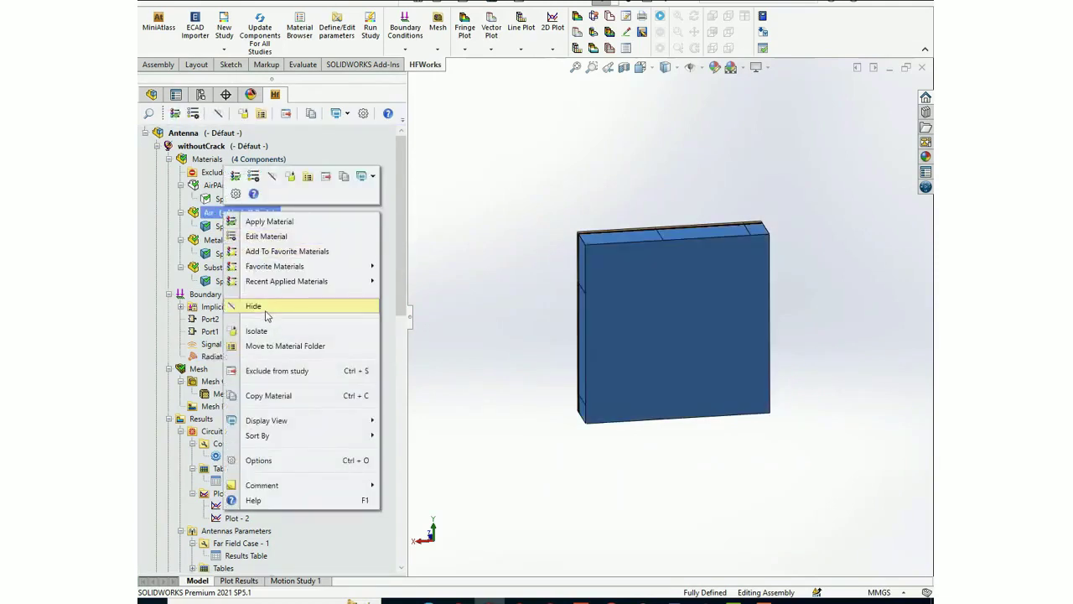
left_click(265, 311)
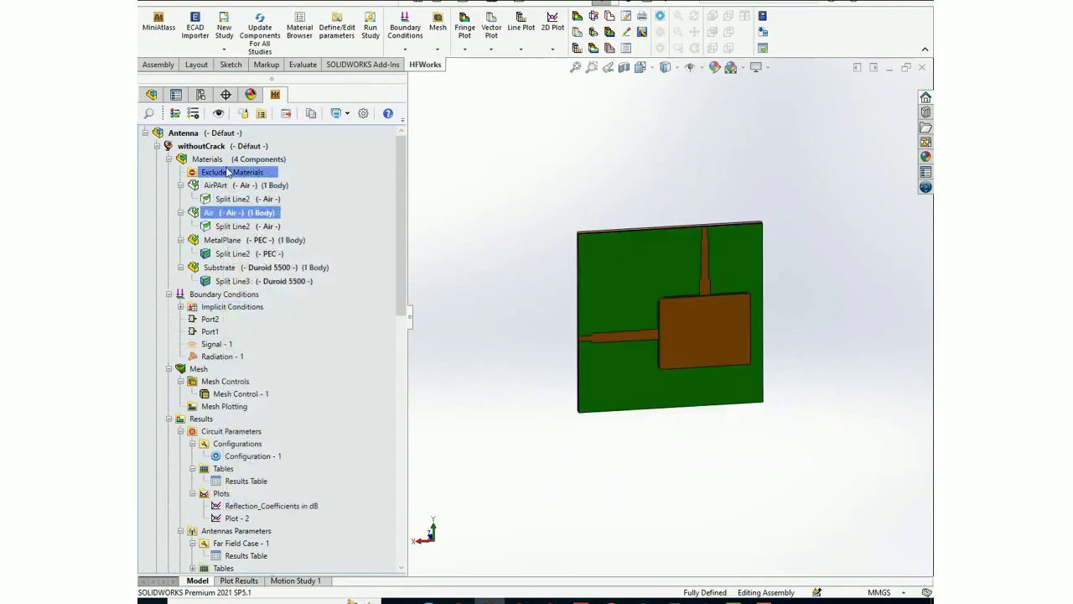
- Hide the Substrate body and turn the model to the Back view to expose the metal plane
right_click(228, 268)
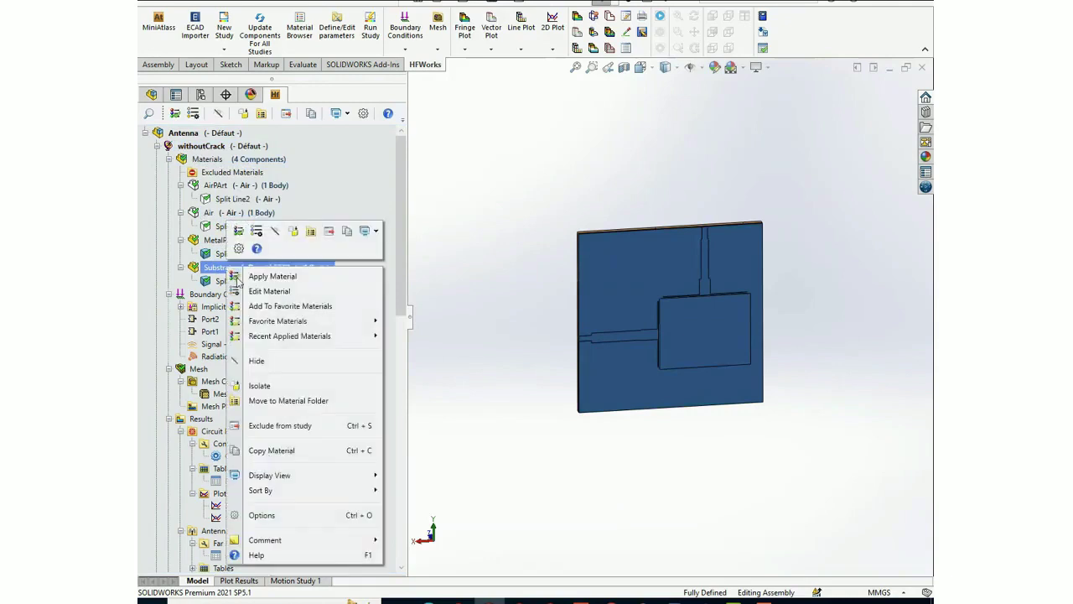
left_click(257, 361)
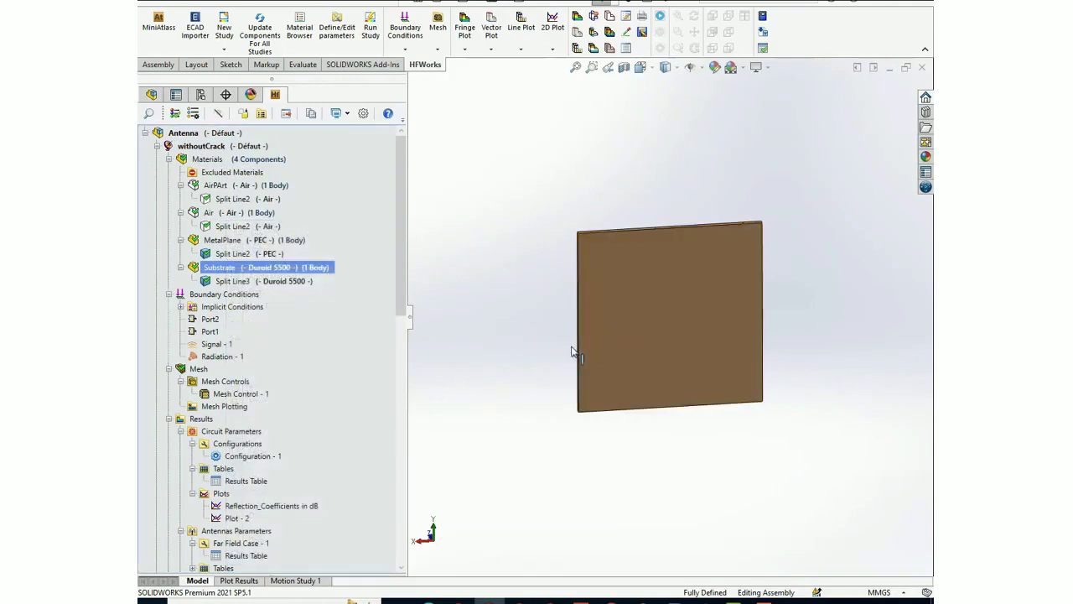
left_click(664, 69)
left_click(698, 124)
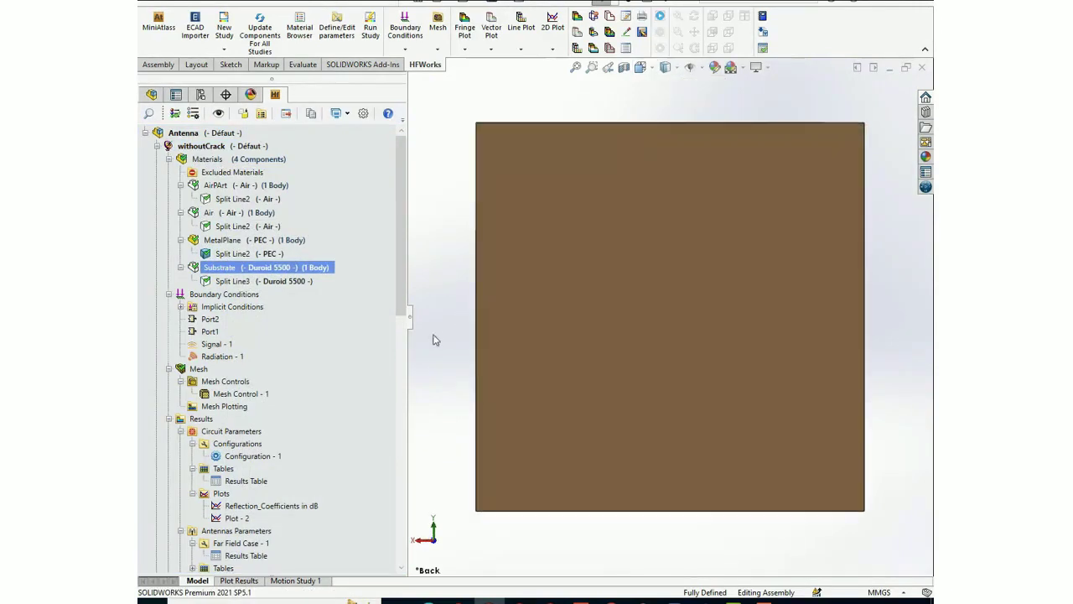
- Review the circuit parameters Results Table, covering the generalized and renormalized S-matrices, impedance, admittance, ports results and VSWR
left_click(252, 407)
scroll(255, 411, "down", 1)
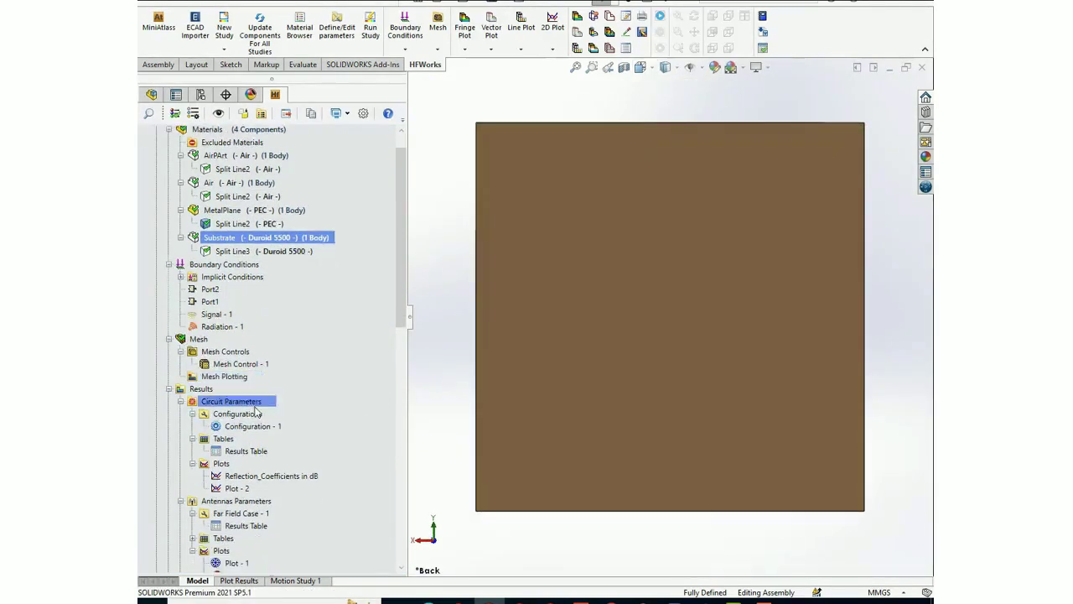
scroll(256, 411, "down", 1)
left_click(275, 334)
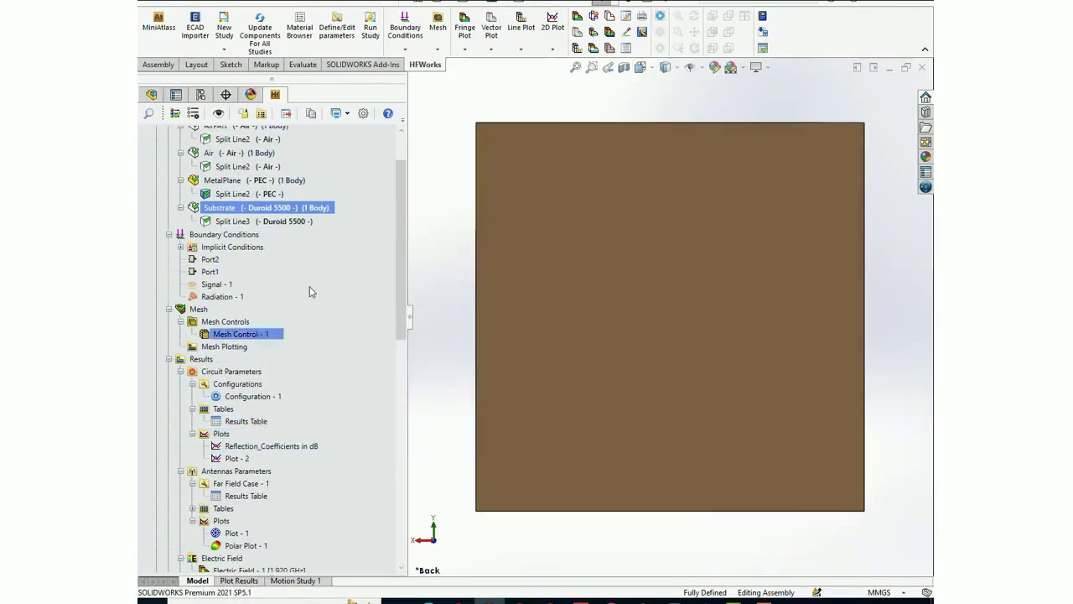
left_click(261, 422)
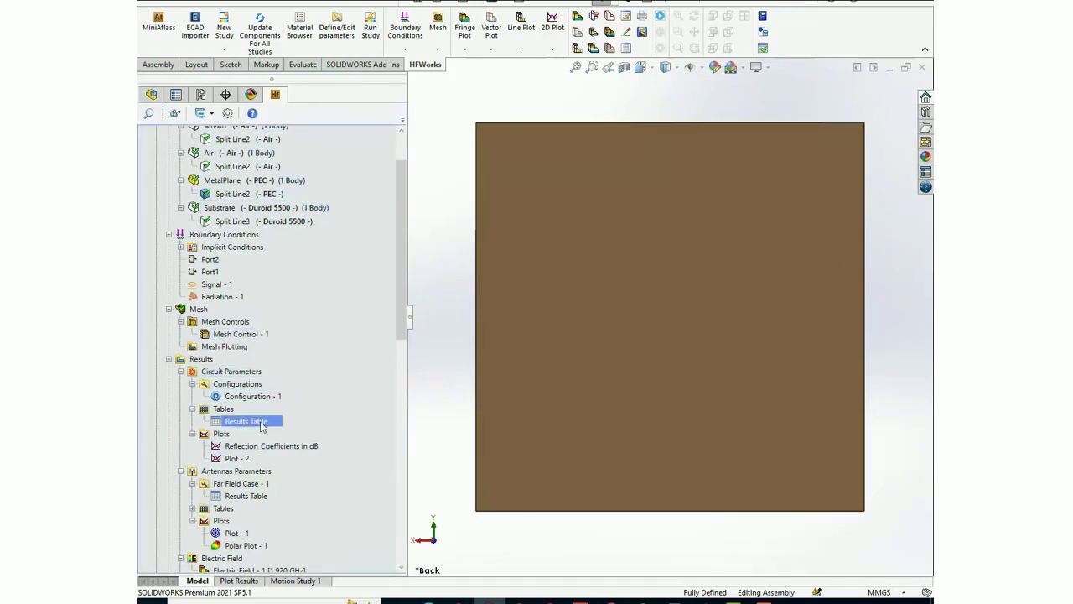
double_click(260, 422)
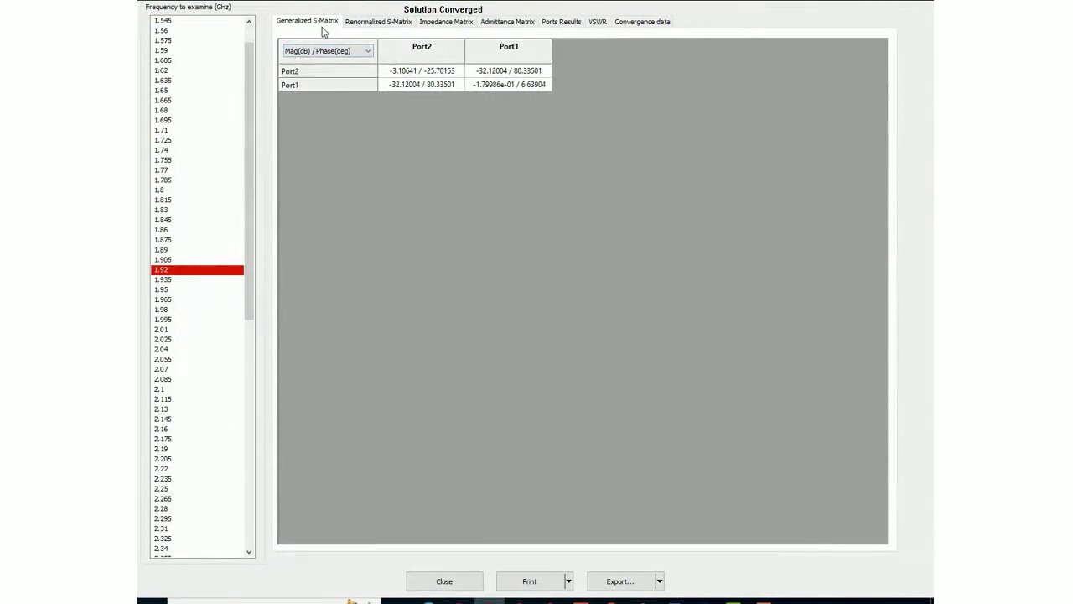
left_click(373, 23)
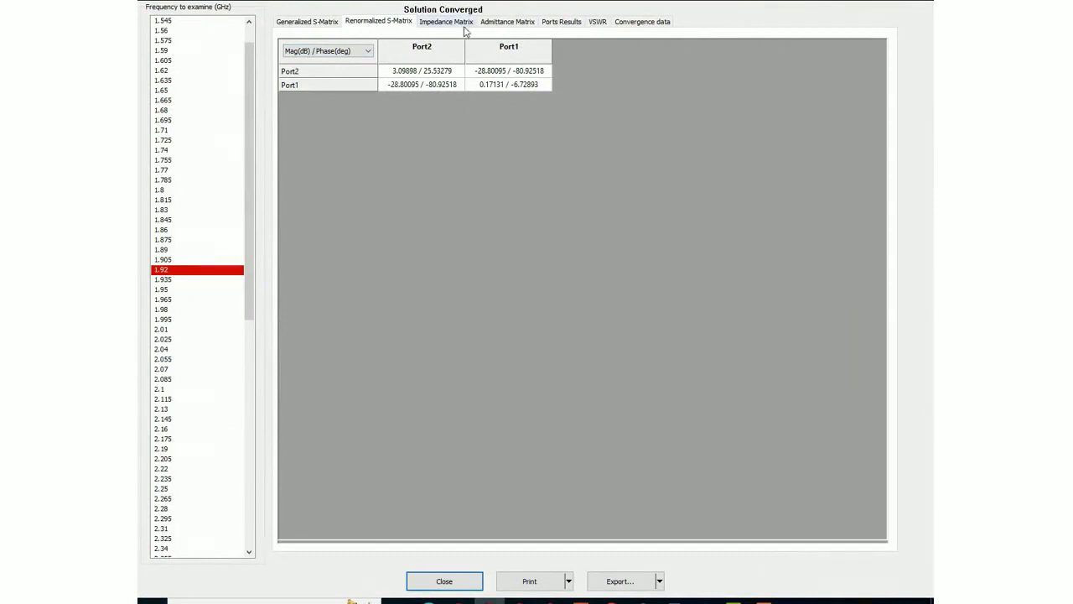
left_click(466, 28)
left_click(511, 25)
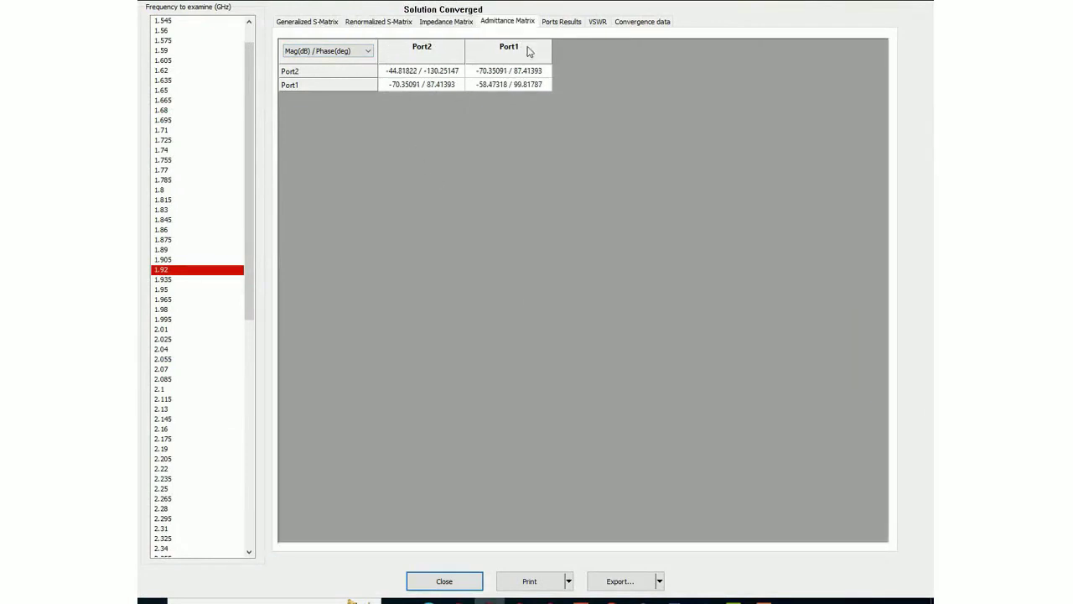
left_click(563, 27)
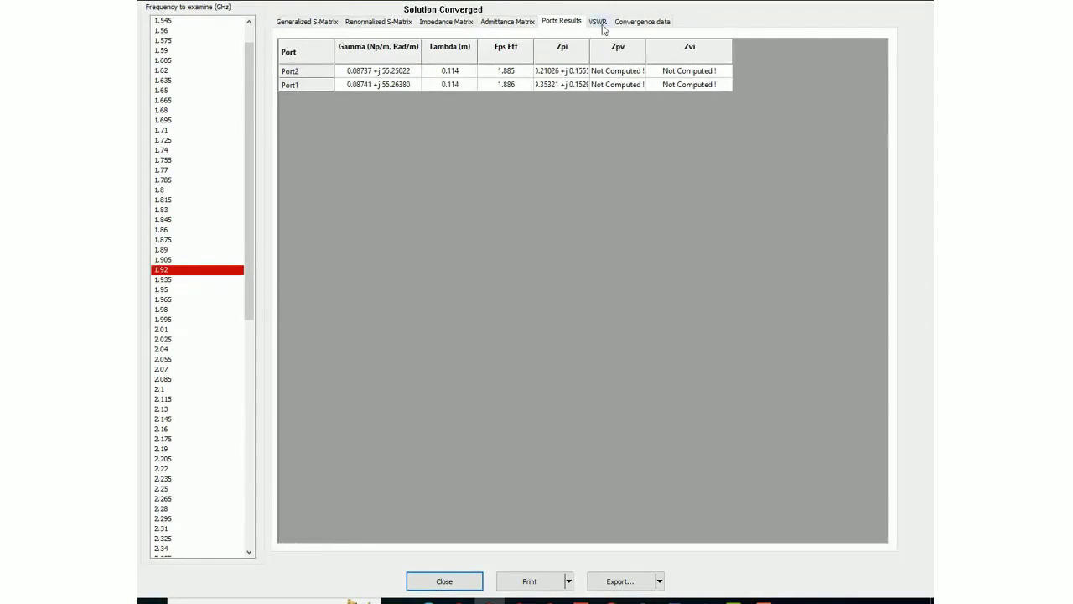
left_click(601, 26)
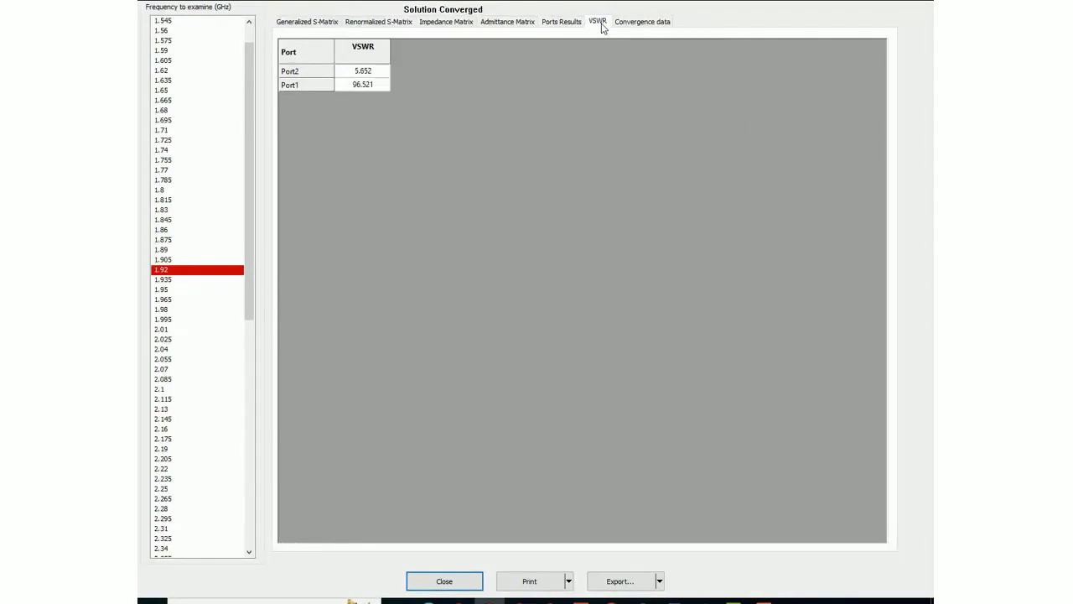
- Look through the results table's print options and export file types without exporting, and close the table
left_click(569, 579)
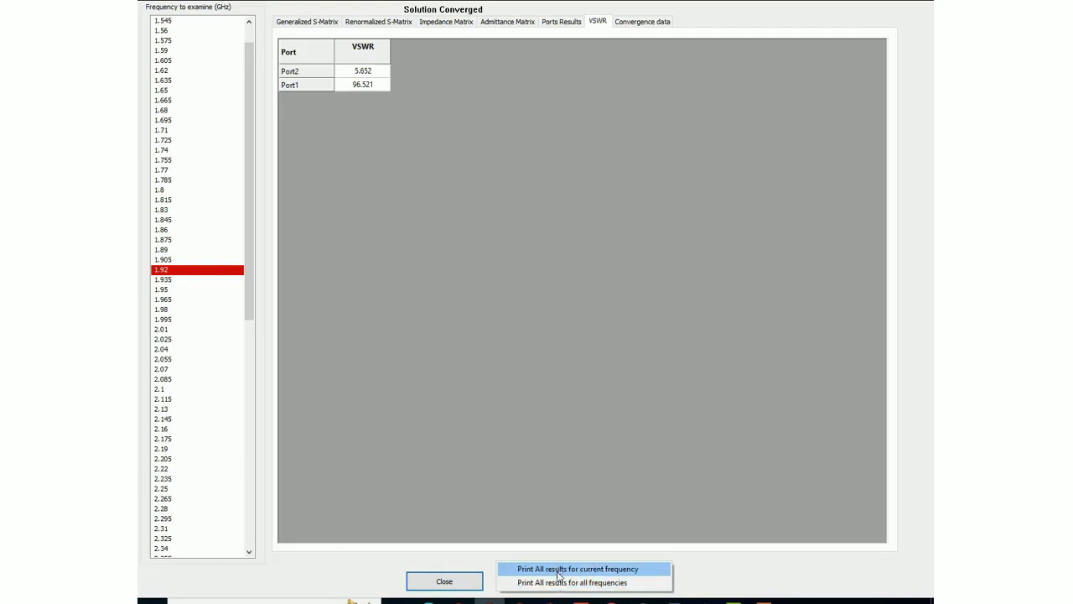
left_click(725, 593)
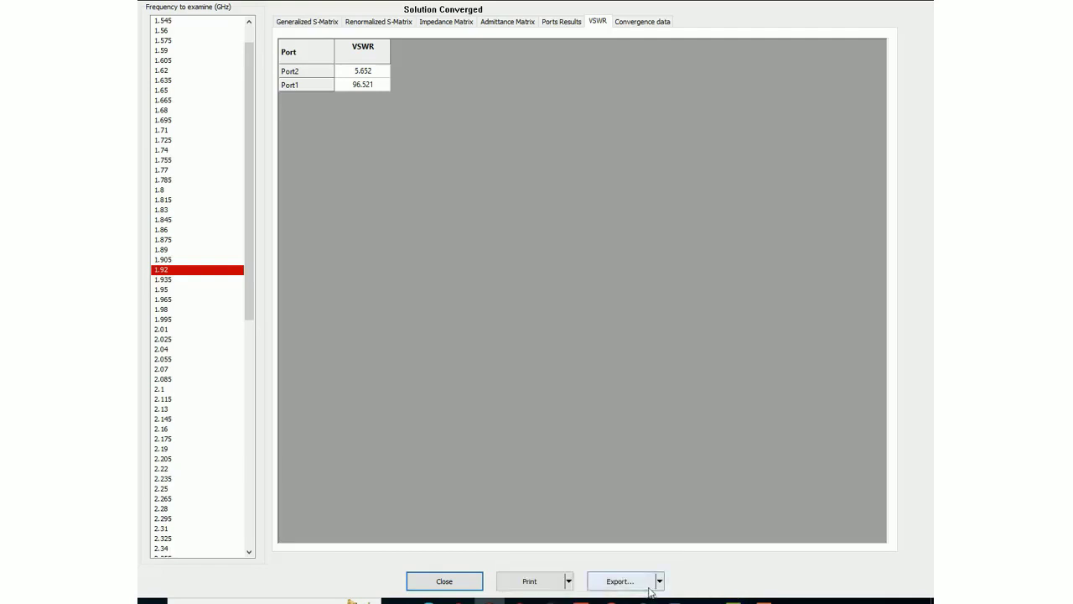
left_click(625, 583)
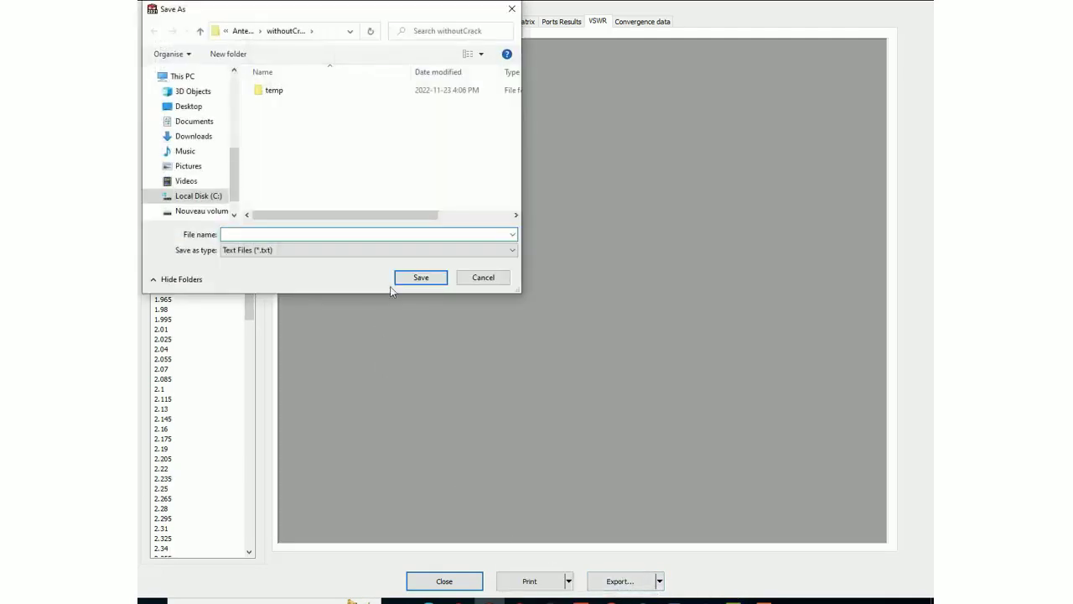
left_click(369, 253)
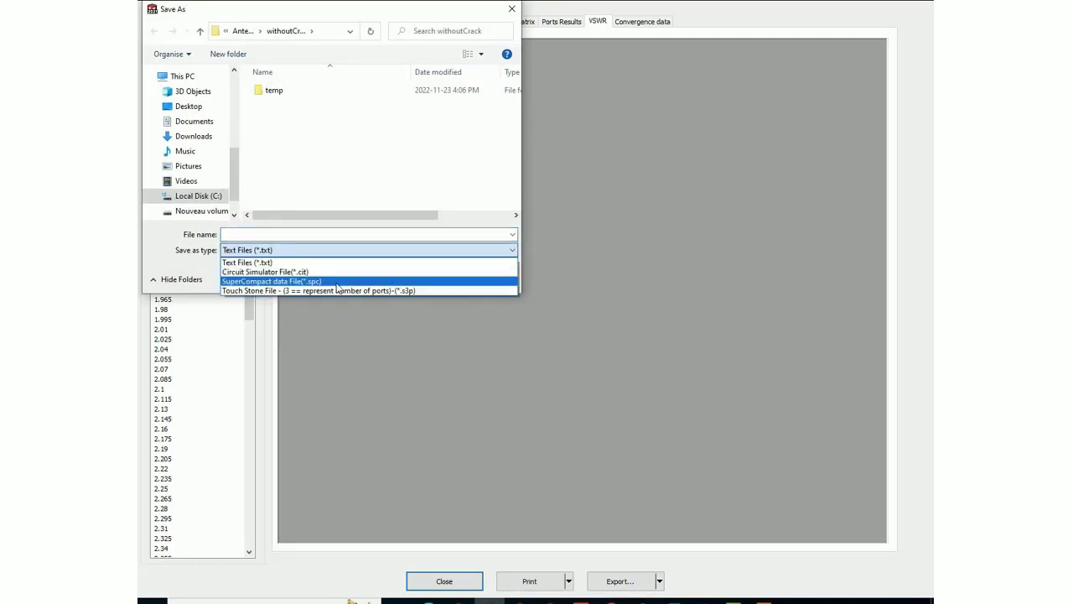
left_click(510, 12)
left_click(510, 12)
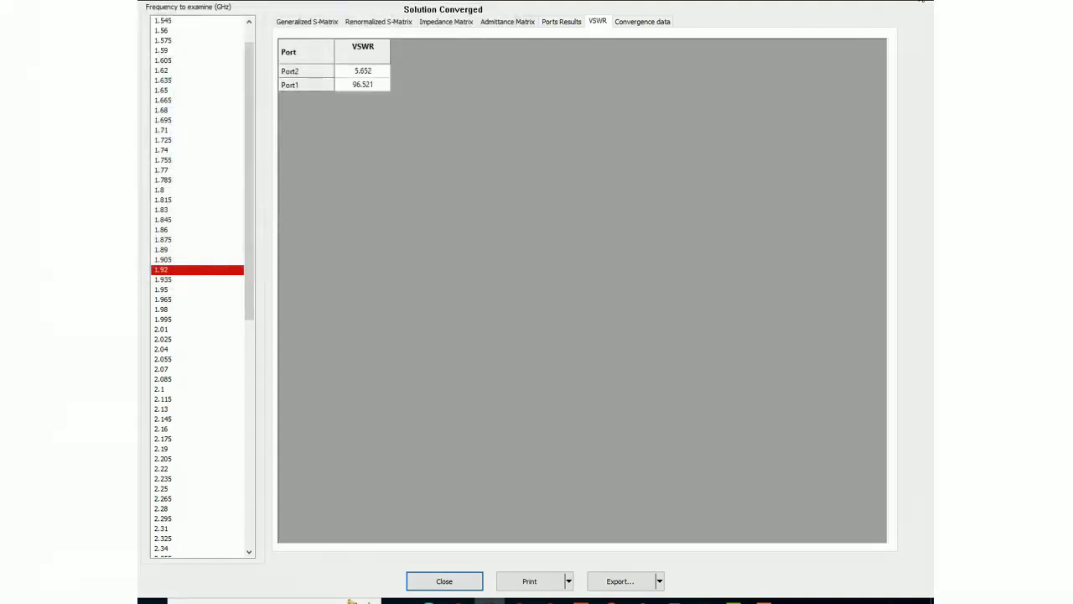
key("Escape")
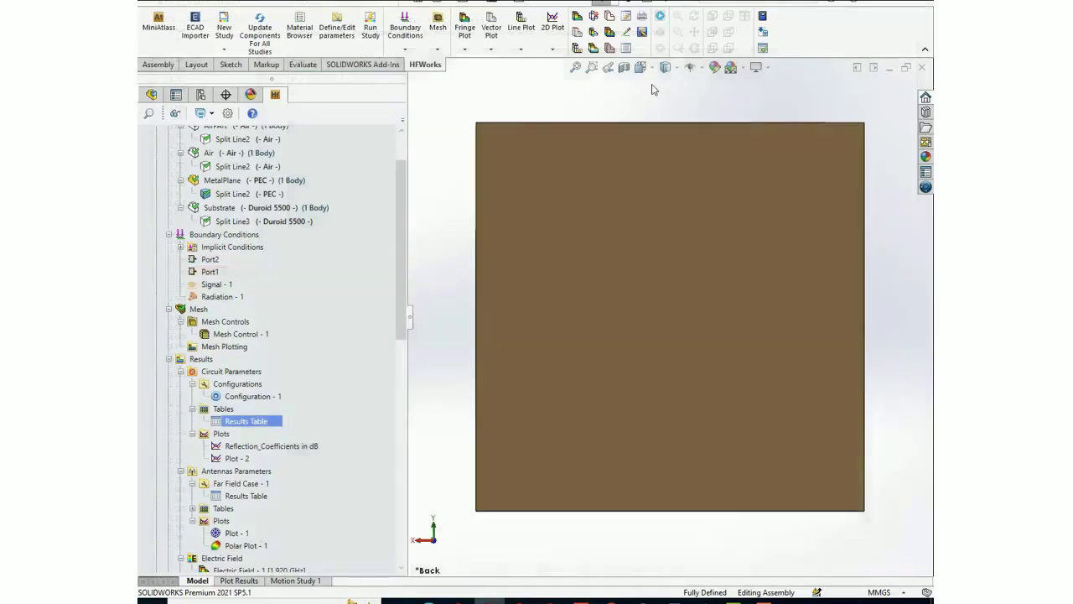
- Examine the Reflection_Coefficients in dB plot in a maximized chart window, and close it
left_click(245, 446)
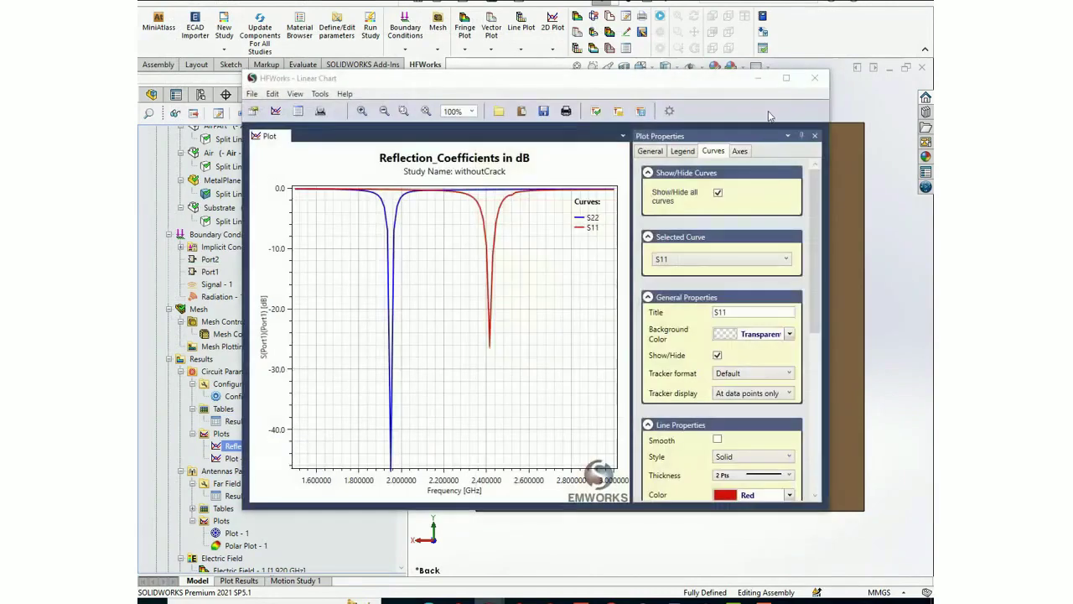
left_click(786, 78)
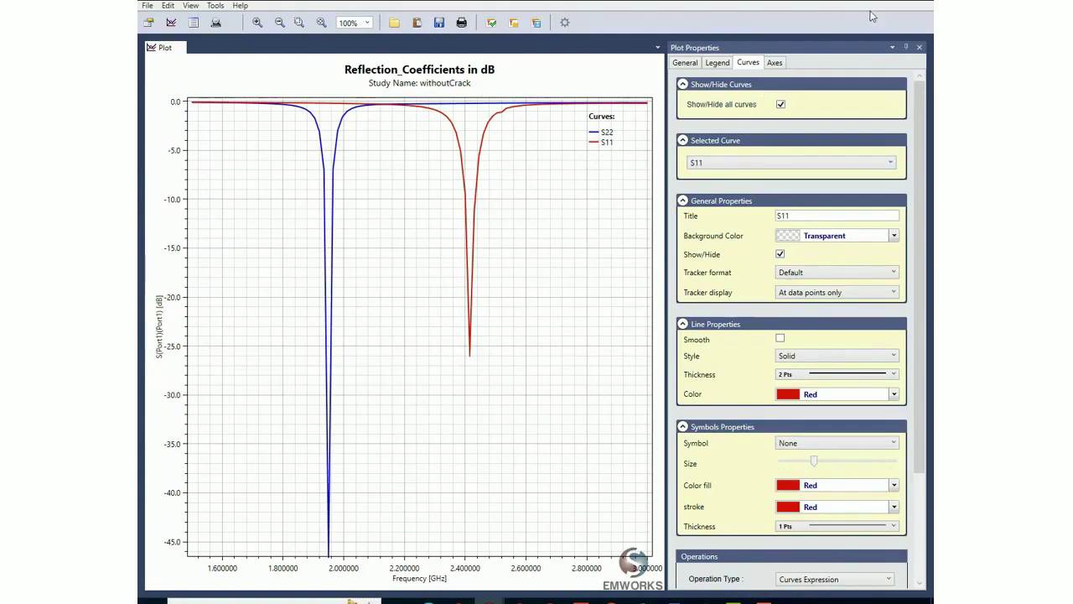
left_click(919, 2)
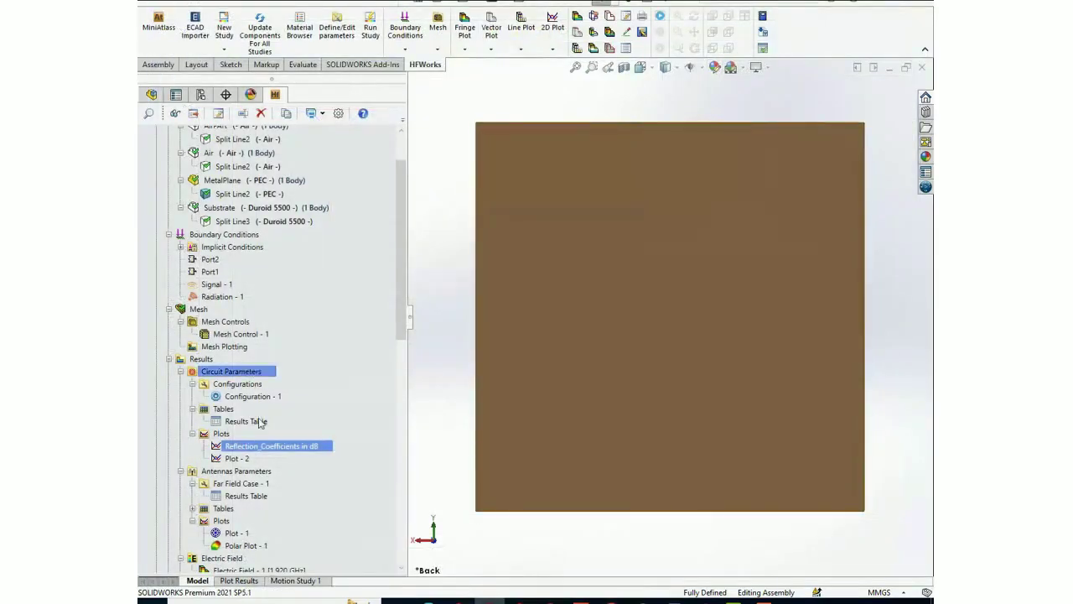
- Start a new 2D plot under Circuit Parameters with withoutCrack as source and S-Parameters as parameter type
right_click(222, 437)
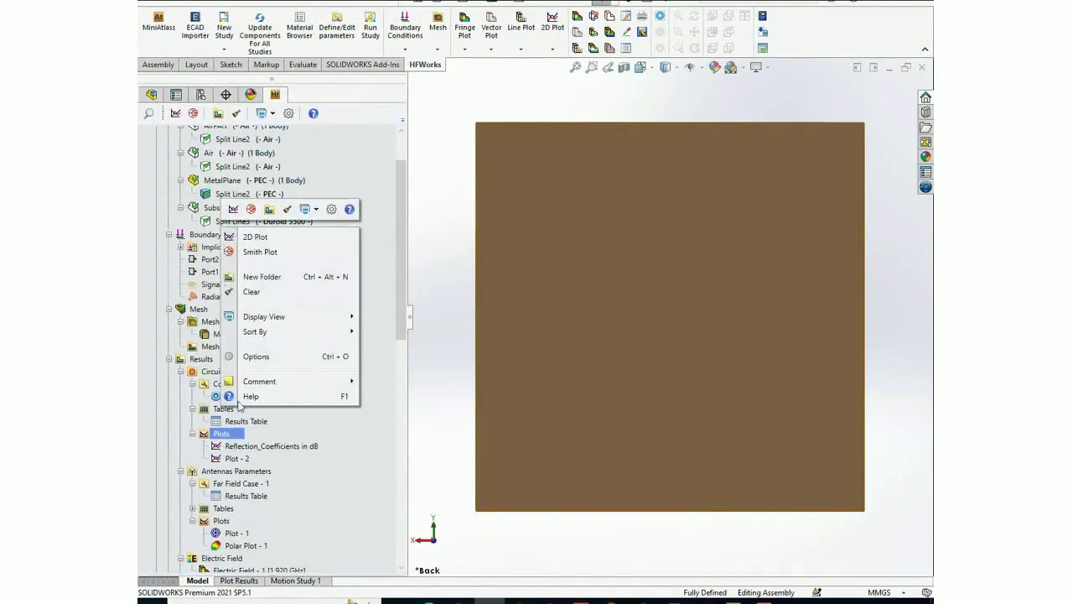
left_click(252, 236)
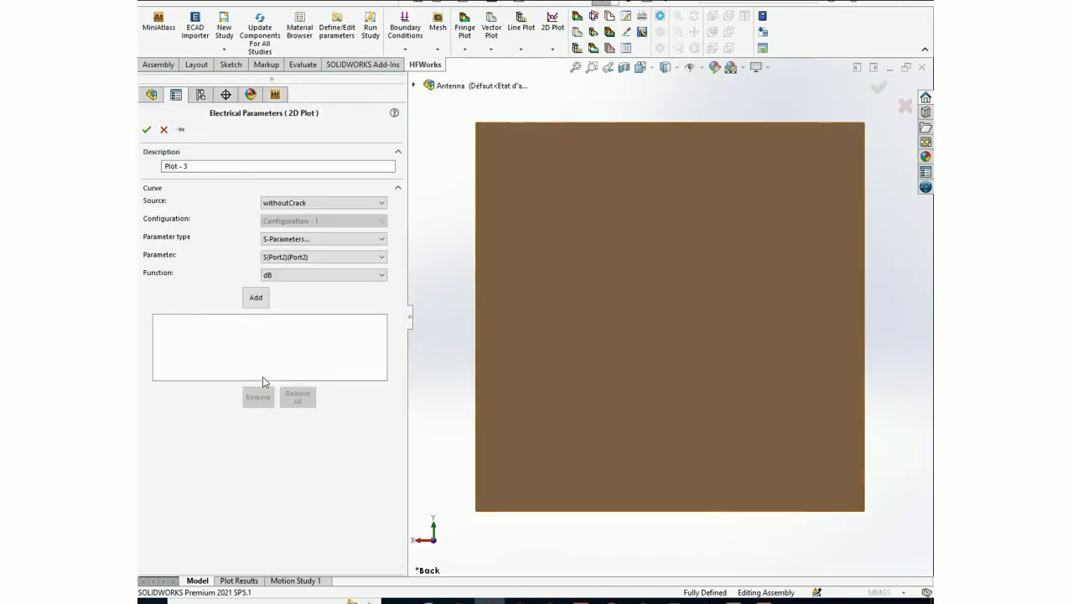
left_click(298, 205)
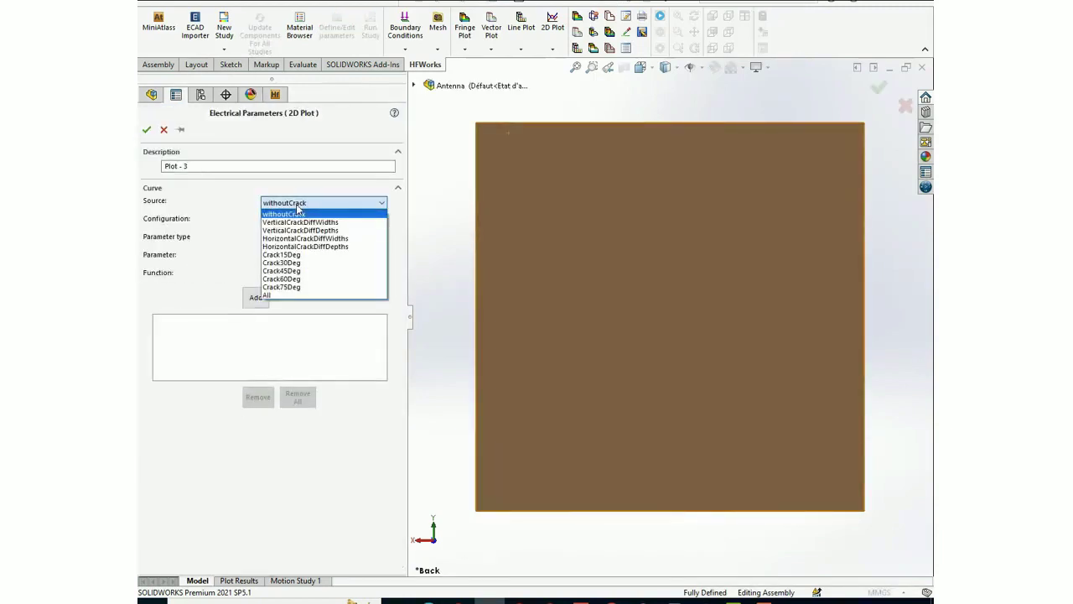
left_click(296, 216)
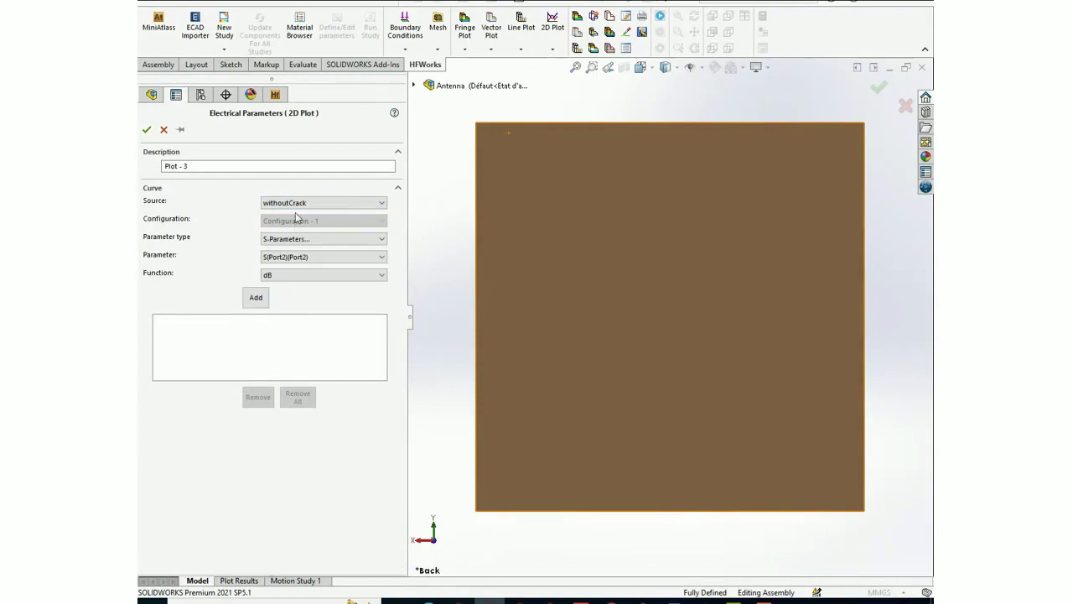
left_click(276, 240)
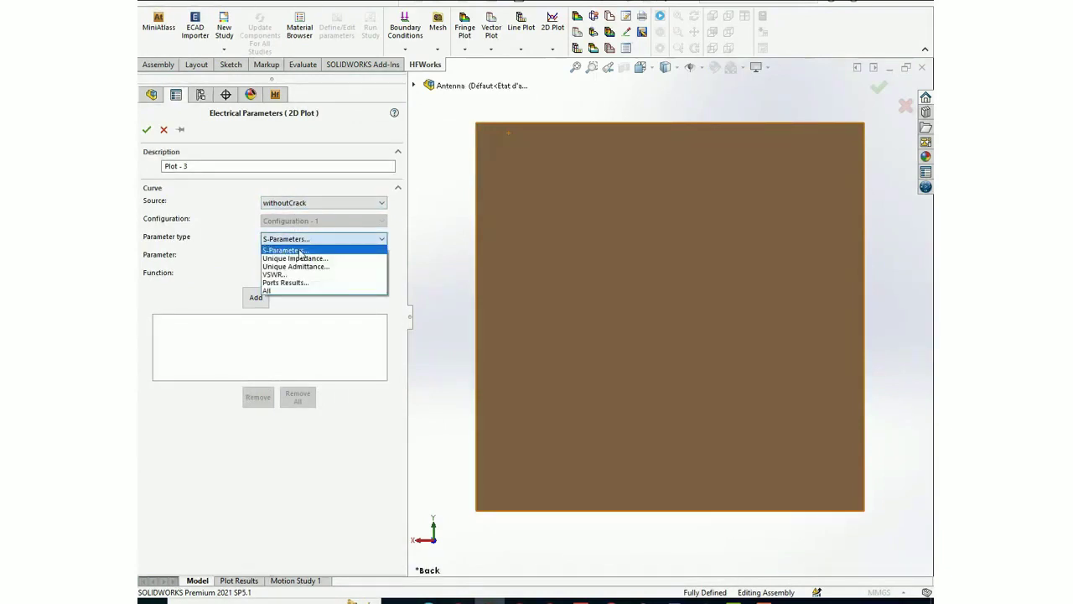
left_click(255, 273)
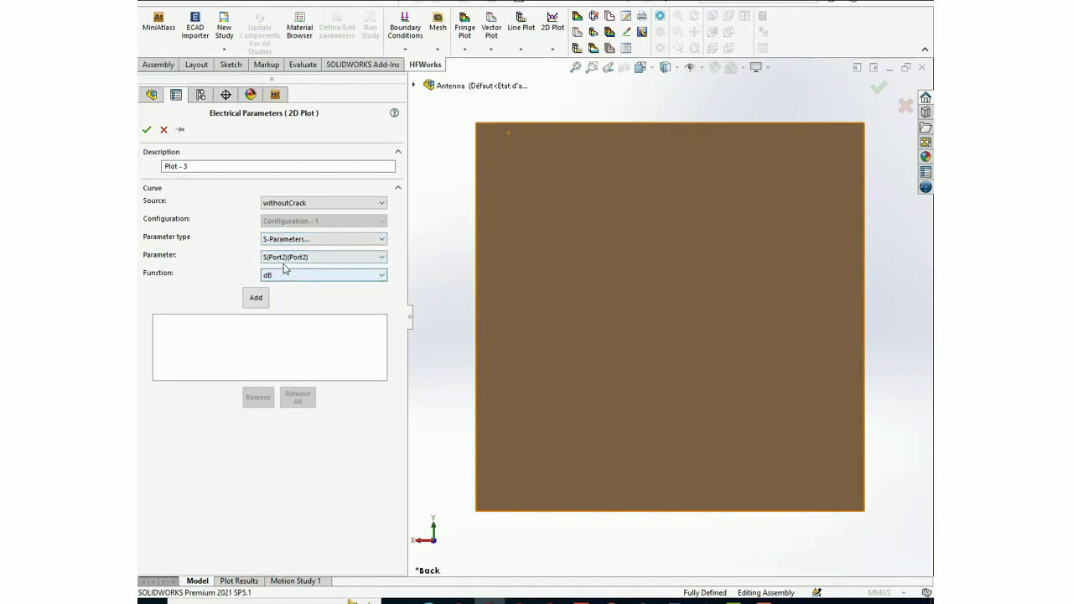
- Add the S(Port1)(Port1) and S(Port2)(Port2) curves in dB to the new plot
left_click(284, 258)
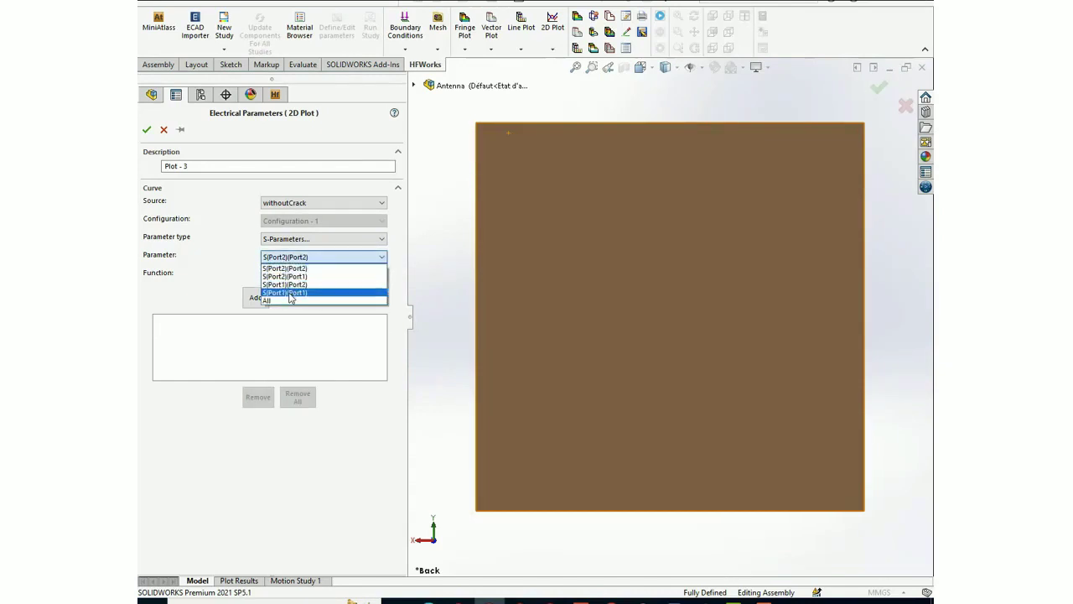
left_click(290, 292)
left_click(265, 300)
left_click(281, 257)
left_click(286, 269)
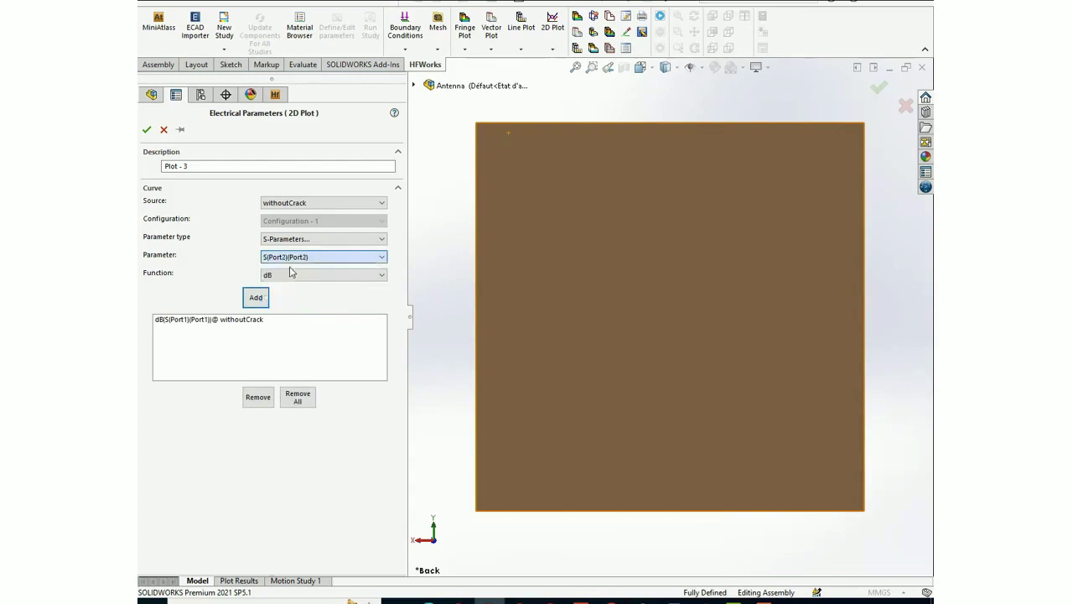
left_click(256, 298)
- Generate the 2D plot with the two added curves and maximize its chart window
left_click(281, 257)
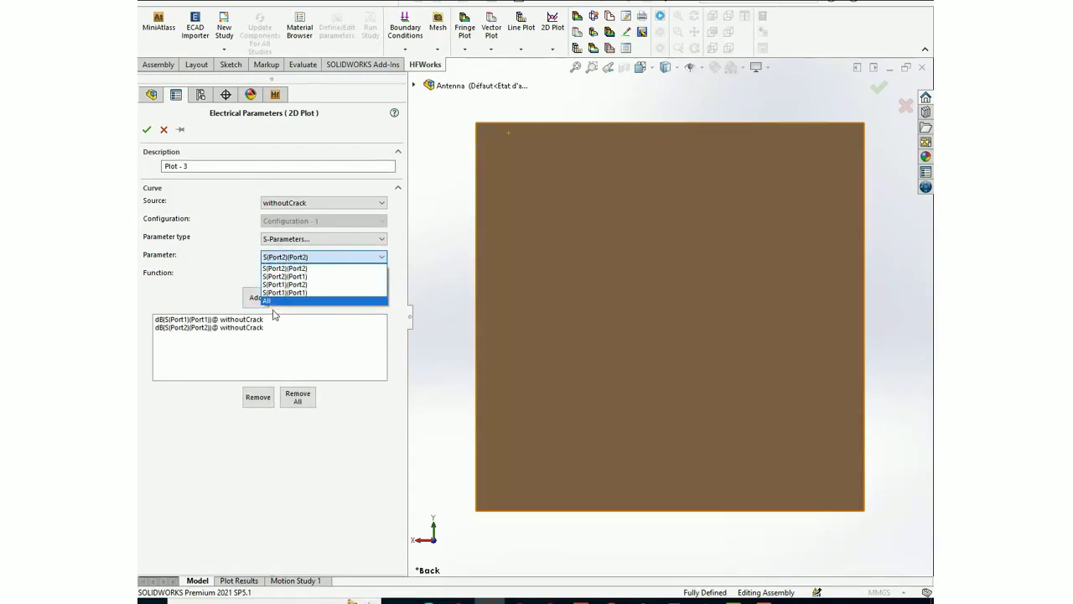
left_click(238, 261)
left_click(147, 129)
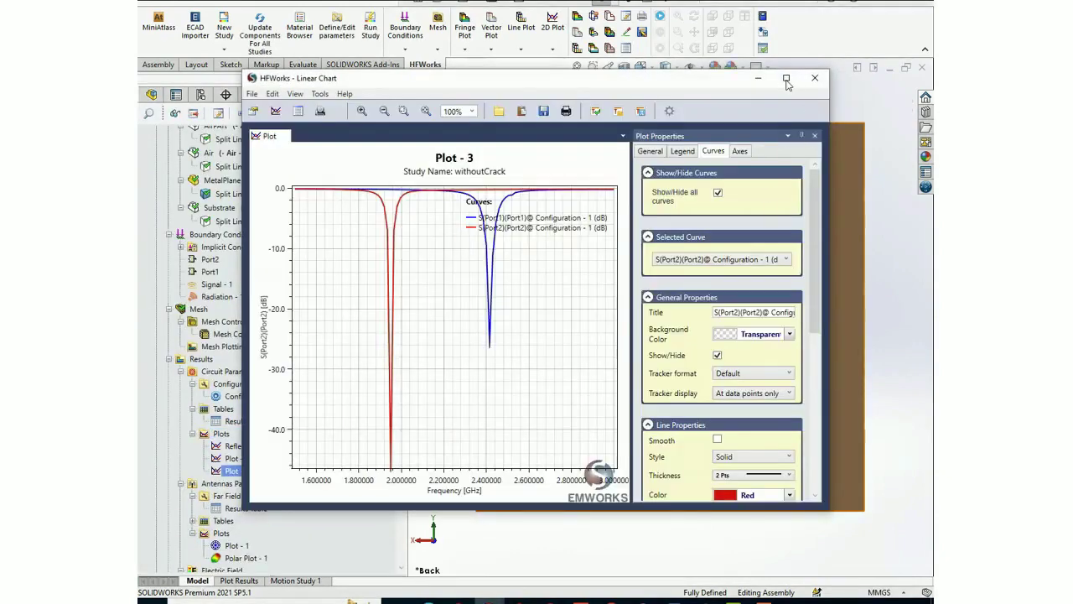
double_click(786, 80)
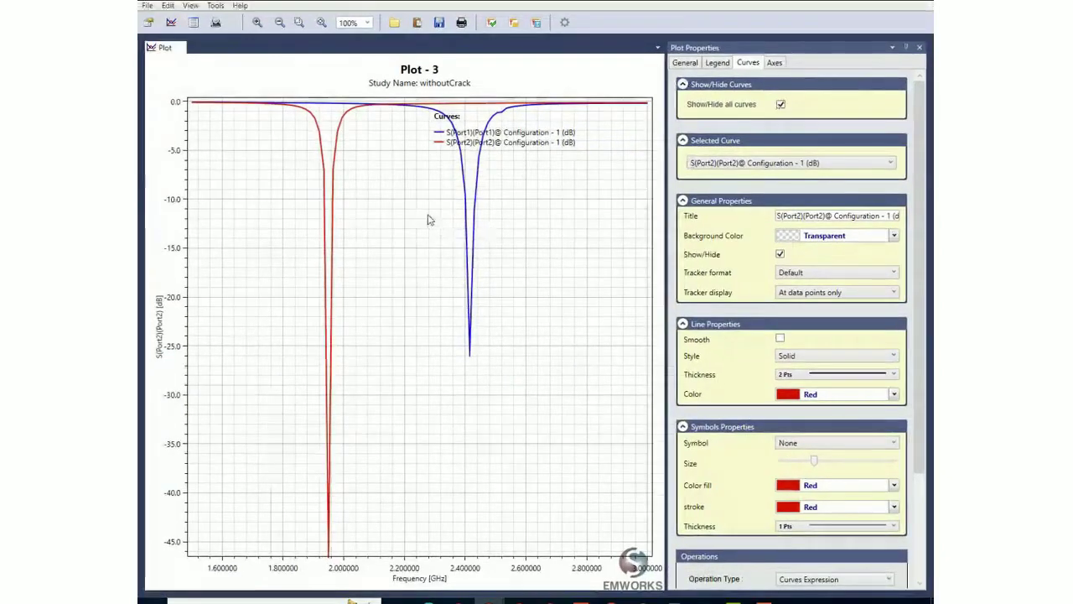
- Close the 2D chart and create a Smith plot of S(Port2)(Port2) from the withoutCrack study's S-Parameters, viewed in a maximized window
left_click(895, 2)
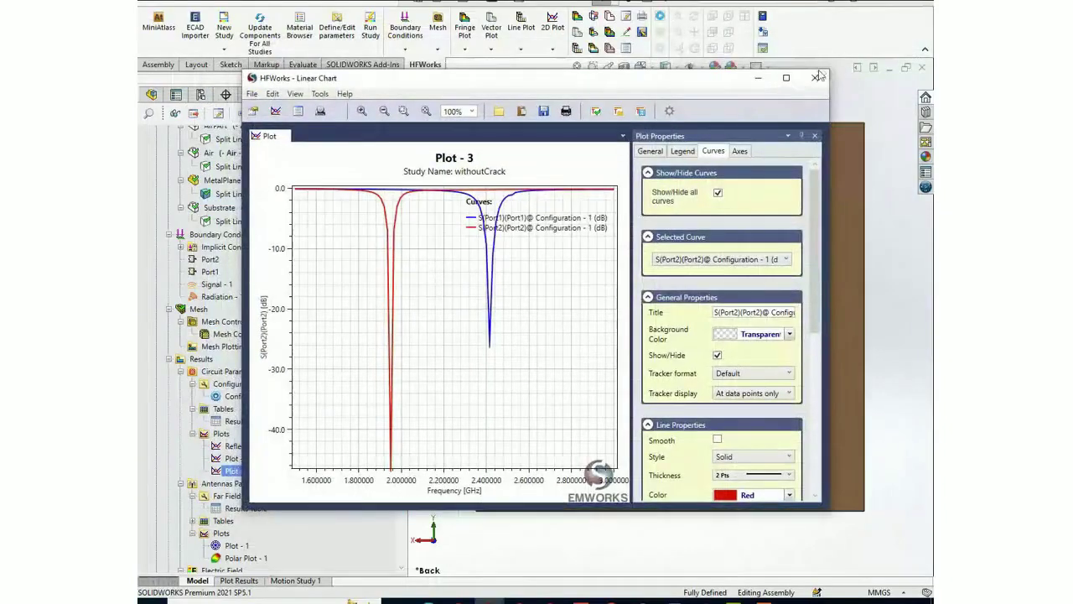
left_click(815, 77)
right_click(221, 434)
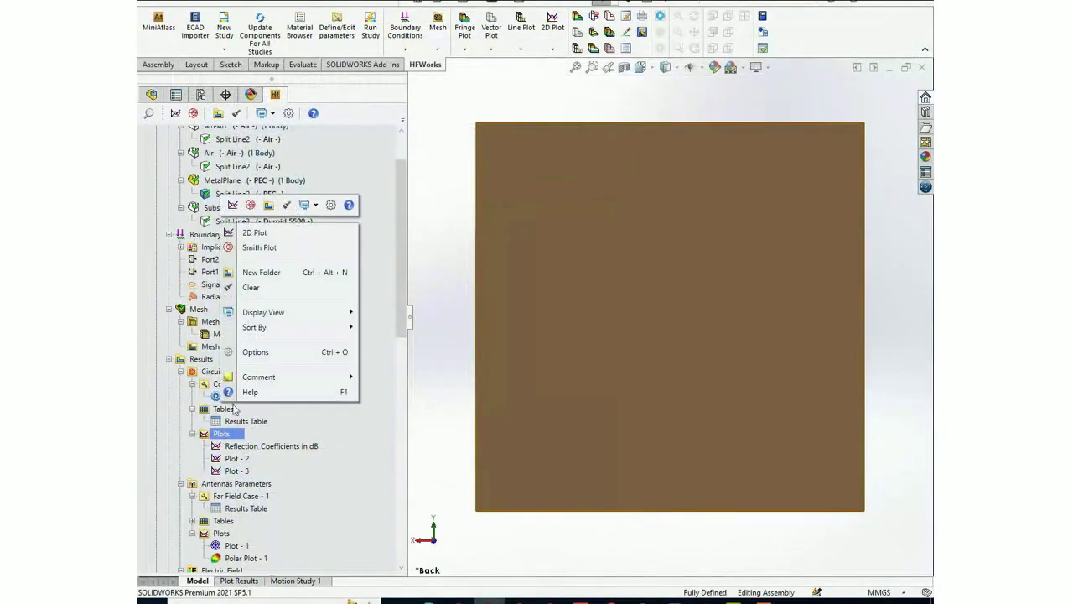
left_click(256, 247)
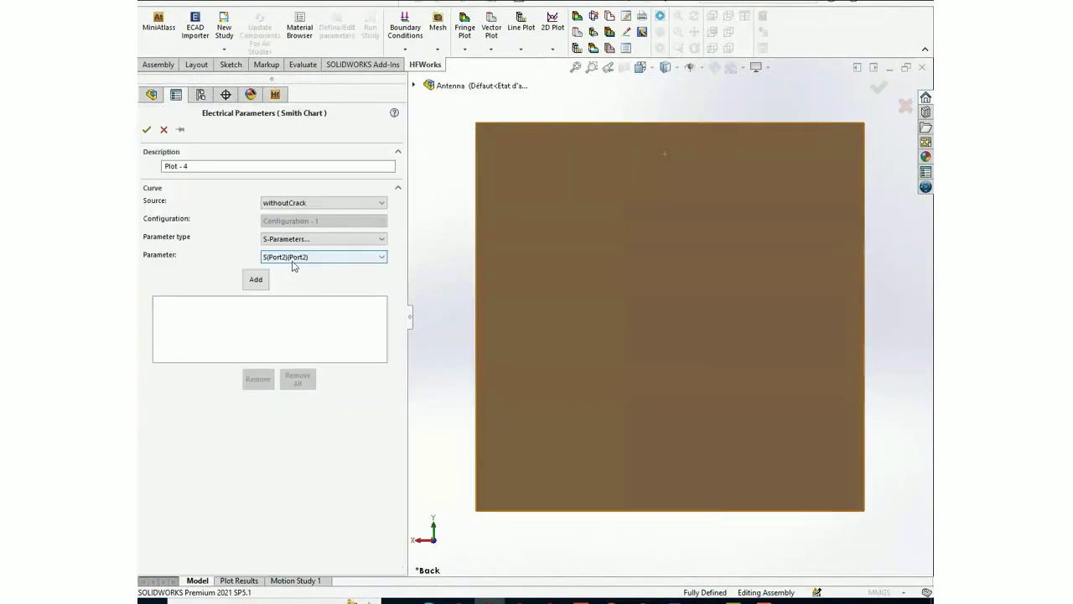
left_click(256, 280)
left_click(146, 131)
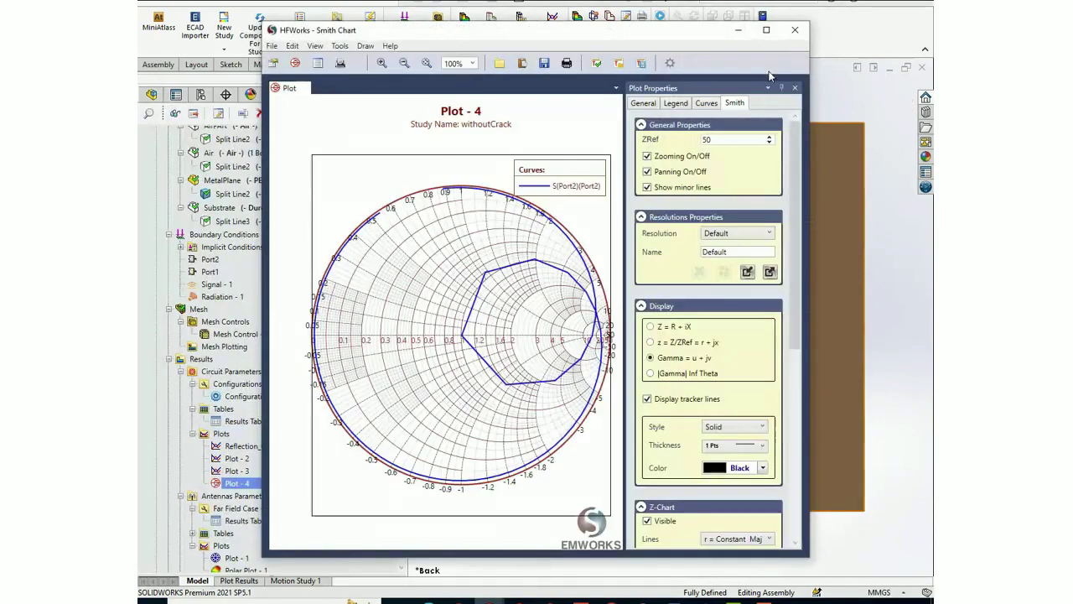
left_click(765, 30)
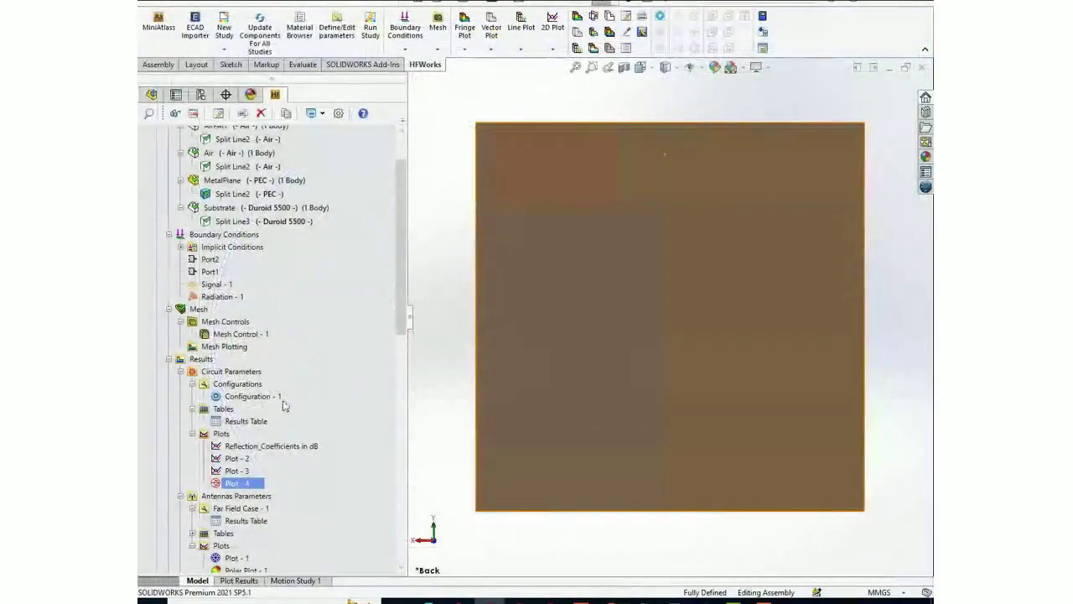
- Examine the Antenna Parameters results table of Far Field Case - 1 at 1.92 GHz, and close it
scroll(274, 466, "down", 1)
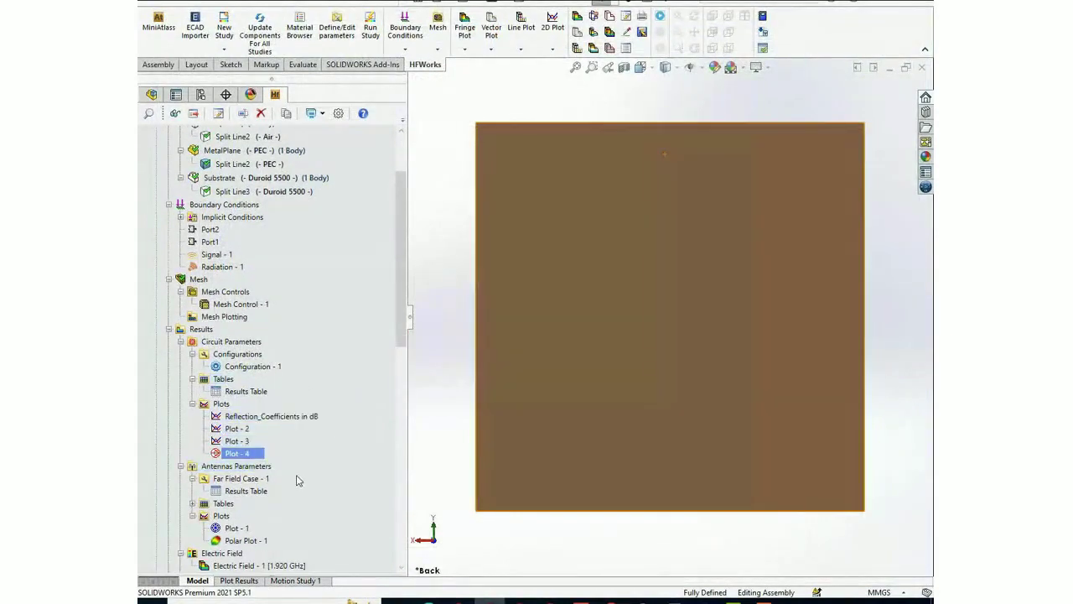
left_click(256, 494)
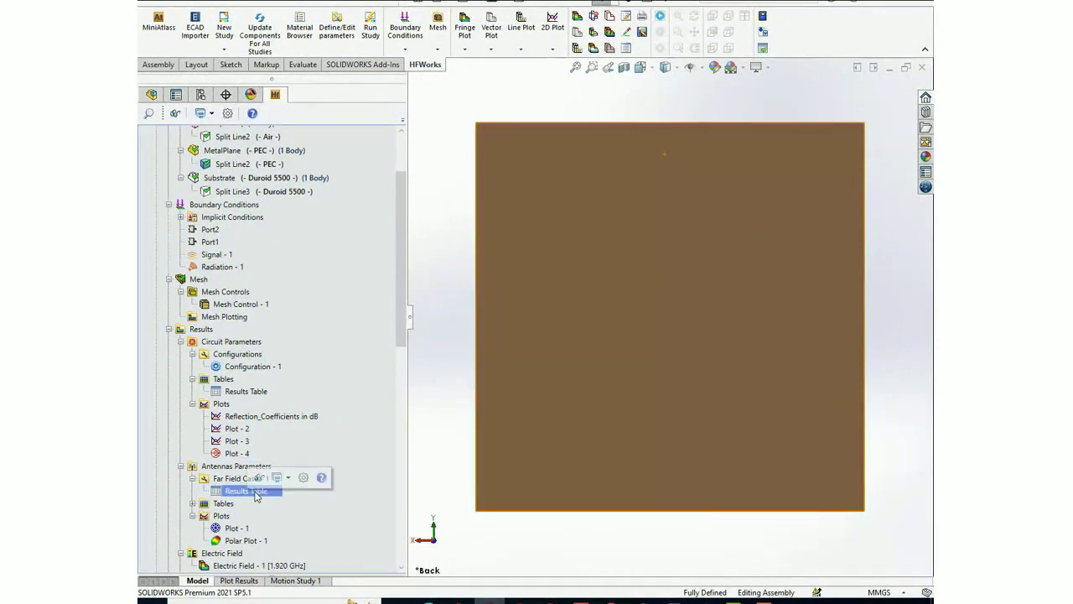
double_click(255, 495)
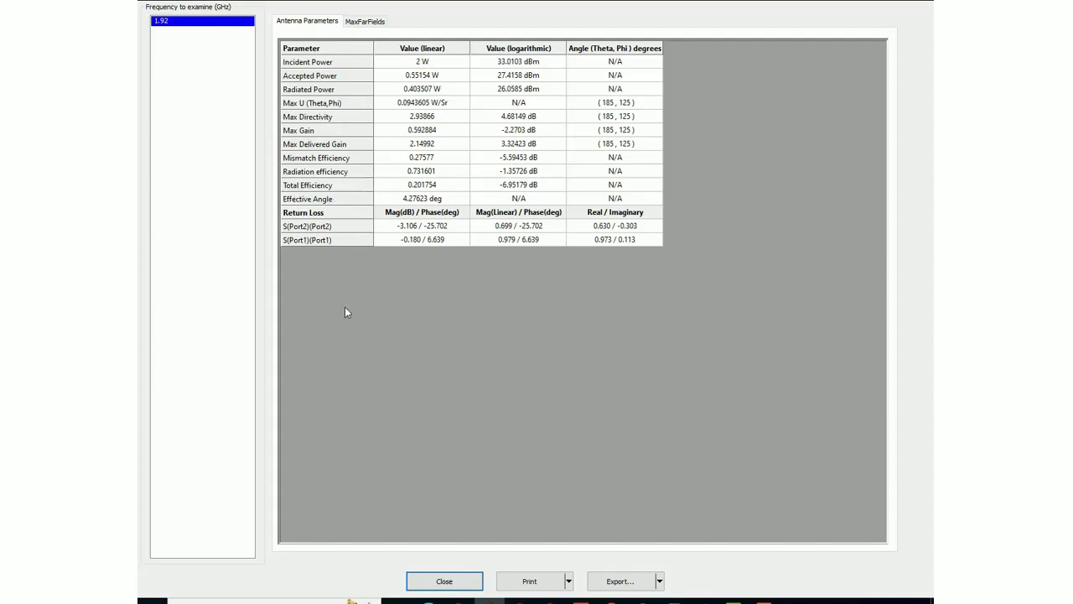
left_click(530, 581)
left_click(661, 195)
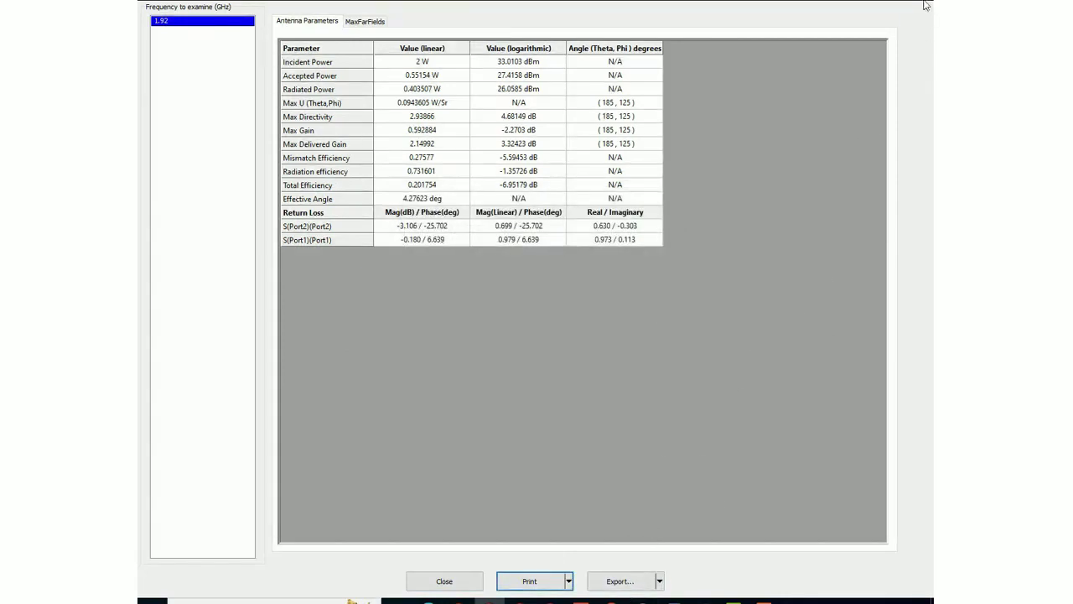
key("Escape")
- Examine the gain pattern polar chart Plot - 1 under Antennas Parameters in a maximized window, and close it
left_click(232, 528)
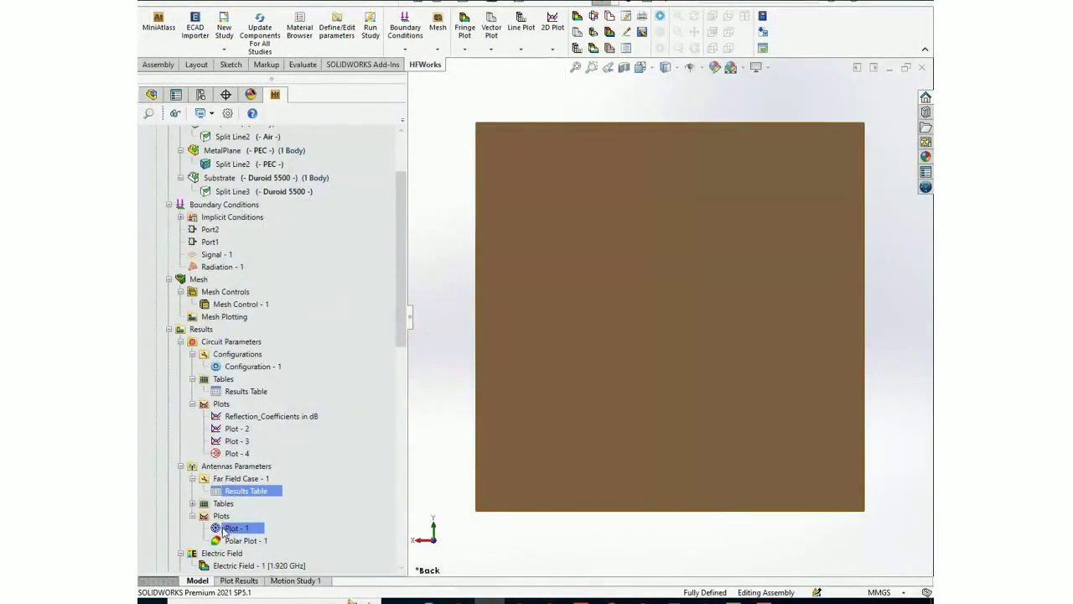
left_click(246, 541)
double_click(236, 529)
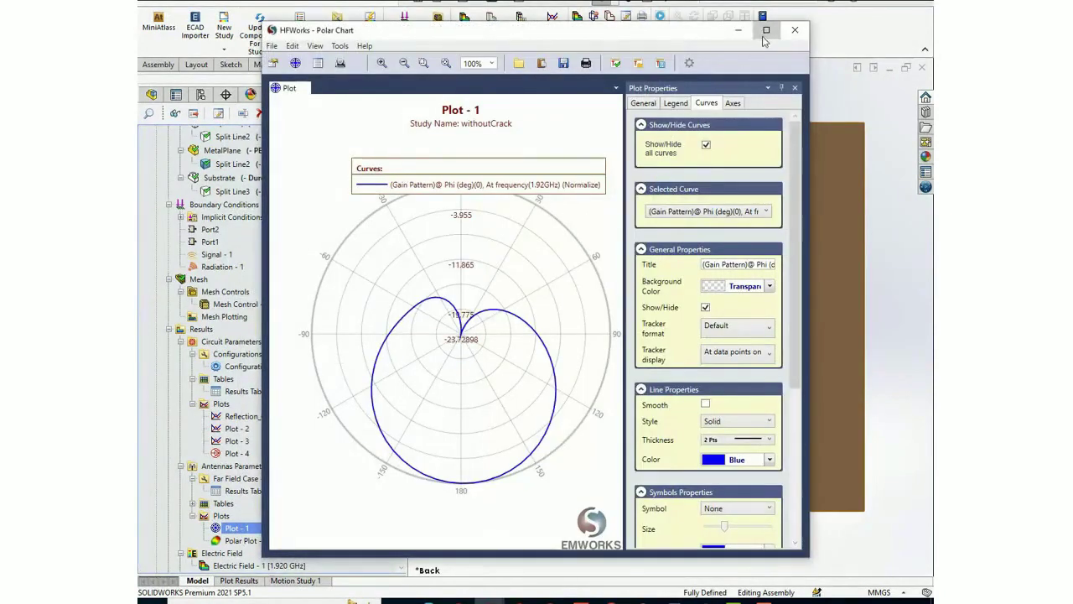
left_click(765, 31)
left_click(915, 11)
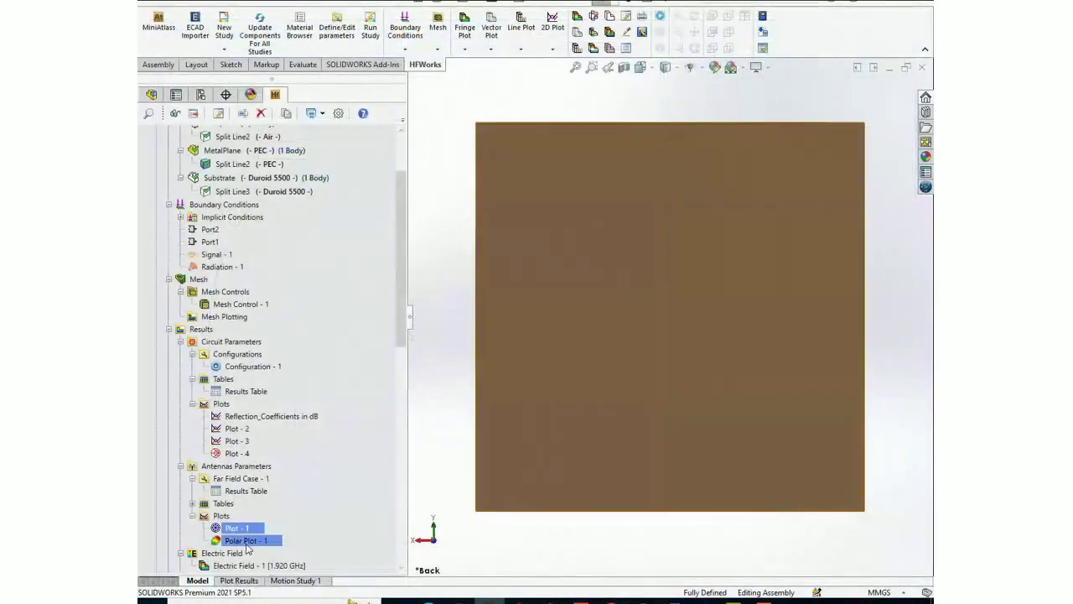
- Display the 3D gain pattern Polar Plot - 1 of the far field results
double_click(246, 543)
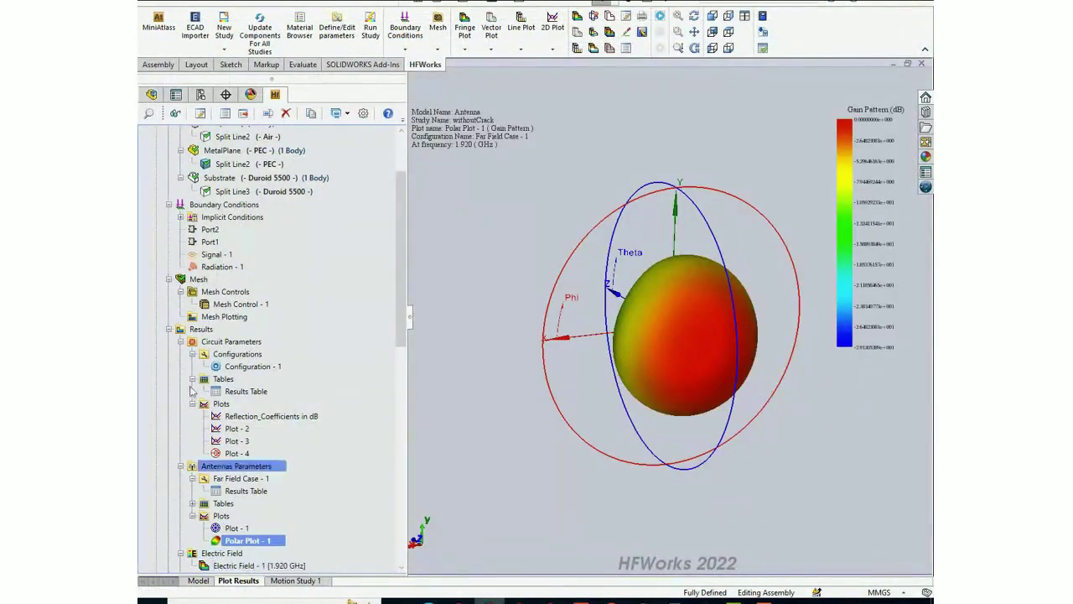
scroll(196, 414, "up", 2)
scroll(212, 451, "down", 6)
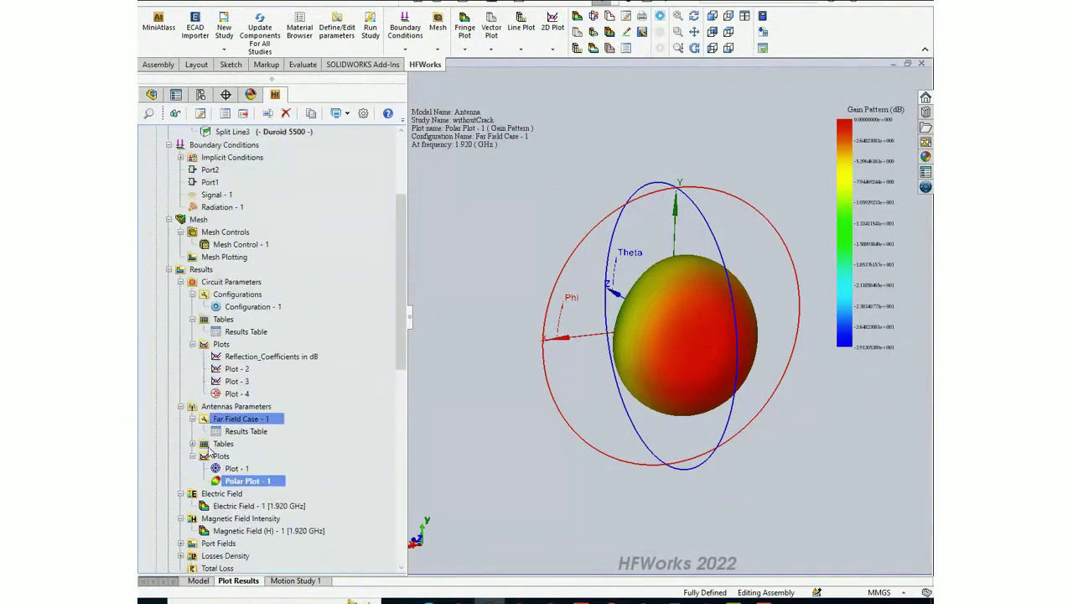
- Display the Electric Field - 1 plot at 1.920 GHz, and make the Substrate component visible in the model
double_click(221, 448)
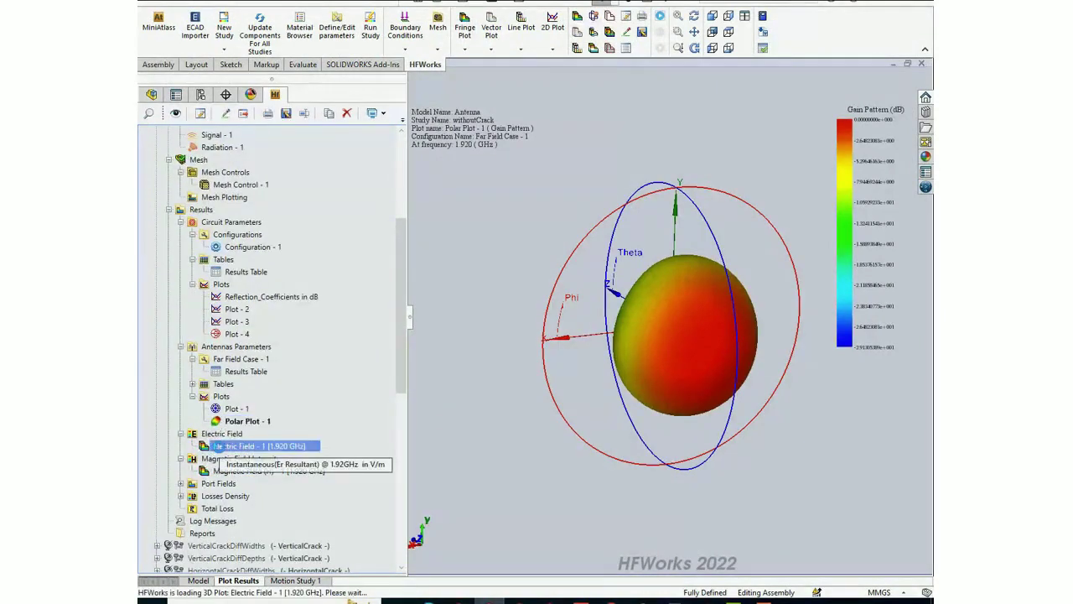
scroll(290, 343, "up", 7)
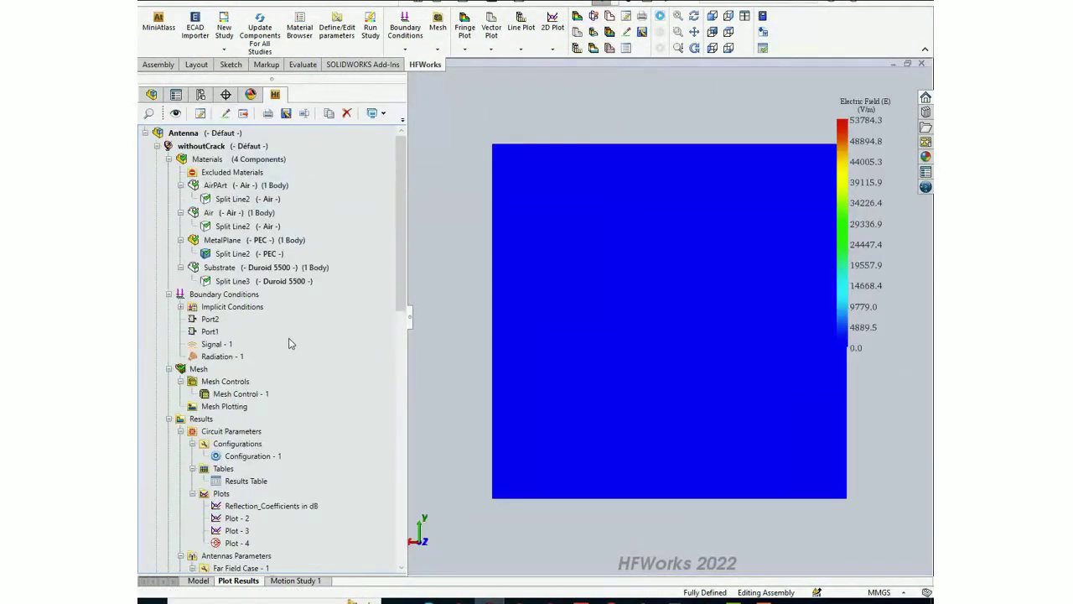
left_click(218, 267)
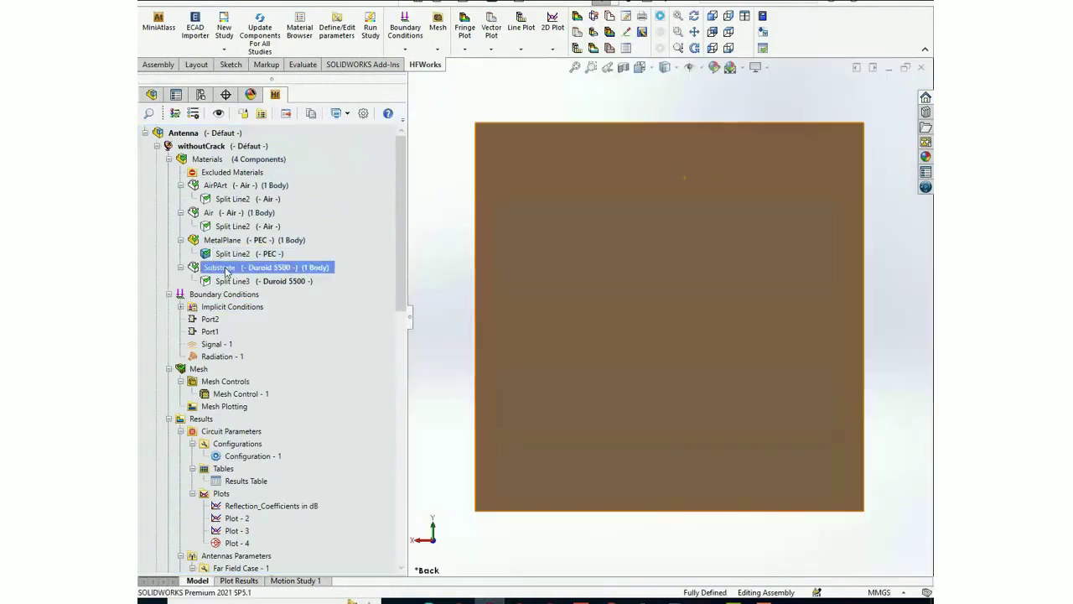
right_click(225, 267)
left_click(311, 358)
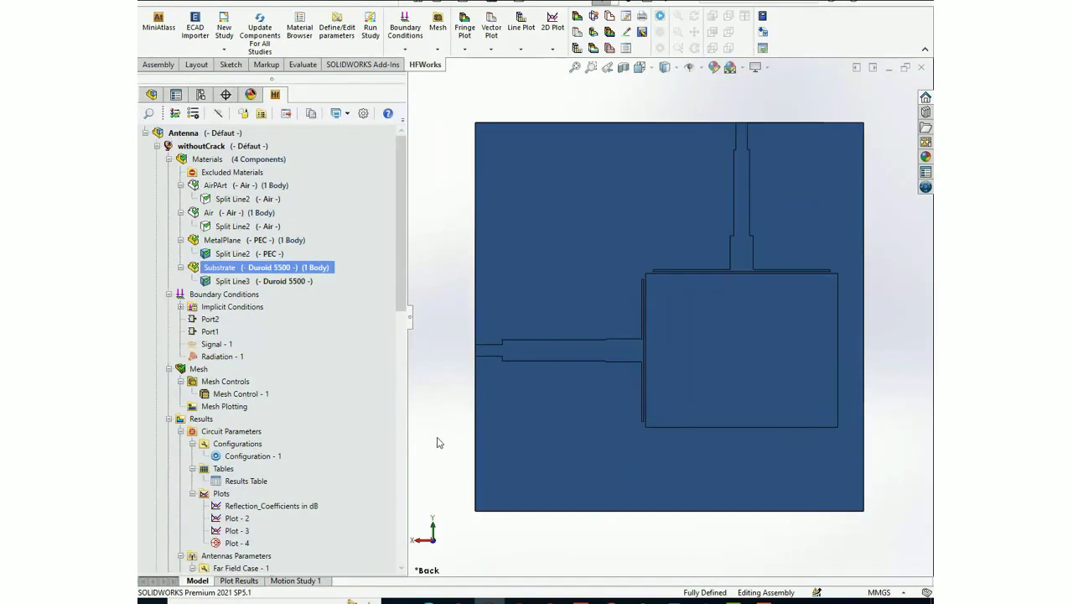
- Try to animate the Electric Field - 1 plot versus phase, and stop and close the animation
scroll(262, 424, "down", 5)
left_click(256, 476)
right_click(256, 477)
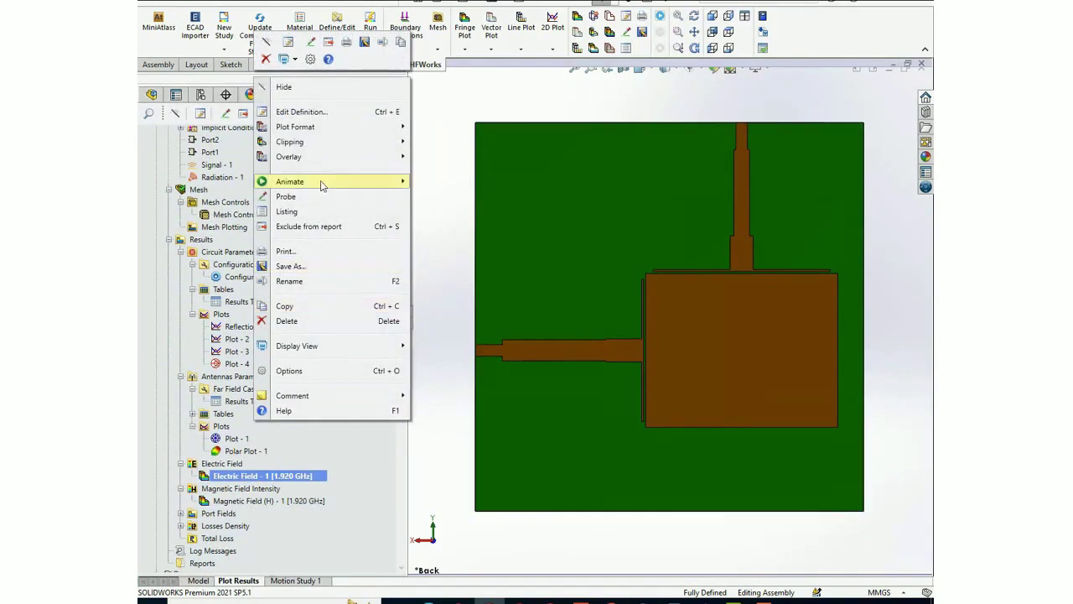
mouse_move(386, 128)
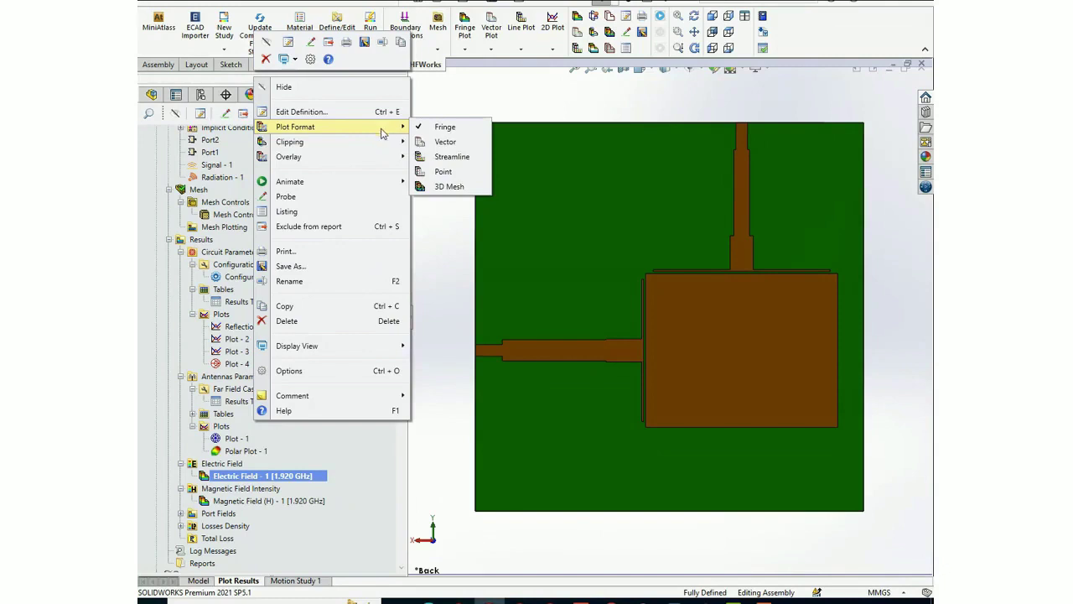
mouse_move(350, 186)
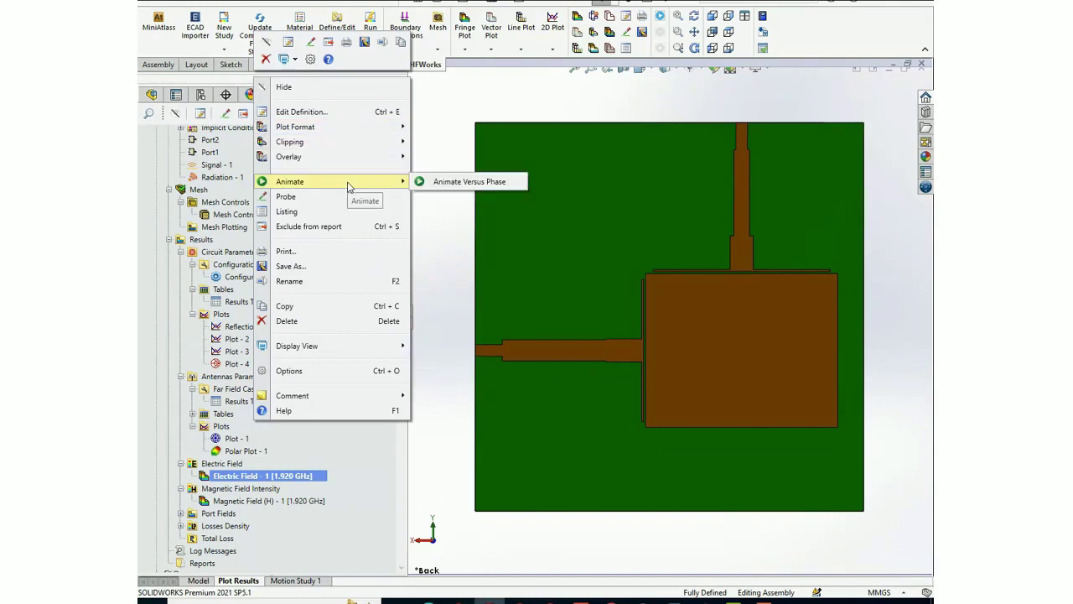
left_click(445, 181)
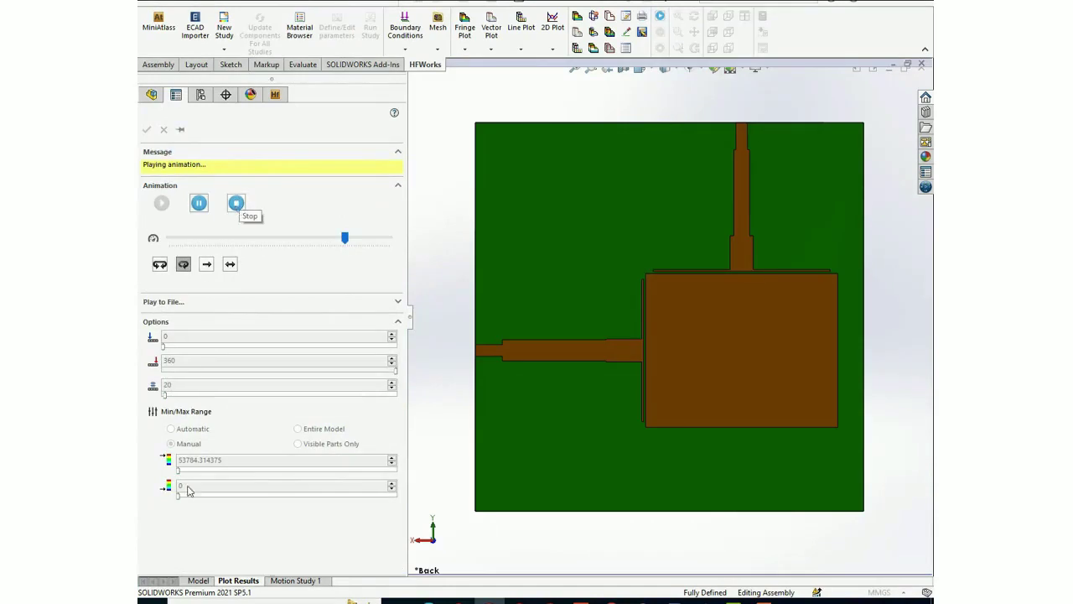
left_click(235, 204)
left_click(146, 129)
- Redisplay the Electric Field - 1 plot and animate it versus phase with its color legend moved clear of the plot, ending the animation after viewing
left_click(248, 501)
double_click(211, 476)
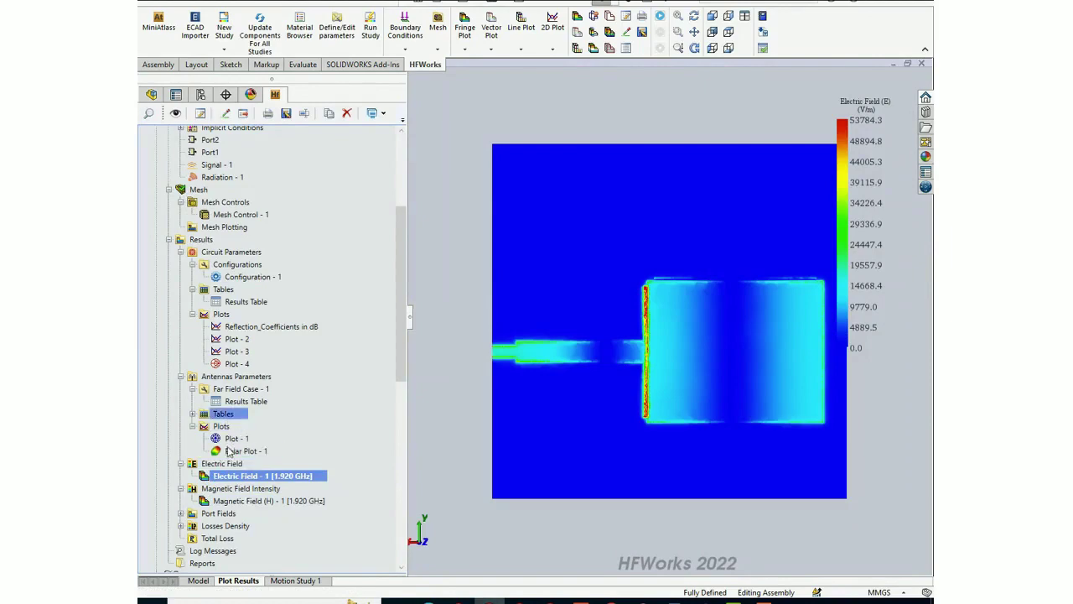
right_click(229, 481)
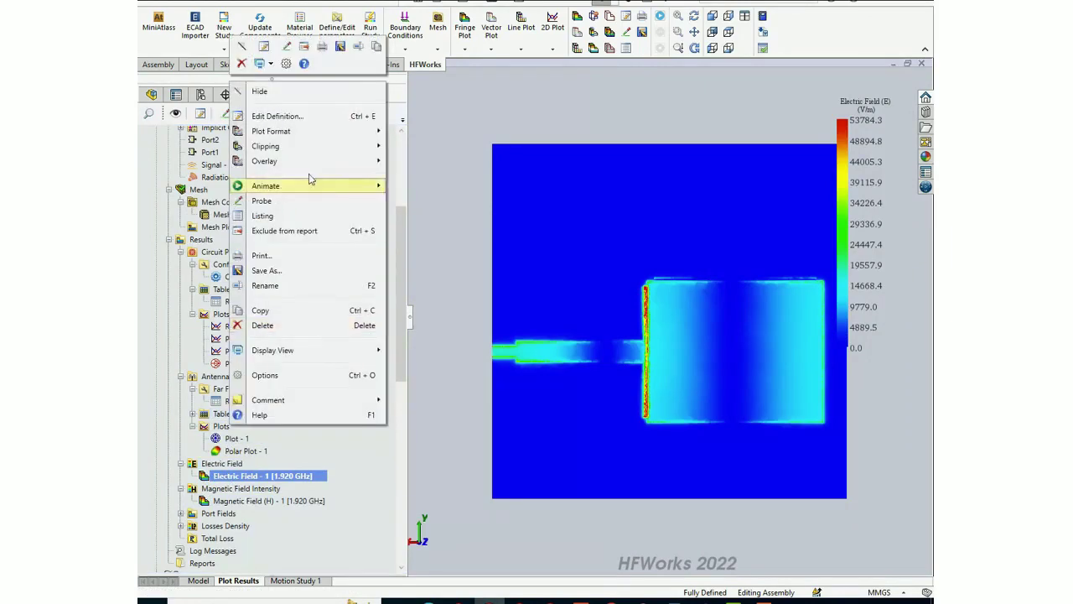
mouse_move(330, 191)
left_click(415, 187)
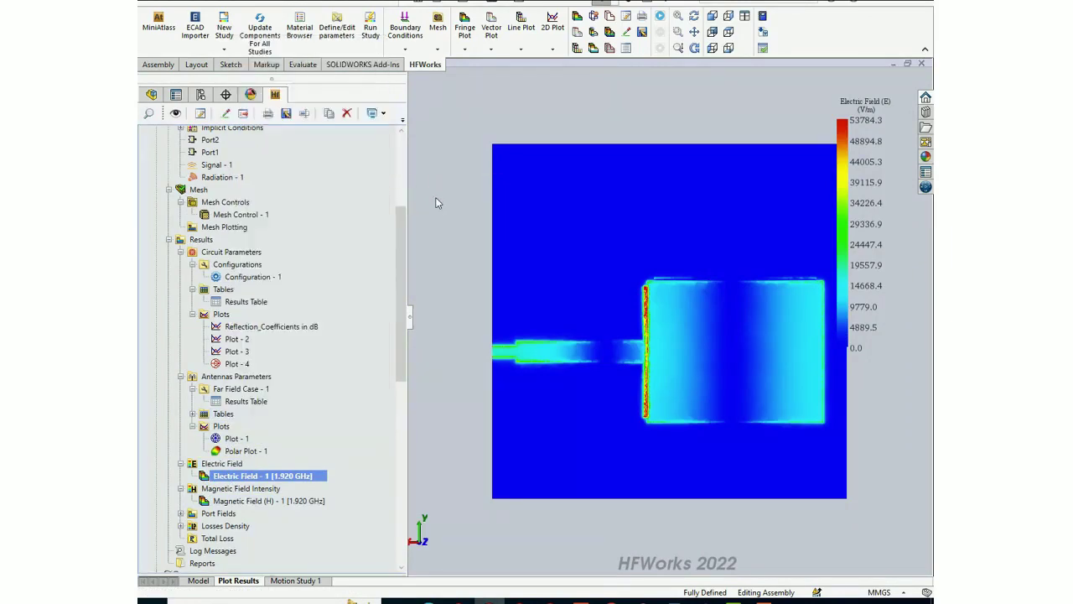
left_click_drag(868, 151, 889, 199)
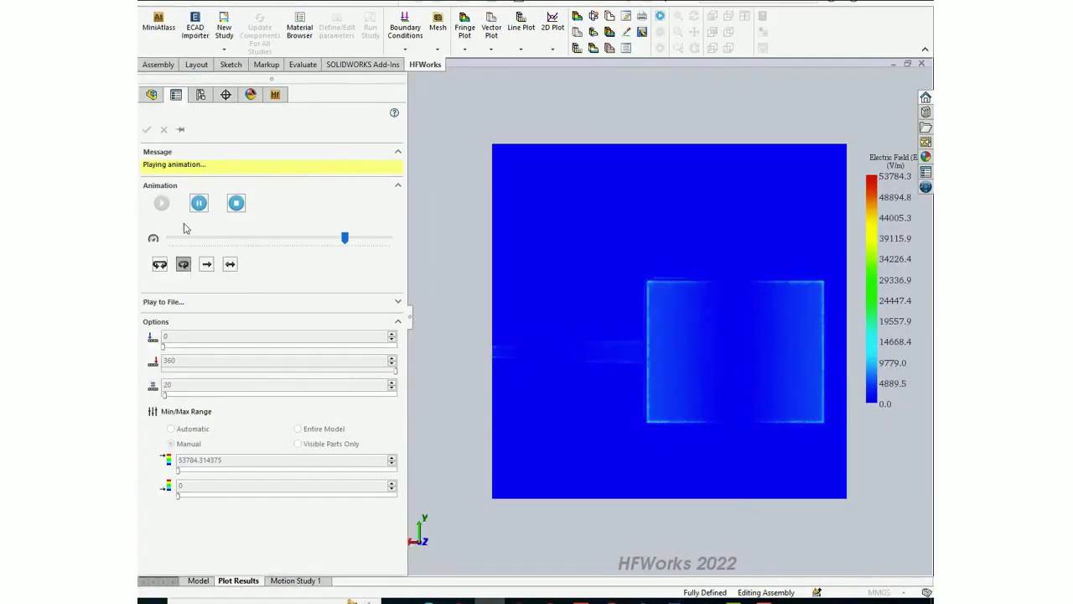
left_click(237, 204)
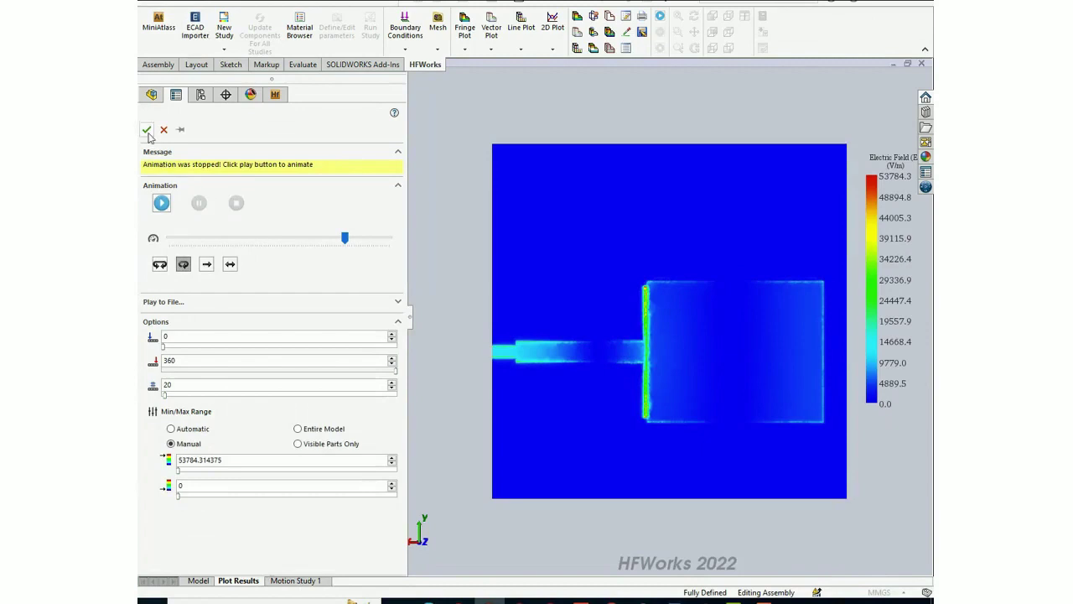
left_click(147, 129)
- Display the Magnetic Field (H) - 1 plot and animate it versus phase with its legend moved clear of the plot, ending the animation after viewing
double_click(248, 502)
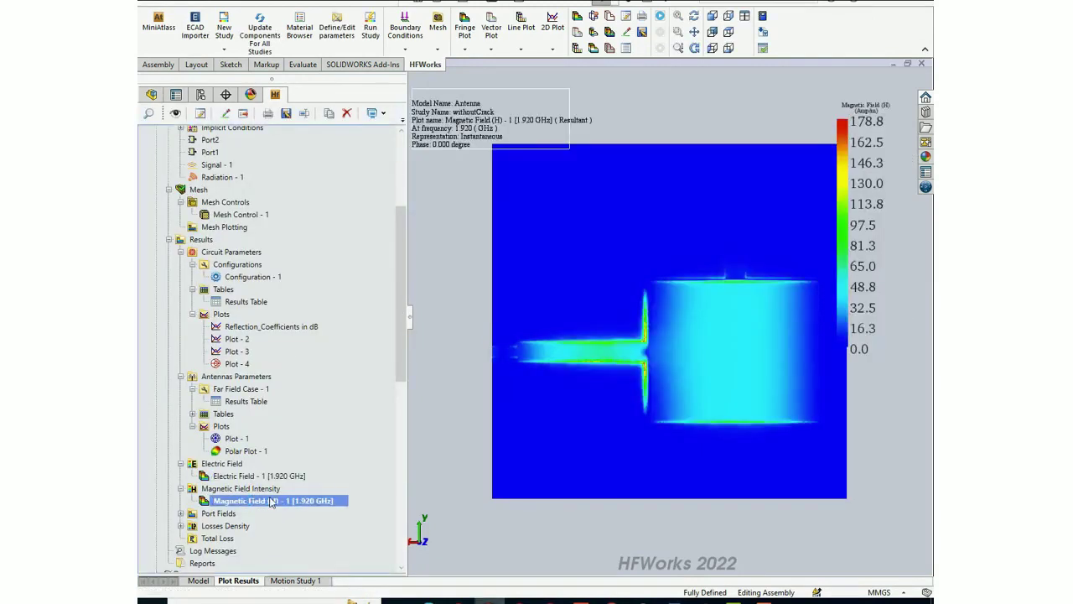
right_click(270, 503)
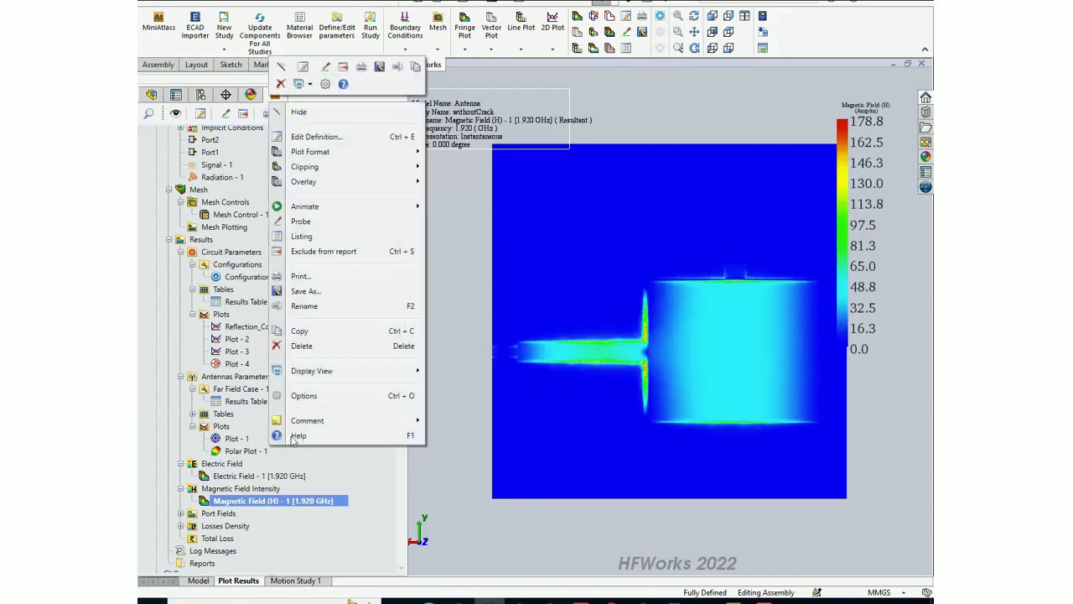
mouse_move(391, 211)
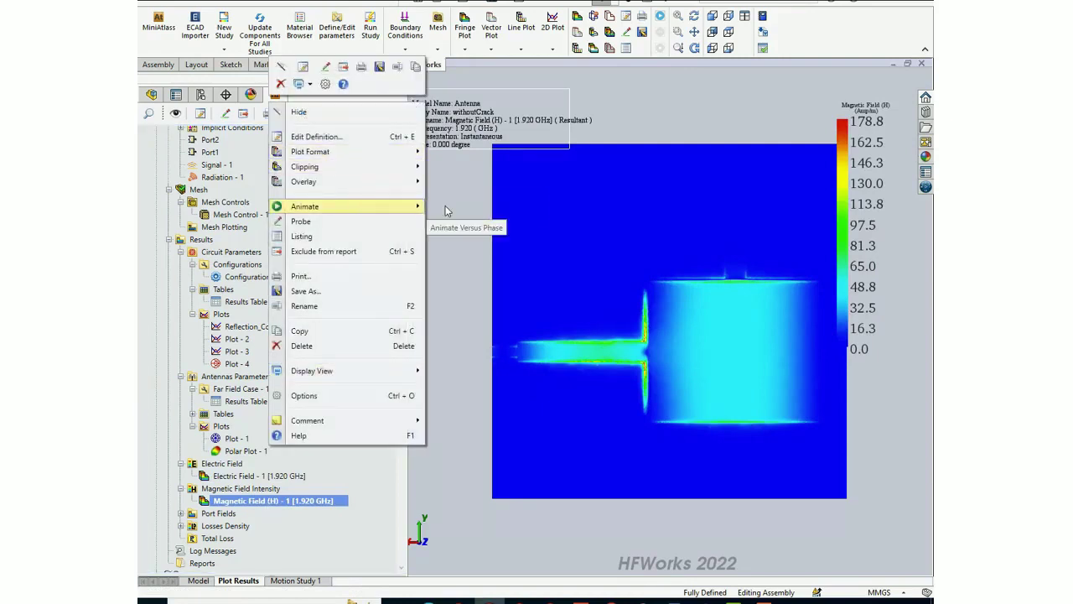
left_click(446, 206)
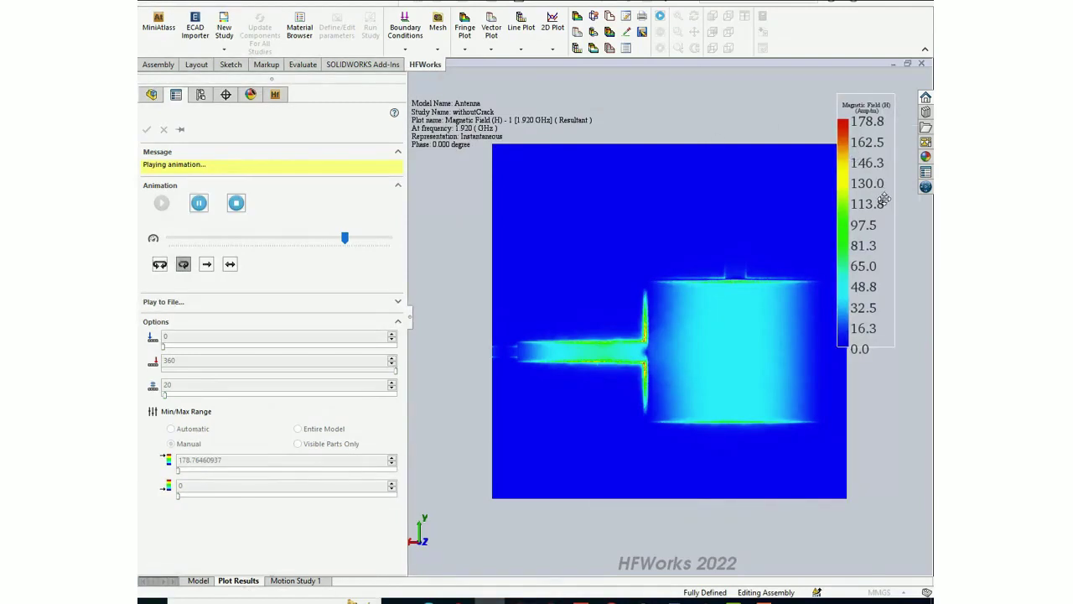
left_click_drag(853, 160, 886, 201)
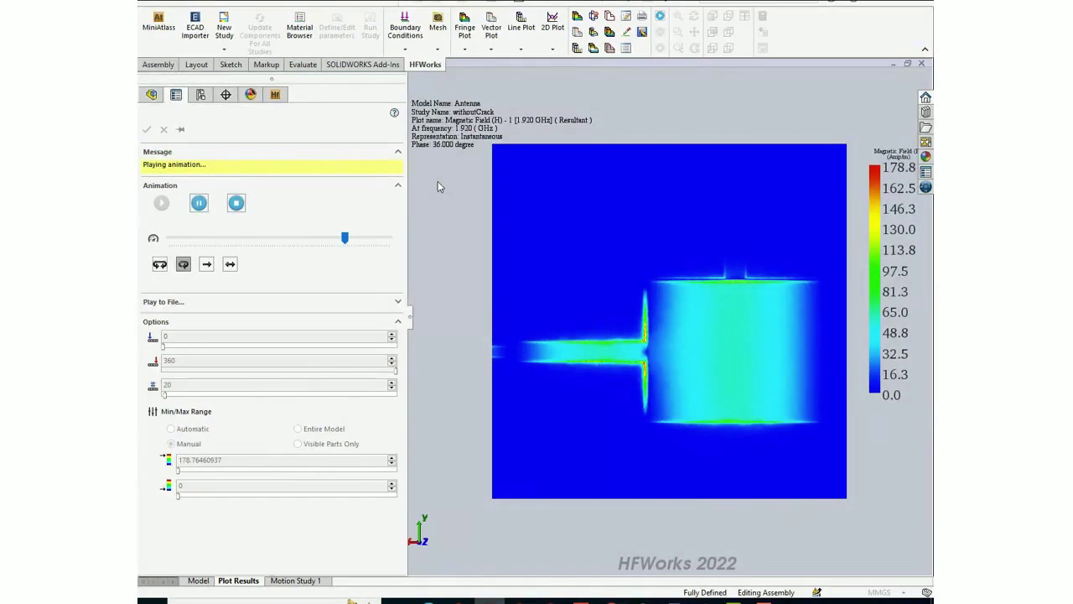
left_click(237, 203)
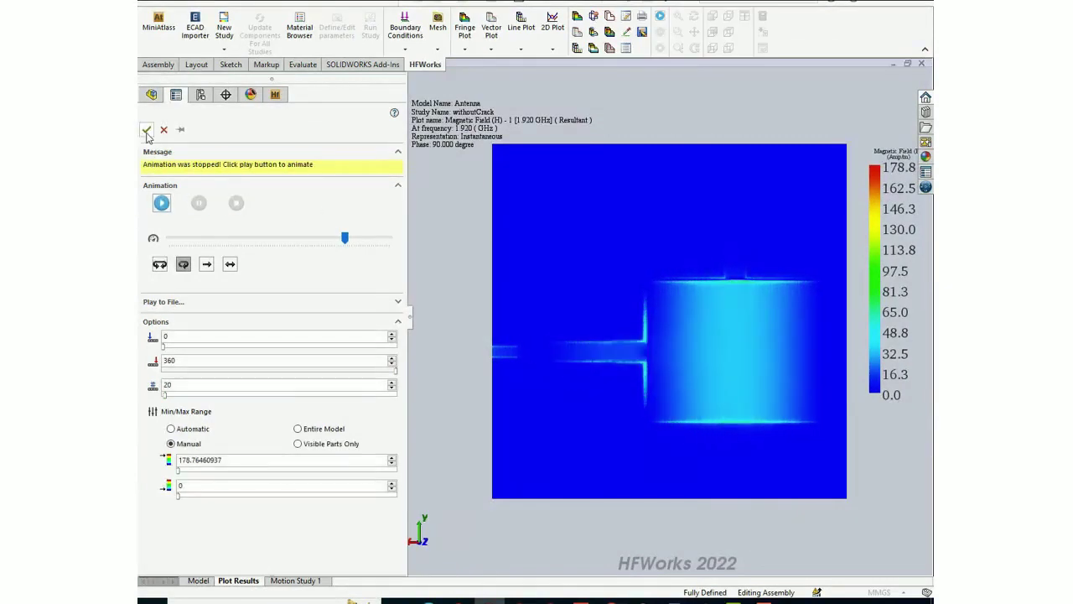
left_click(147, 129)
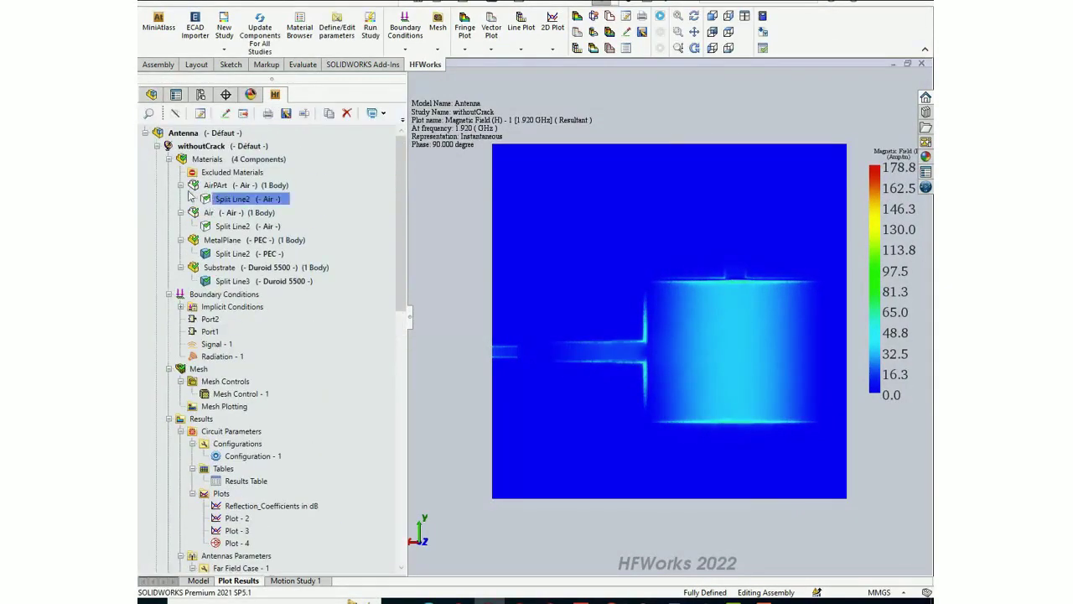
- Collapse the withoutCrack study, activate the configuration of the VerticalCrackDiffWidths study, and expand that study's tree
left_click(157, 146)
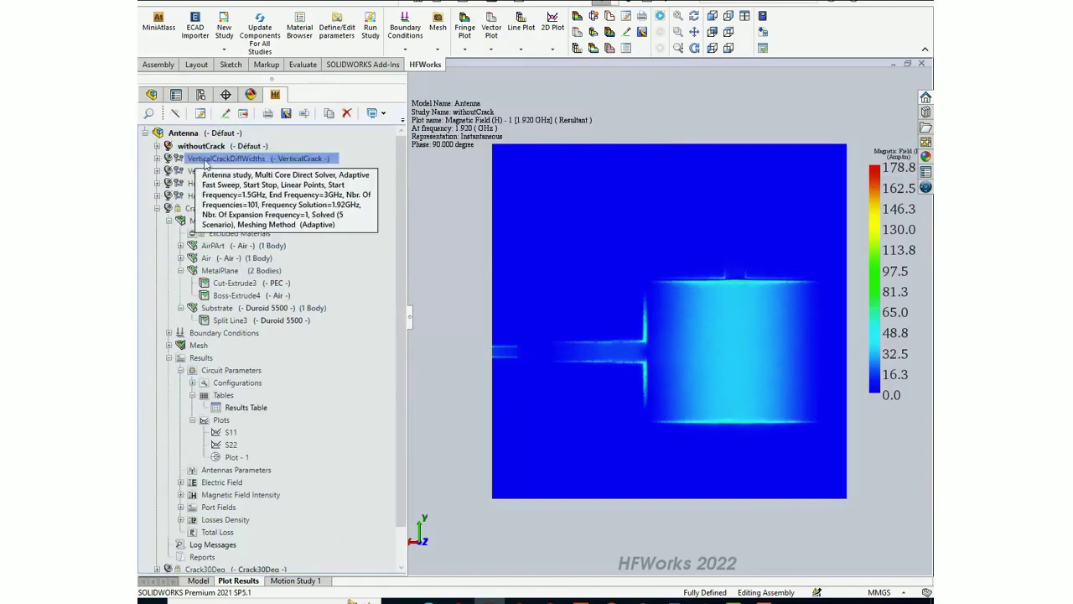
right_click(205, 164)
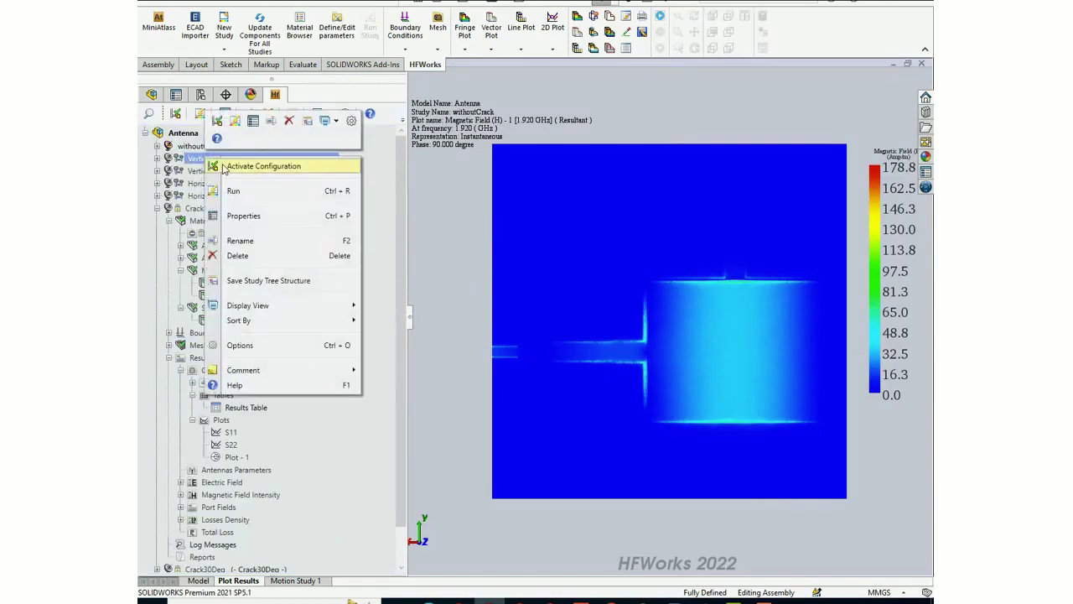
left_click(224, 166)
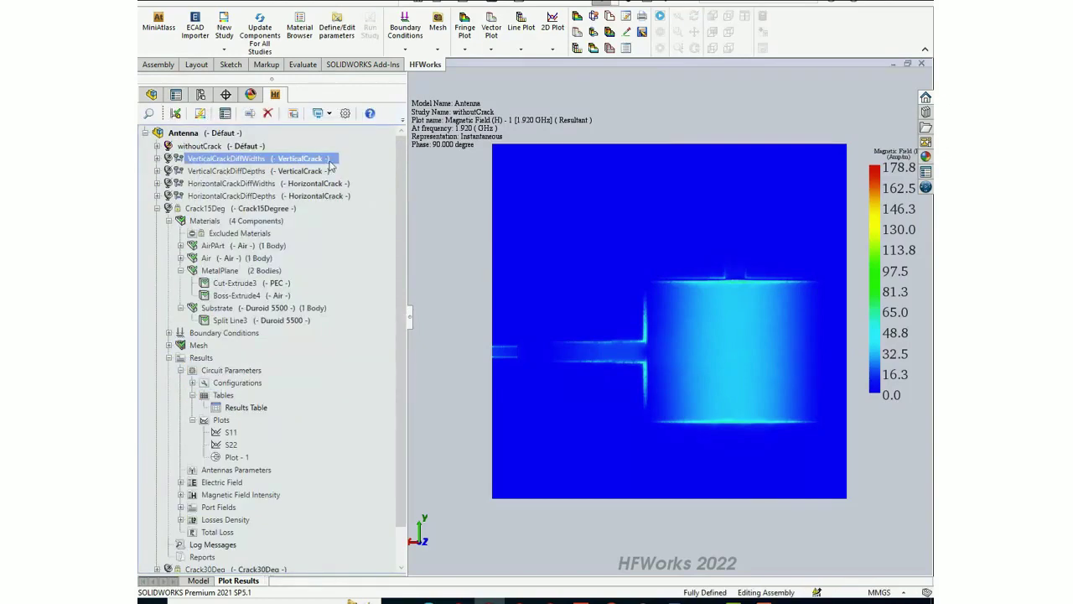
left_click(158, 159)
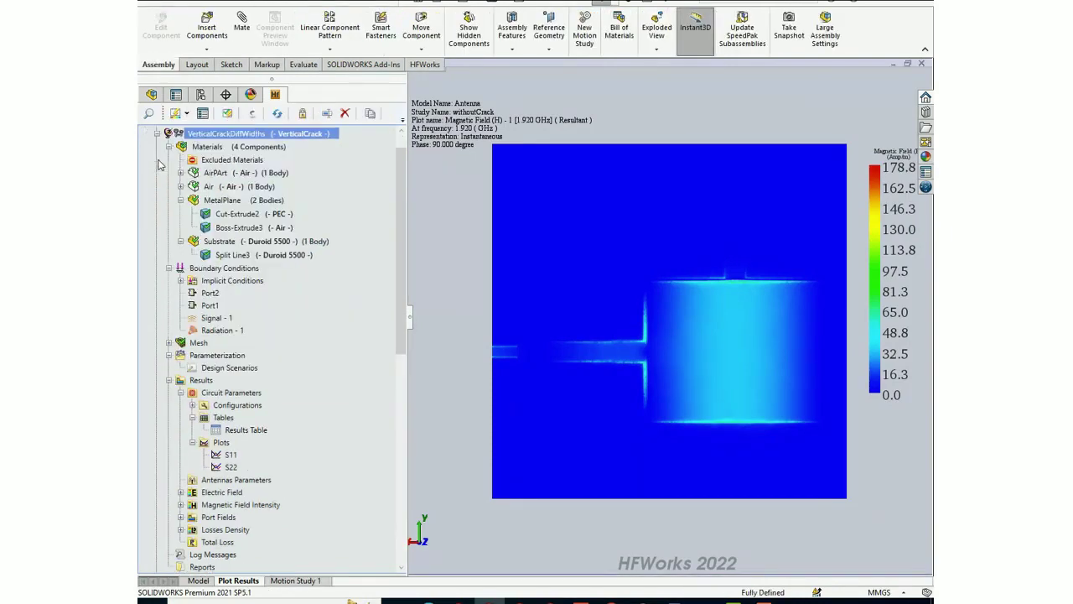
- Hide the Substrate component of the VerticalCrackDiffWidths study to expose the metal plane with its vertical crack
left_click(210, 147)
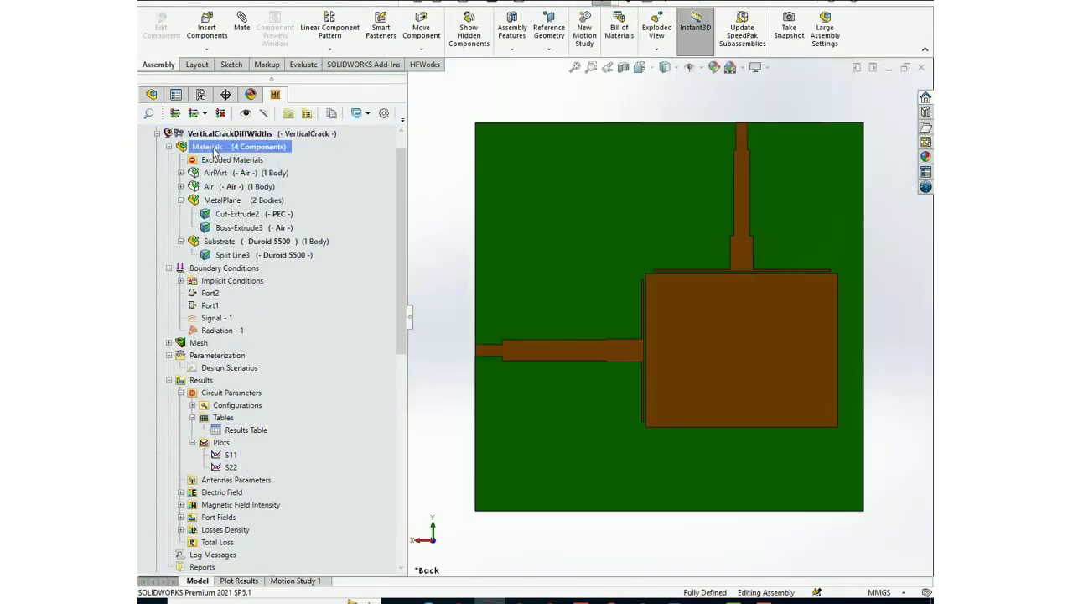
left_click(226, 241)
right_click(233, 246)
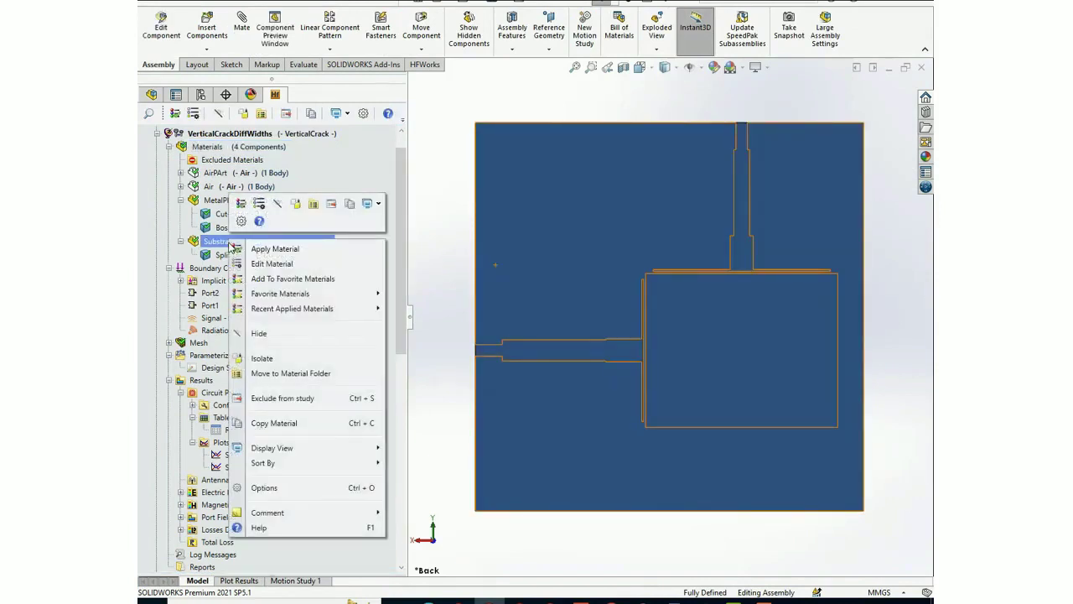
left_click(302, 337)
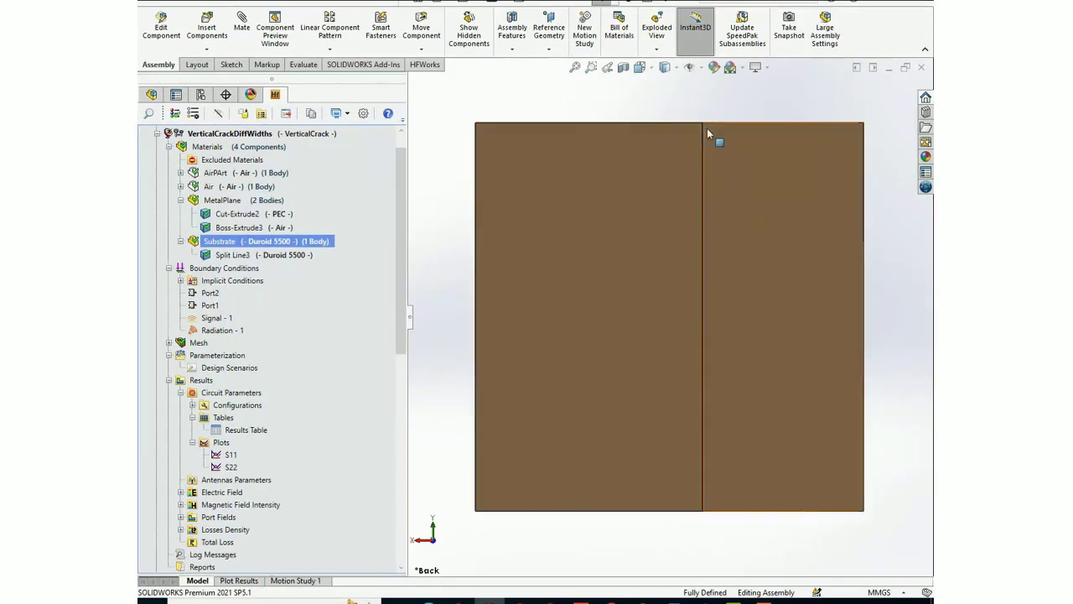
scroll(706, 147, "down", 2)
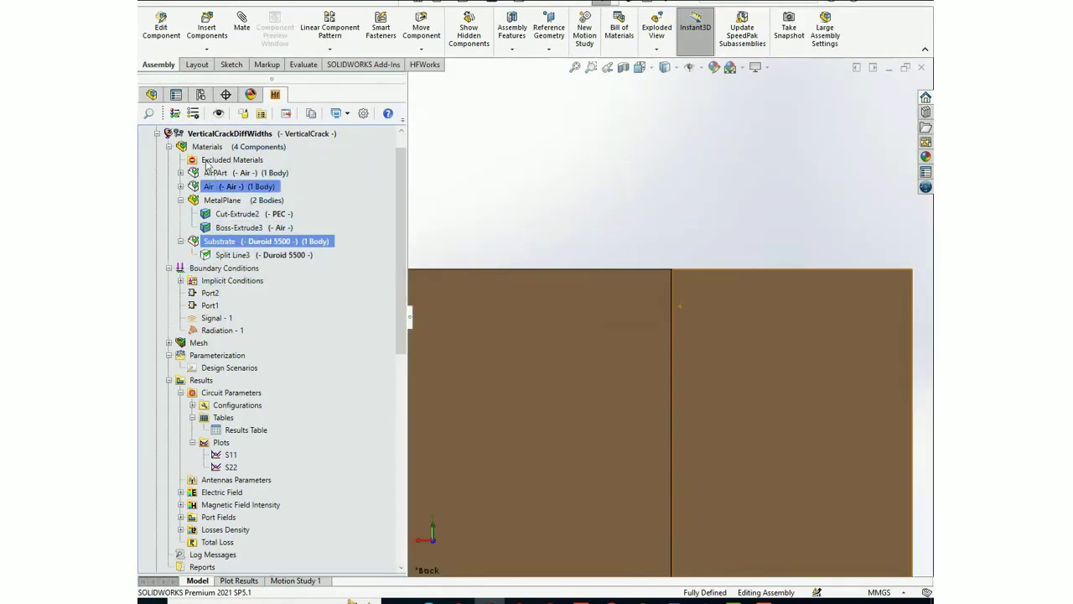
- Review the Design Scenarios settings of the VerticalCrackDiffWidths study, cancel without changes, and fit the model in view
mouse_move(215, 141)
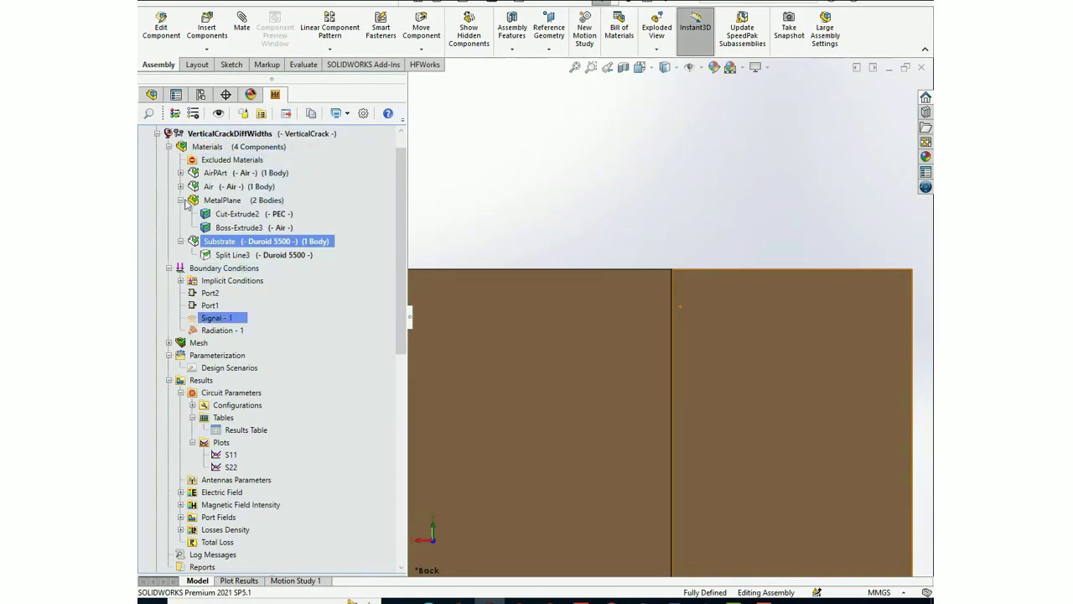
left_click(220, 369)
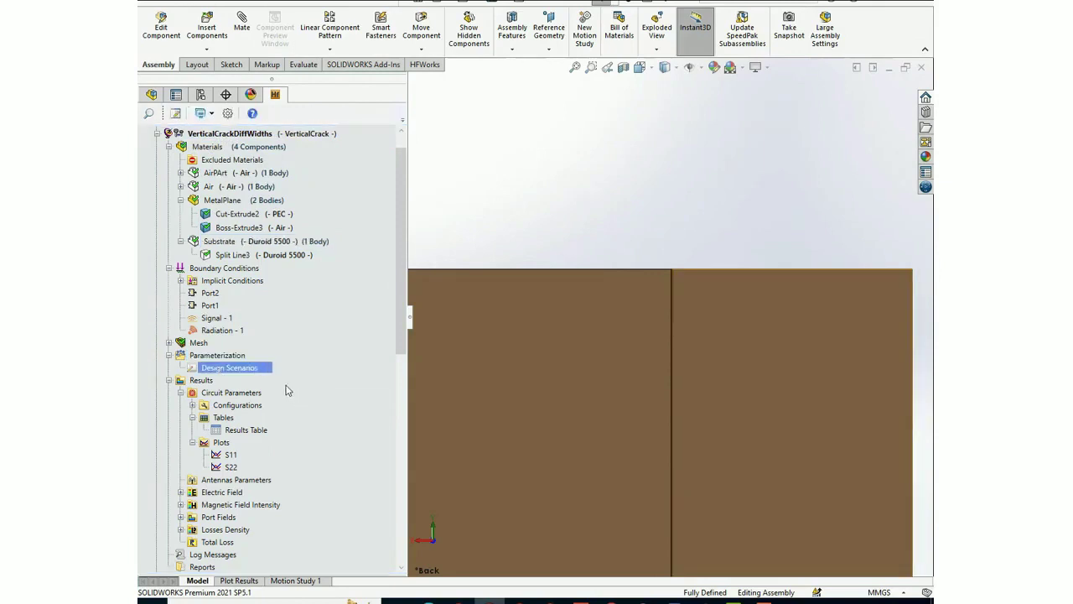
double_click(249, 372)
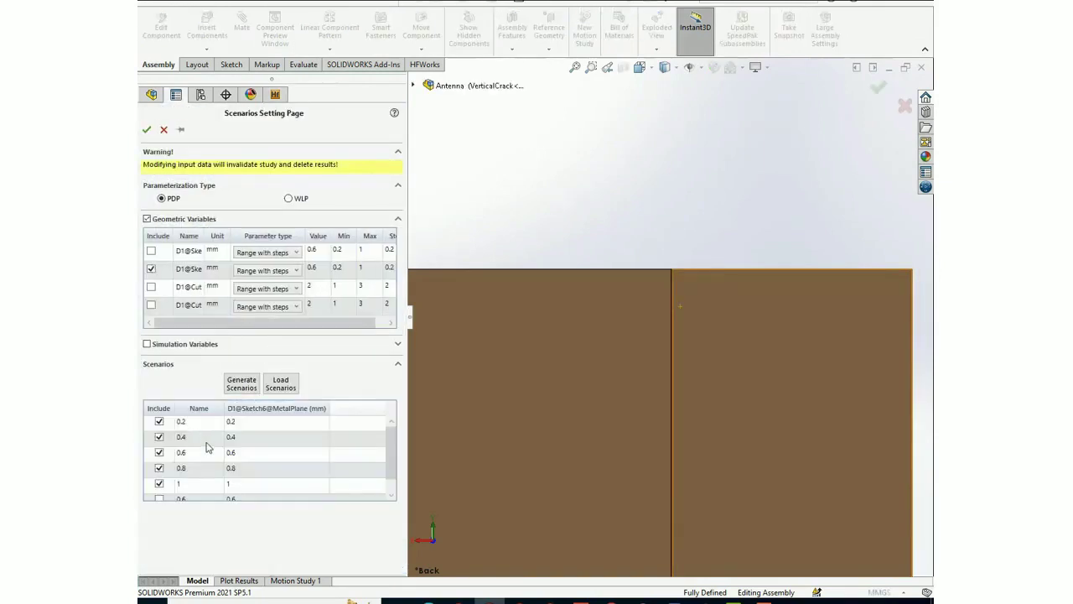
left_click(164, 129)
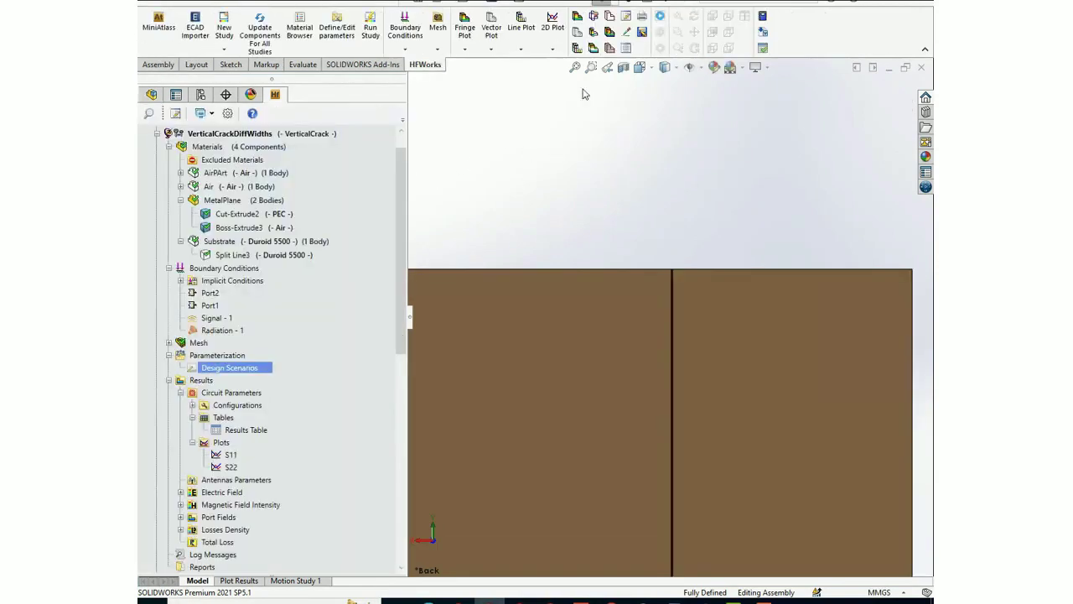
left_click(575, 67)
- Open the Antenna assembly's parameters, inspect which model dimension D1@Sketch6@MetalPlane controls, and close the list without changes
left_click(240, 268)
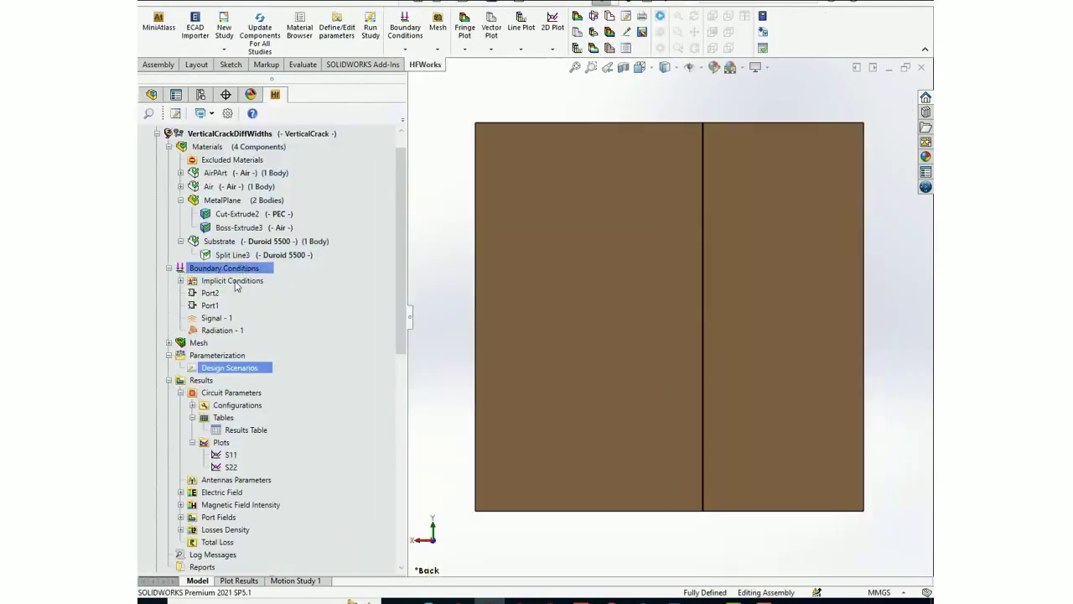
scroll(197, 185, "up", 1)
left_click(192, 134)
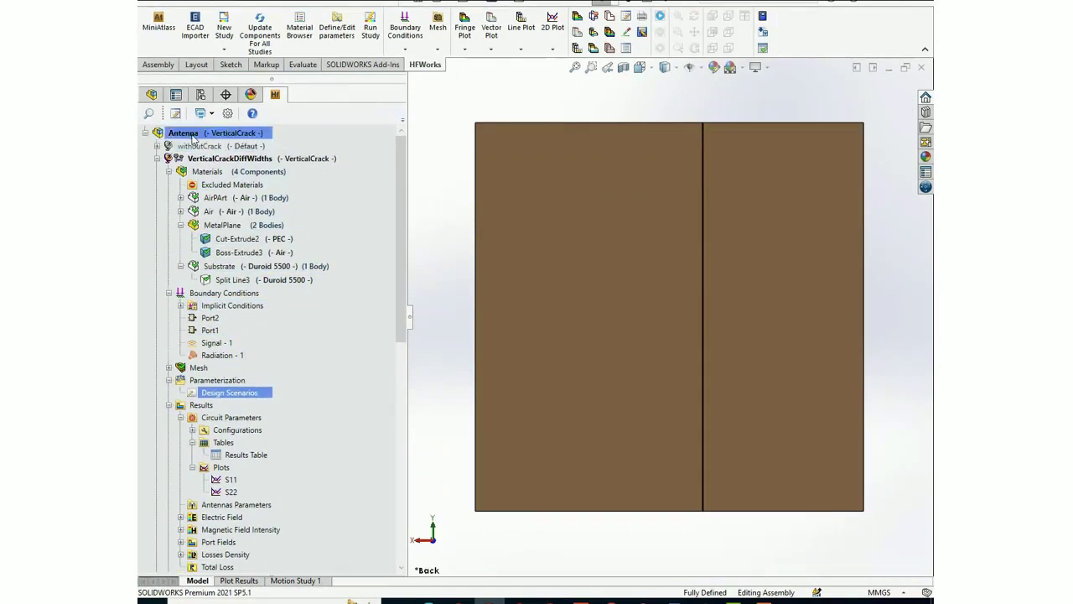
right_click(193, 139)
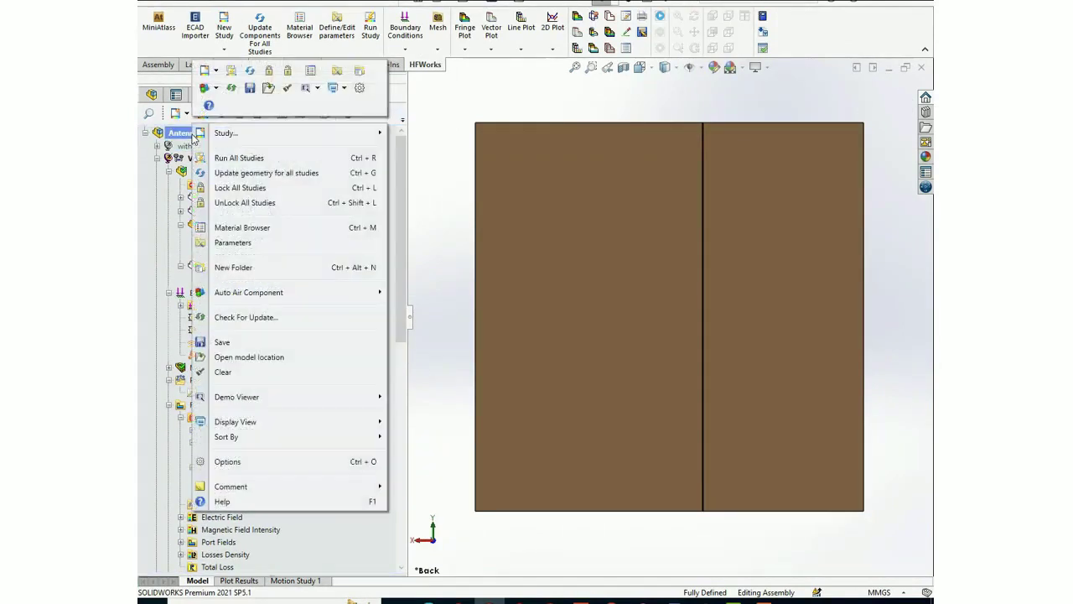
left_click(260, 253)
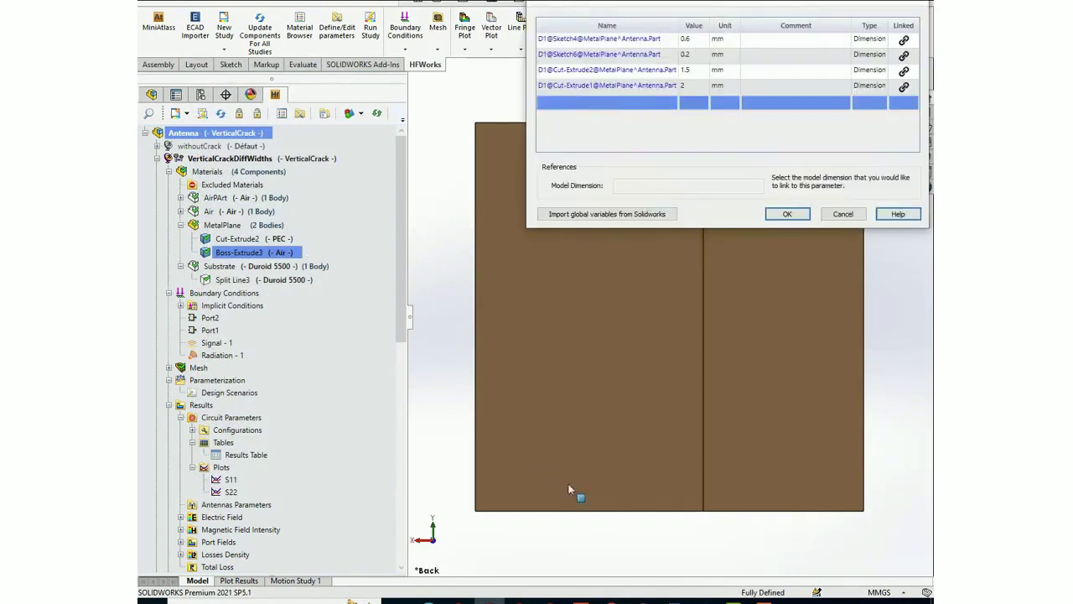
left_click(622, 59)
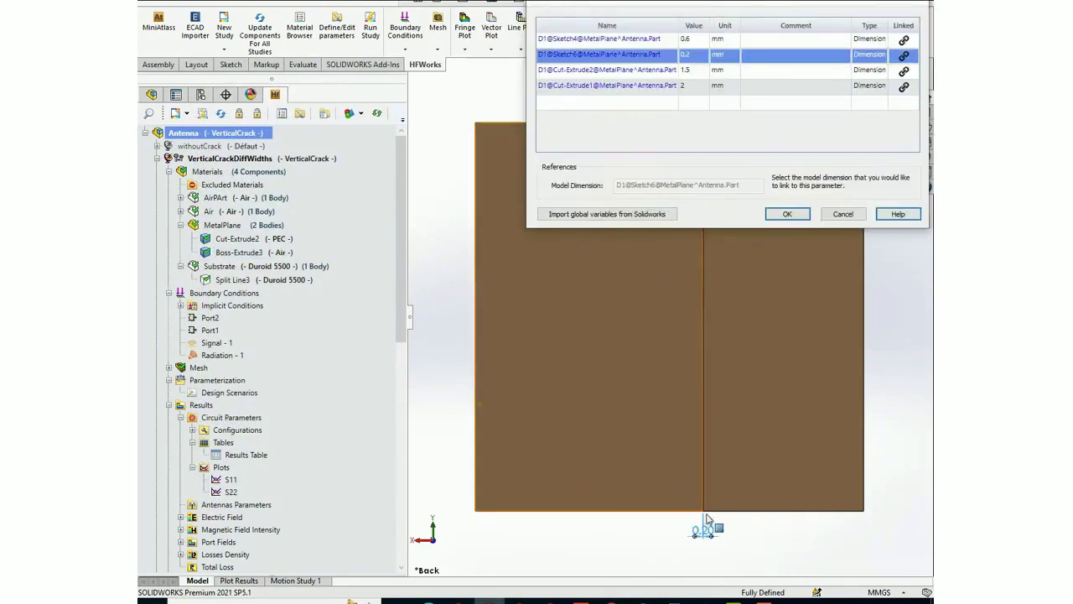
left_click(599, 547)
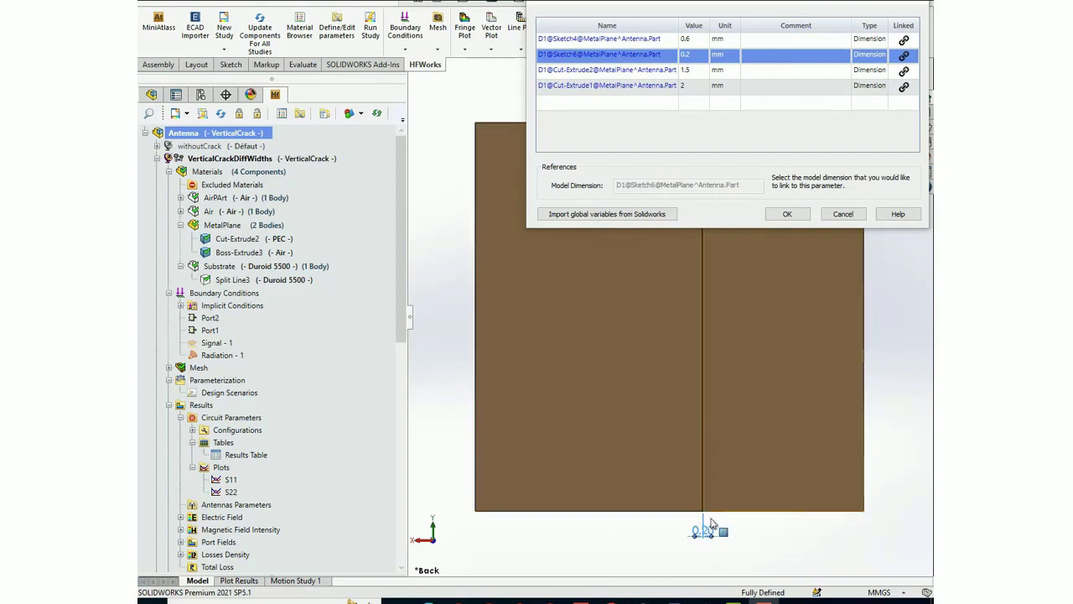
left_click(917, 3)
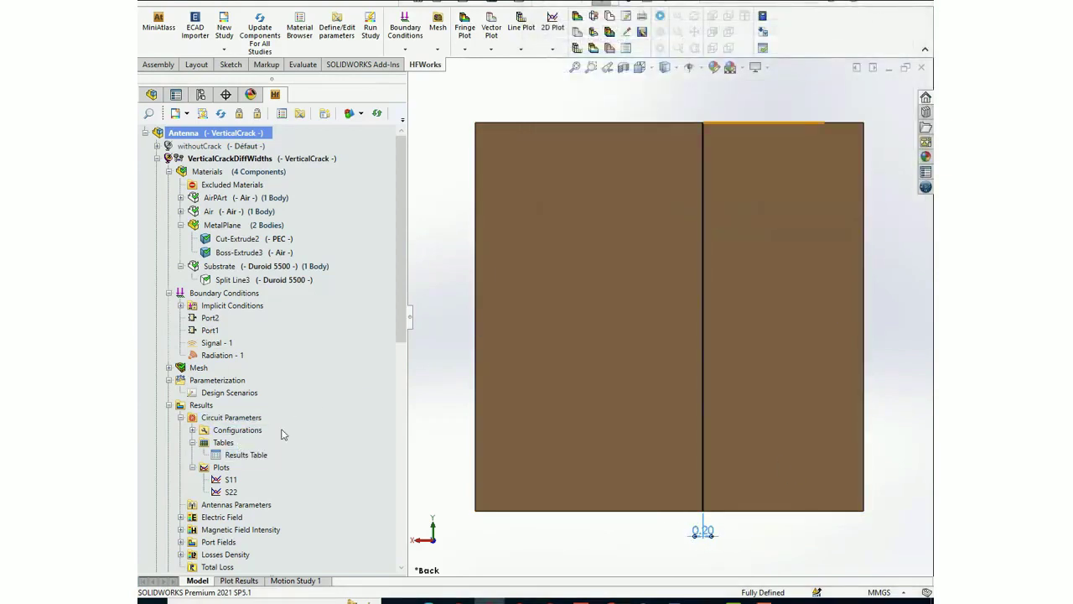
- Display the geometry for the 0.4 scenario and examine the crack width near the plate's lower edge
left_click(251, 393)
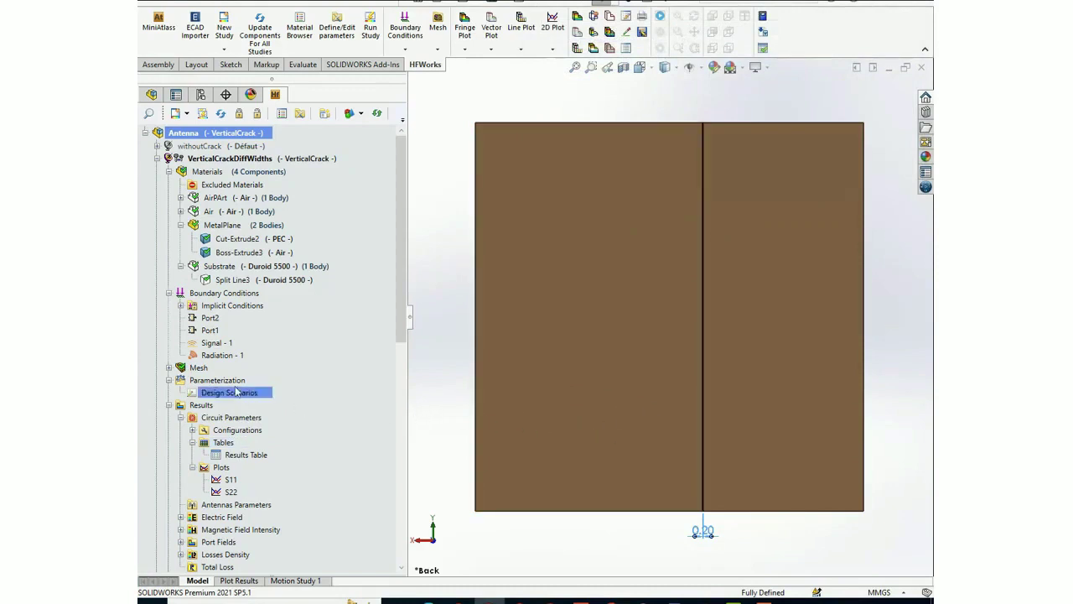
left_click(217, 380)
right_click(239, 381)
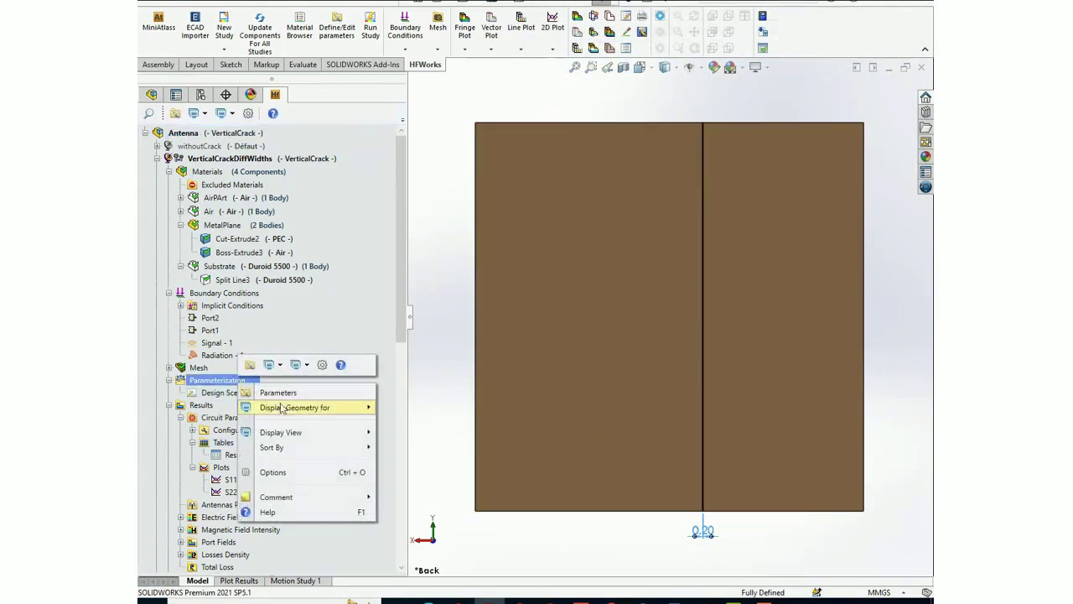
mouse_move(352, 407)
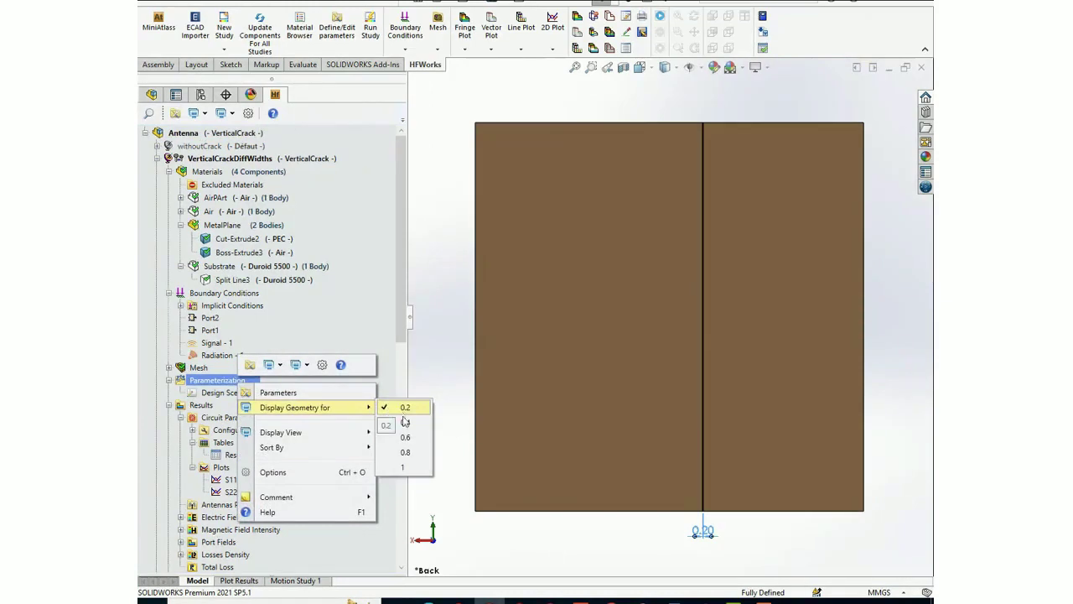
left_click(406, 423)
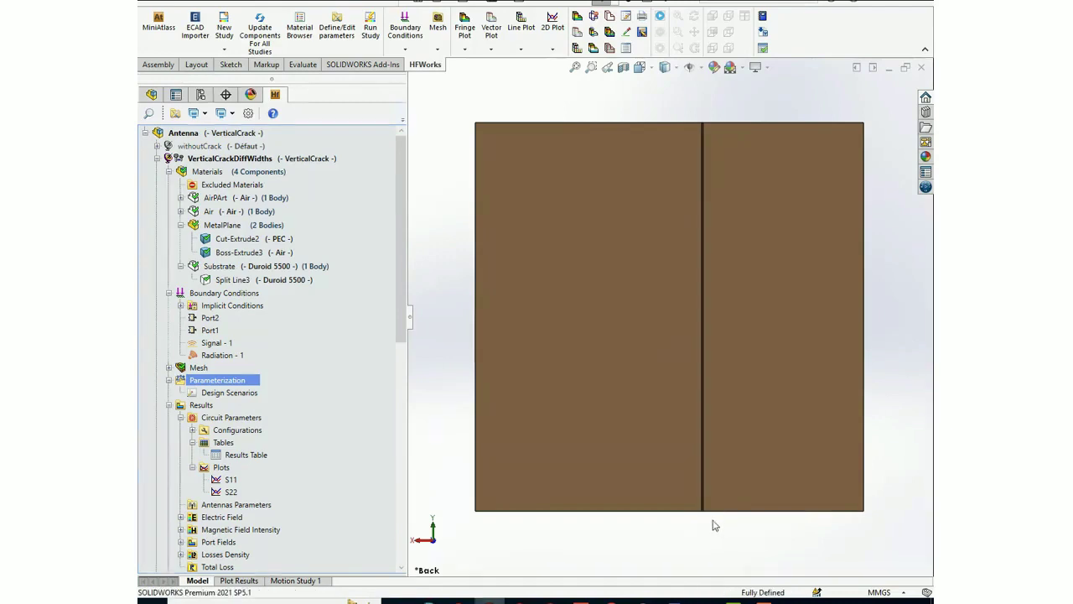
scroll(700, 501, "down", 3)
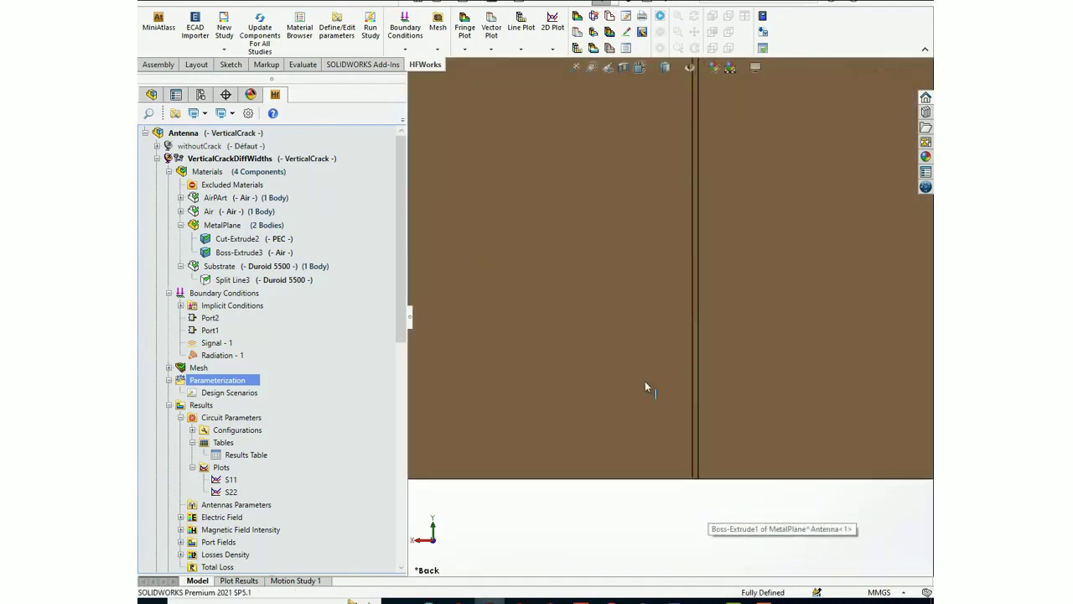
- Display the geometry for scenario 1 to compare its crack width
right_click(241, 384)
mouse_move(357, 411)
left_click(408, 470)
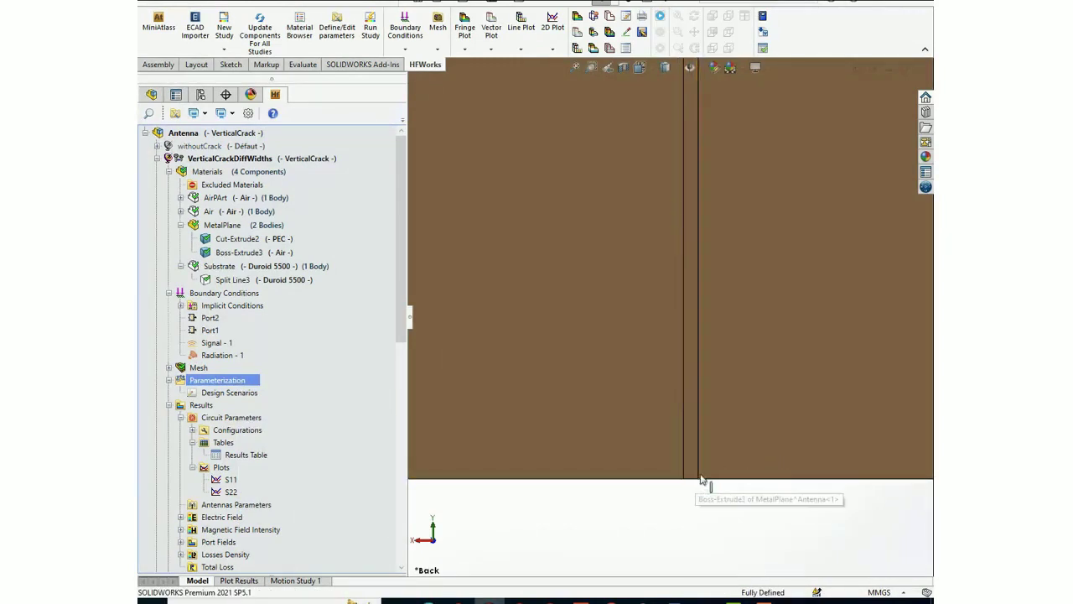
- Open the S11 plot of the VerticalCrackDiffWidths study, enlarge it to compare the crack-width curves, and close it
left_click(247, 455)
scroll(249, 457, "down", 1)
left_click(246, 460)
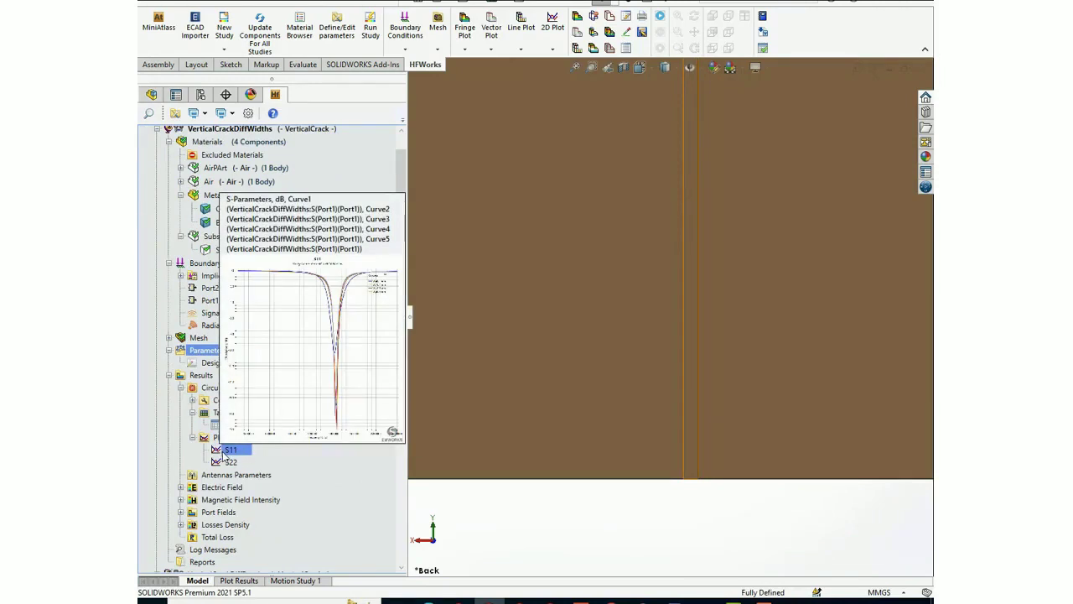
left_click(225, 454)
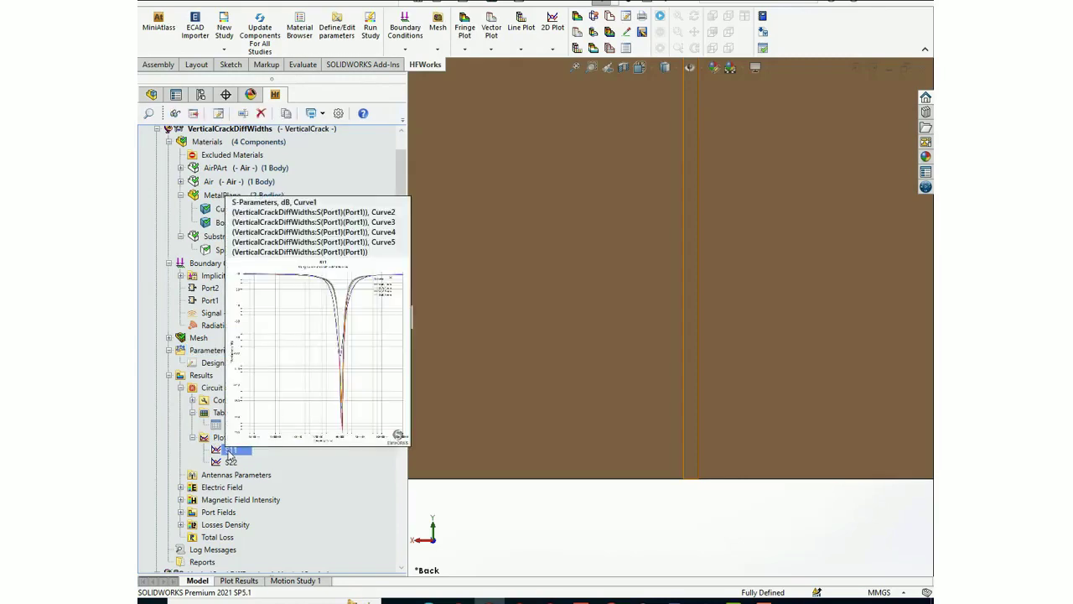
double_click(231, 453)
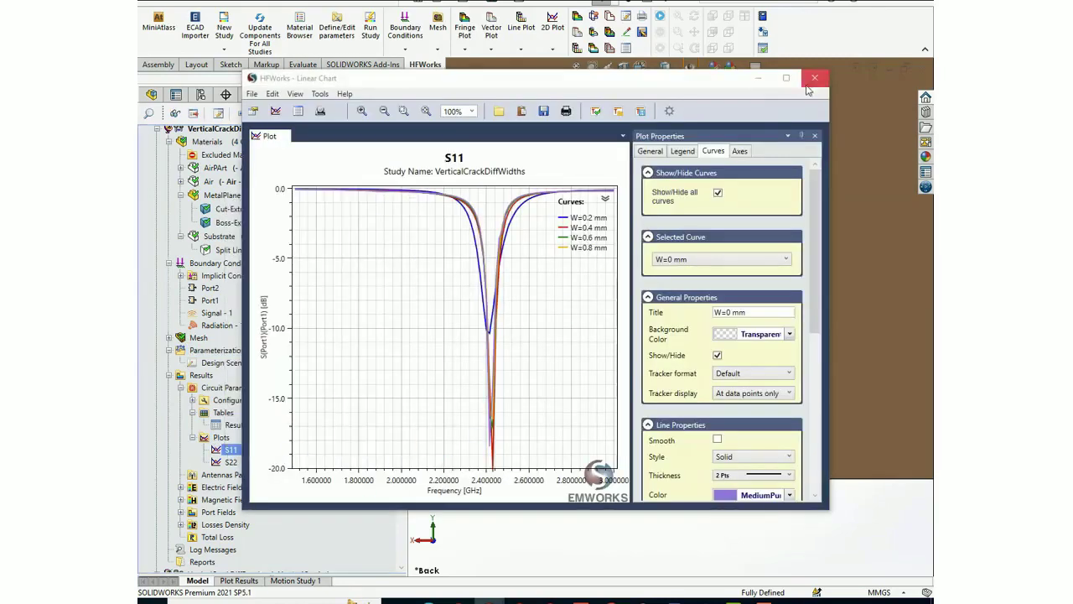
left_click(786, 78)
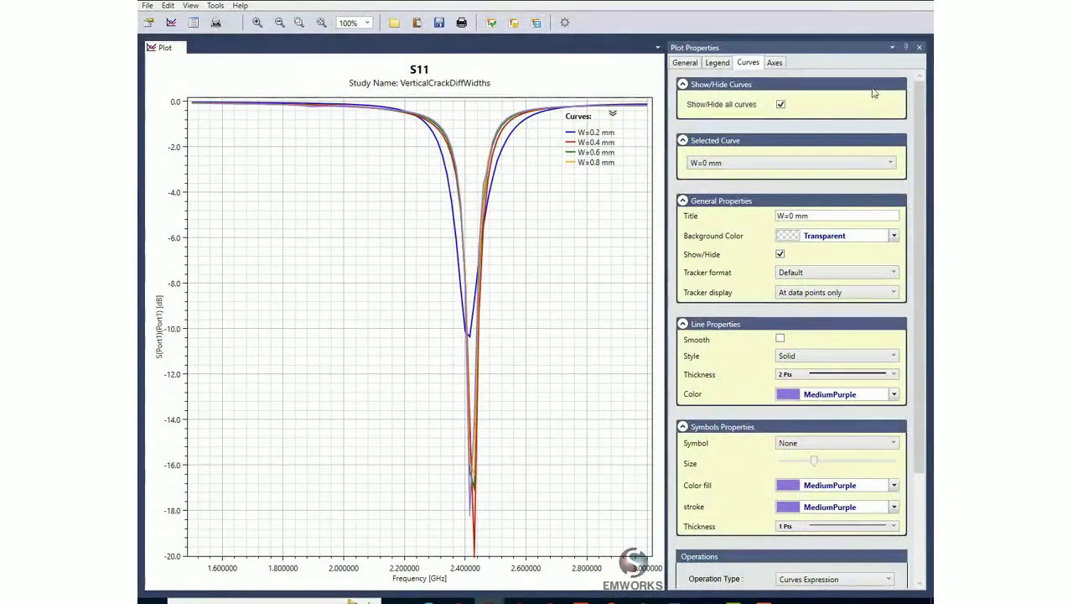
left_click(920, 2)
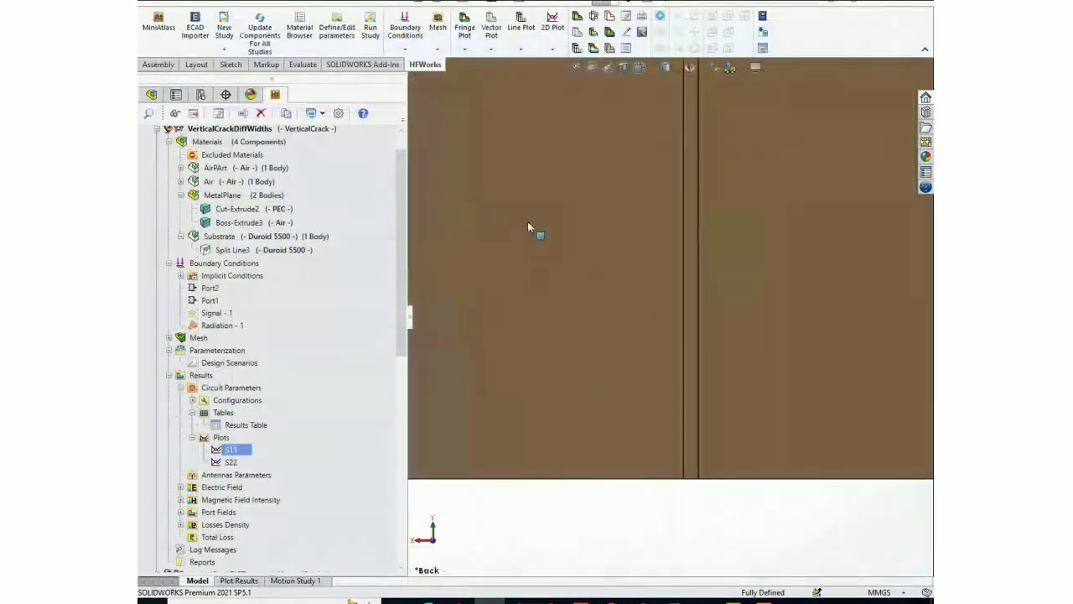
- Create a 2D plot of S(Port2)(Port2) in dB for all scenarios of the VerticalCrackDiffWidths study
right_click(223, 438)
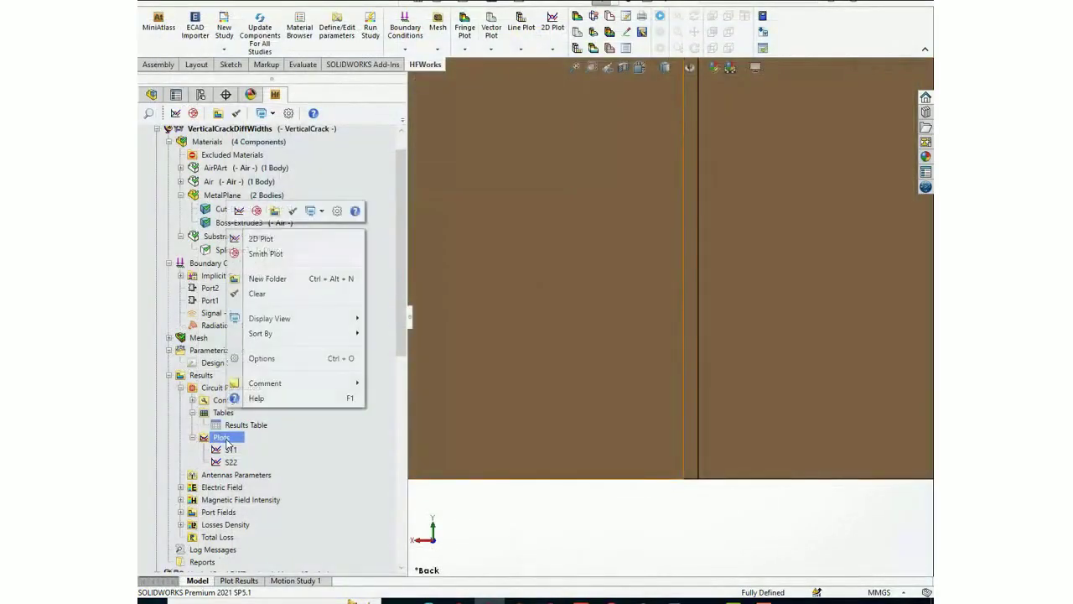
left_click(279, 241)
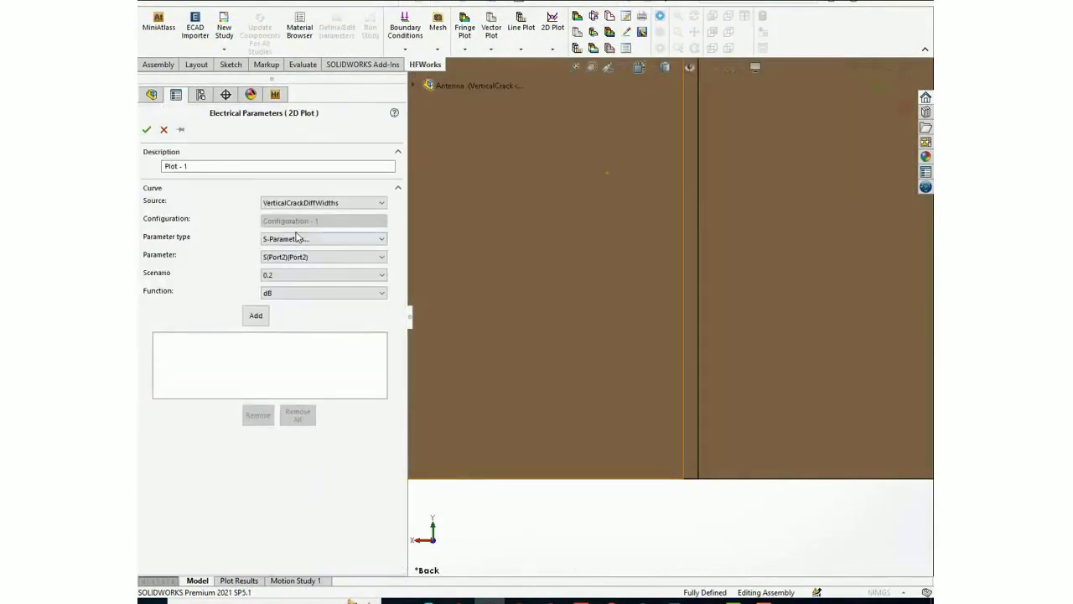
left_click(287, 276)
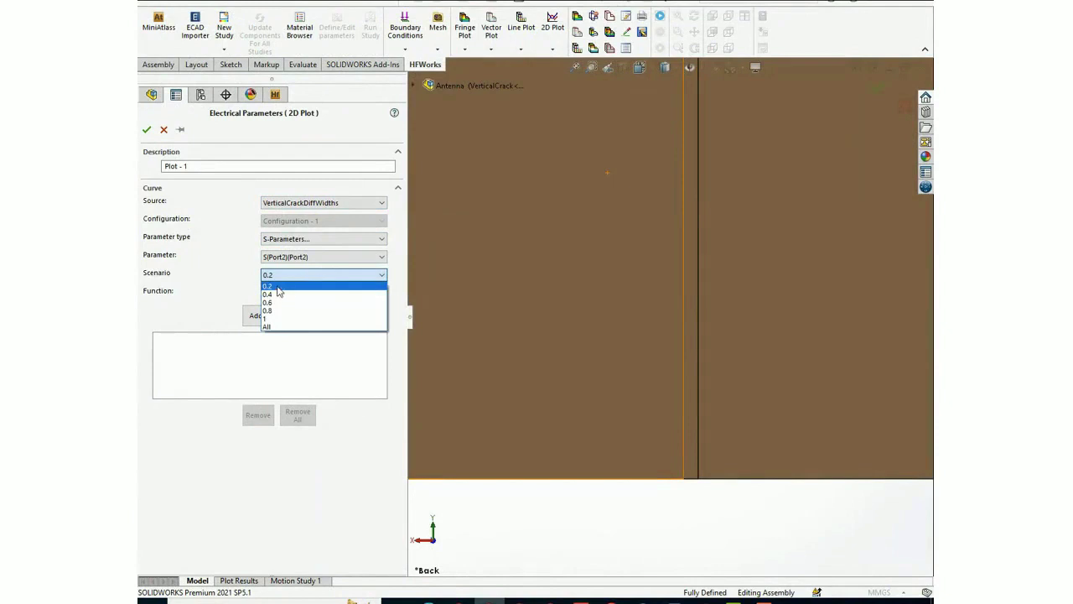
left_click(274, 290)
left_click(277, 278)
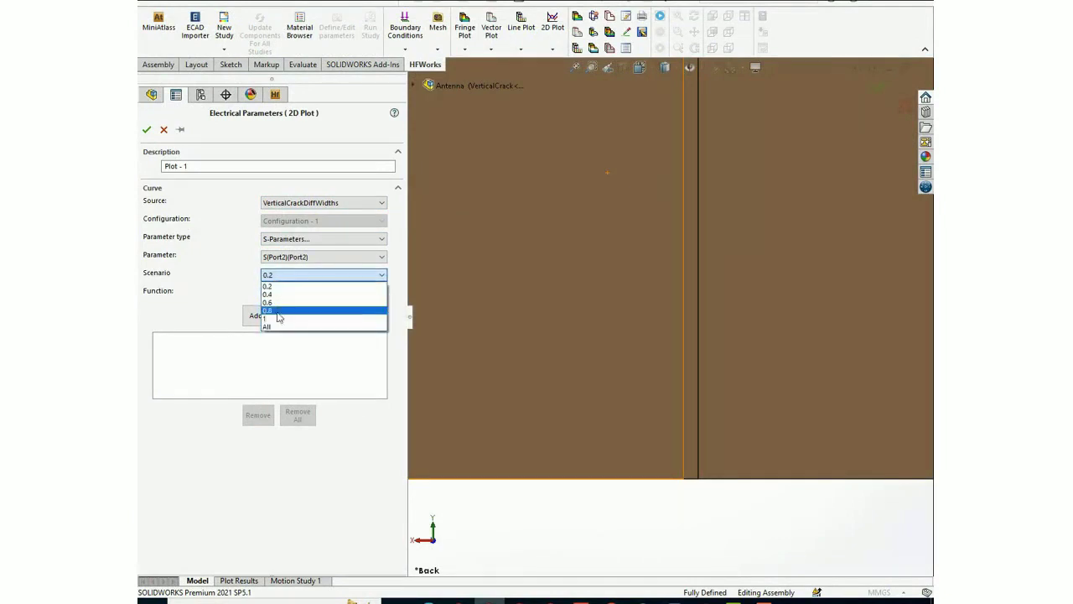
left_click(276, 327)
left_click(256, 315)
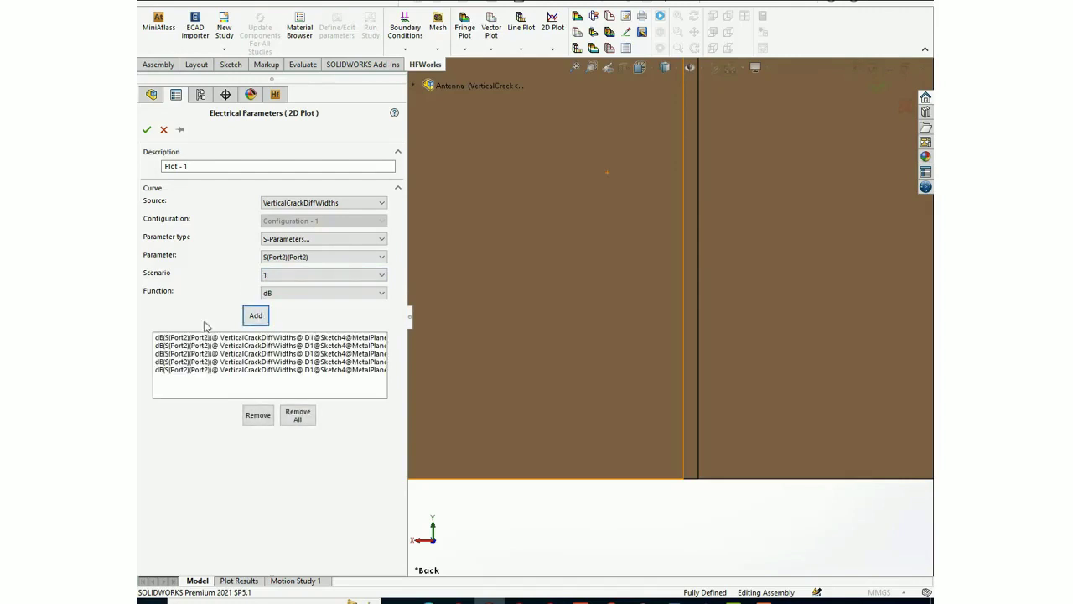
left_click(146, 130)
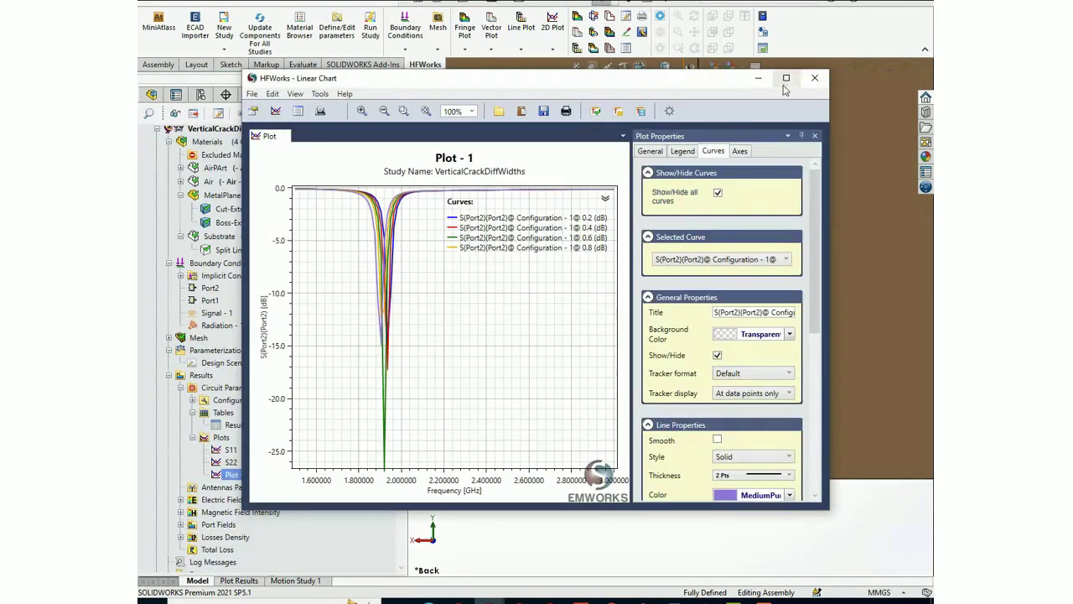
- Enlarge the new S(Port2)(Port2) plot to compare the crack-width curves, close it, and collapse the VerticalCrackDiffWidths study
left_click(785, 78)
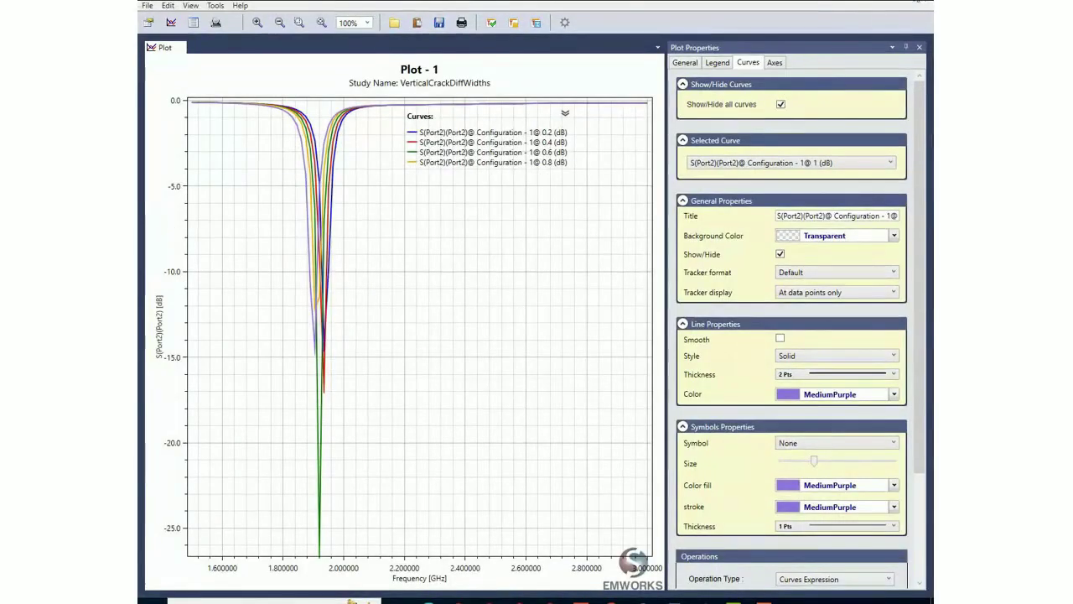
key("alt+F4")
scroll(165, 170, "up", 1)
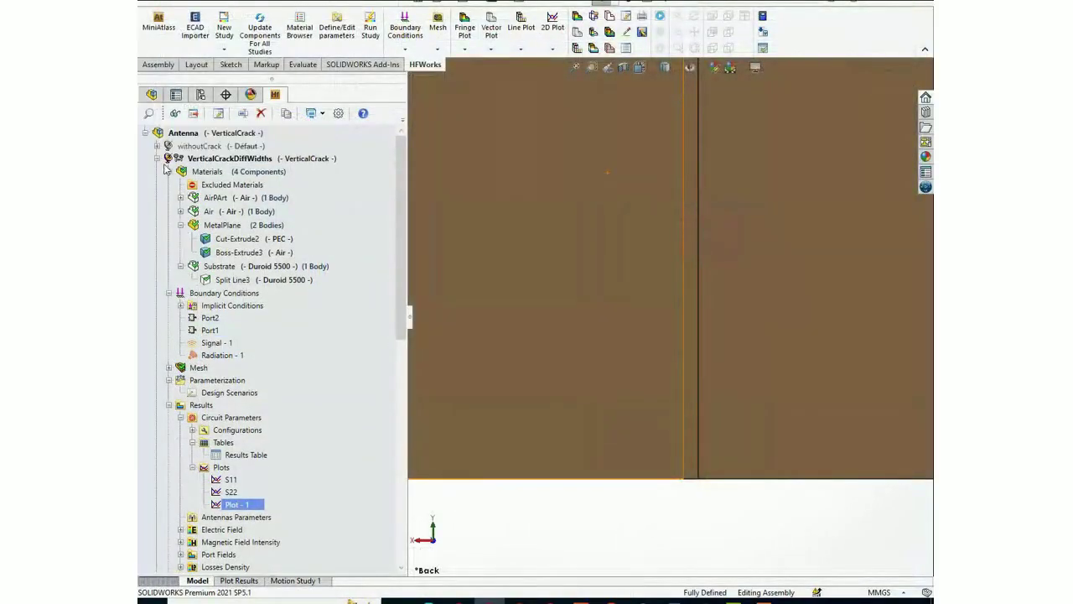
left_click(155, 159)
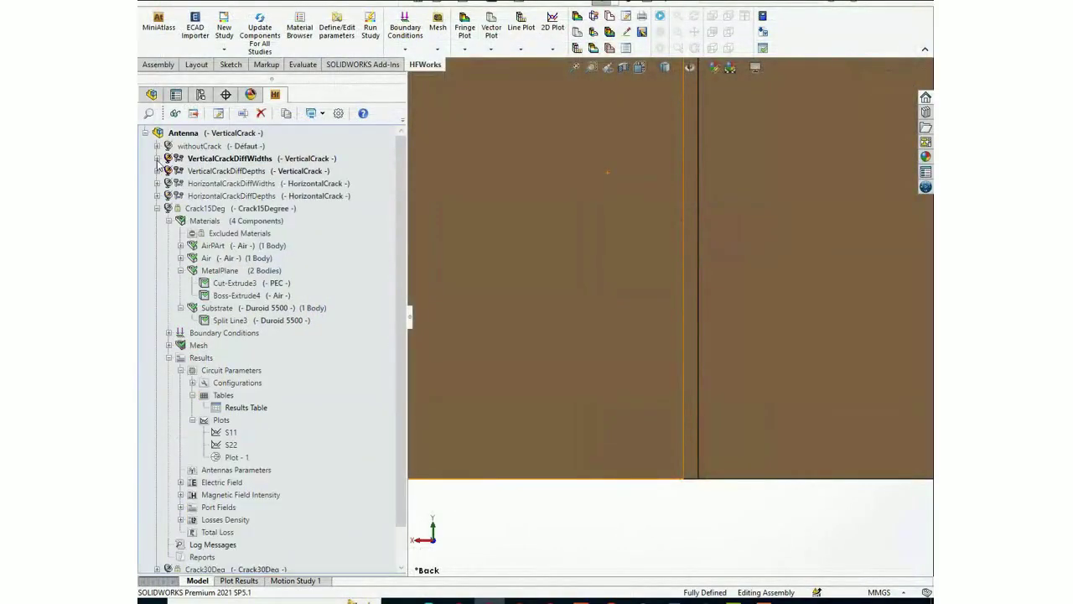
- Expand the VerticalCrackDiffDepths study and examine the crack's depth at the plate's lower edge from an angled view
right_click(201, 191)
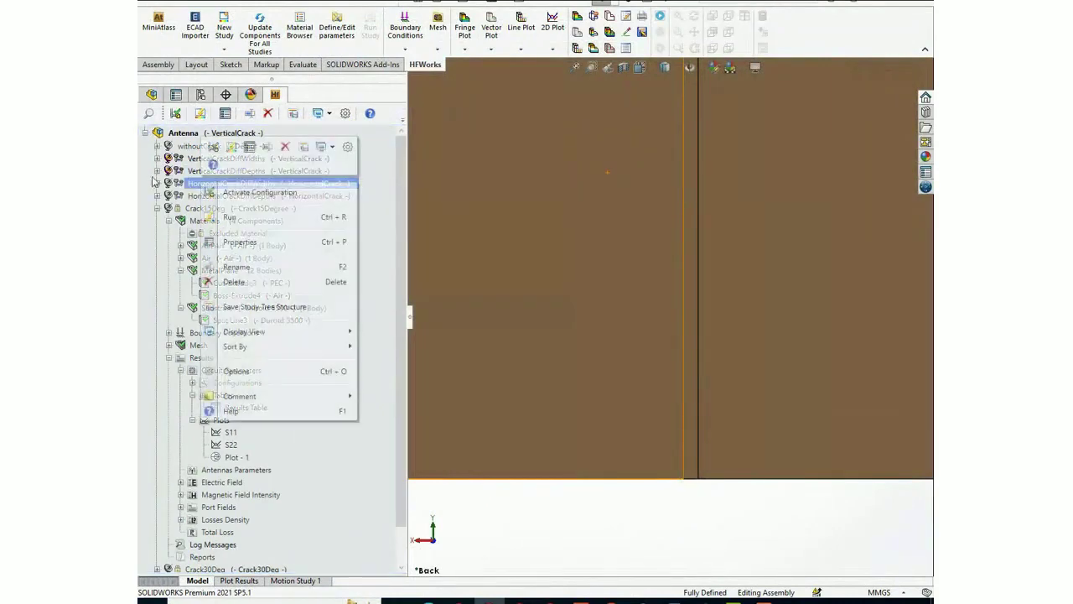
left_click(204, 349)
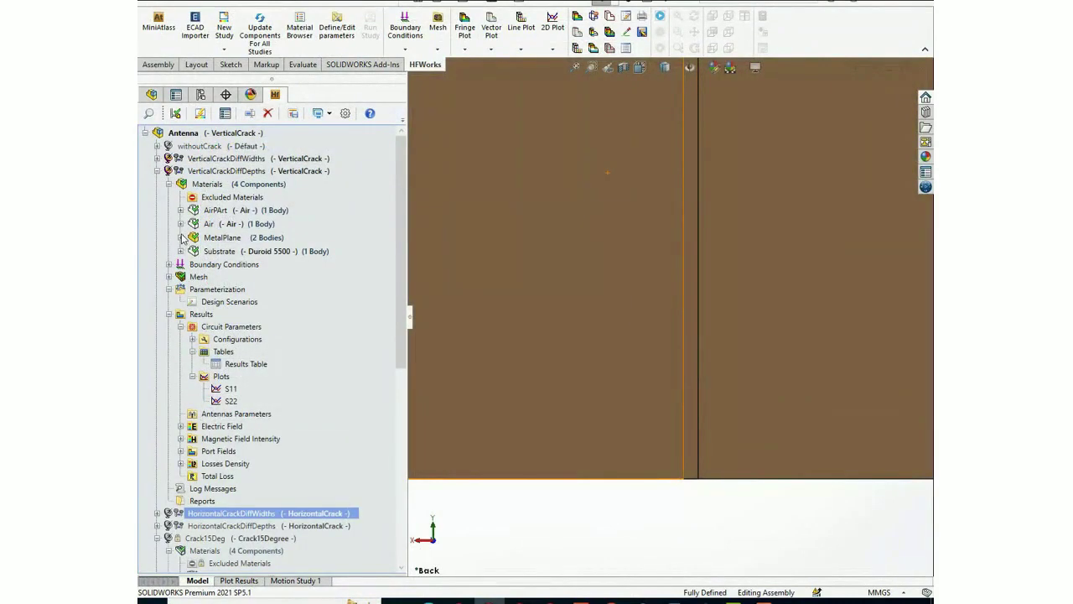
left_click(223, 173)
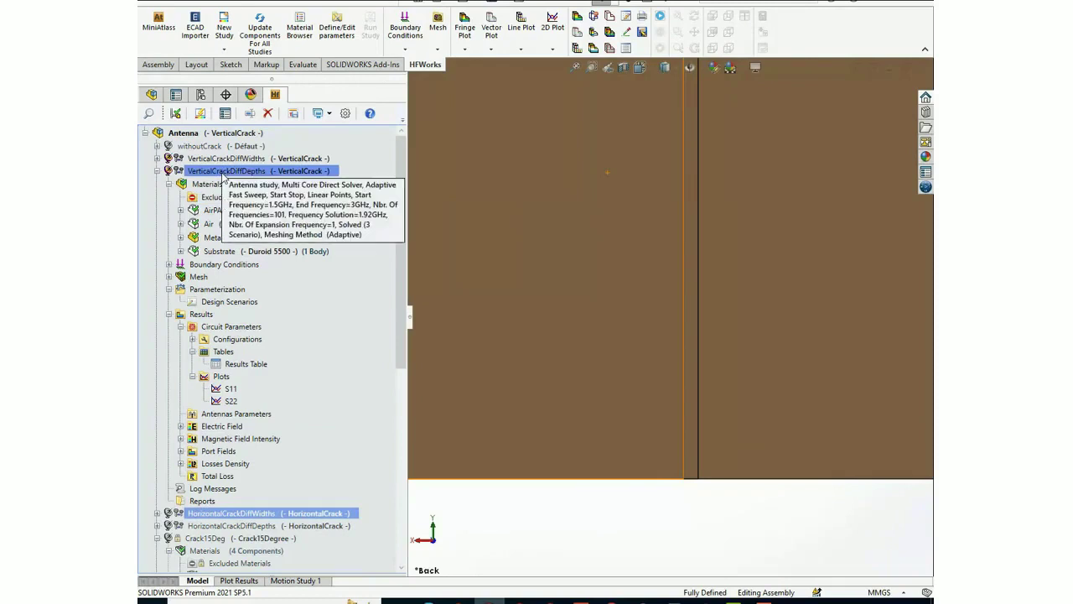
left_click(217, 224)
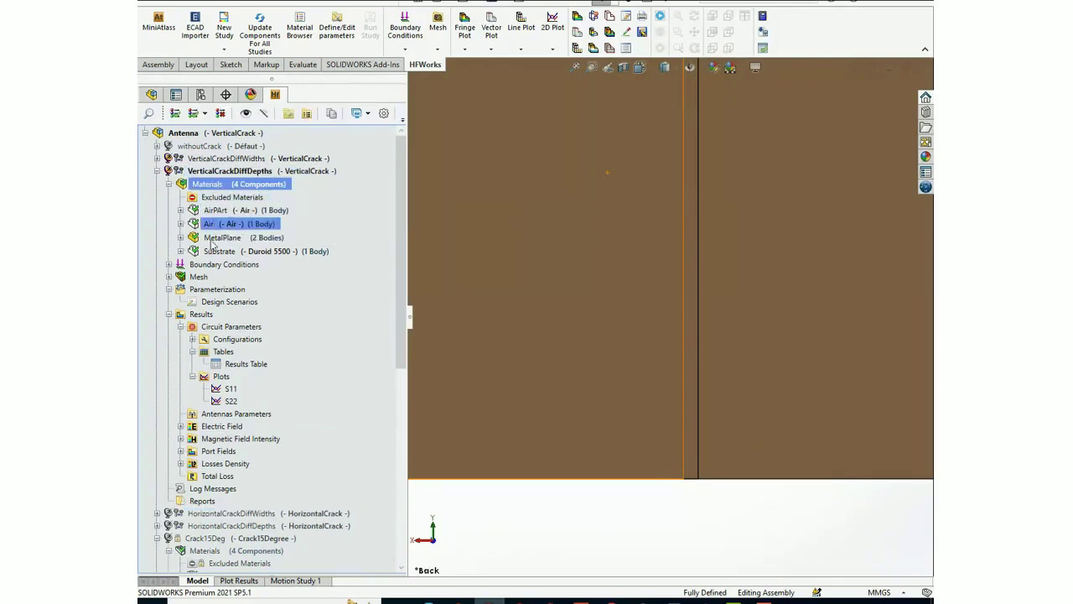
left_click(613, 485)
middle_click_drag(613, 485, 681, 427)
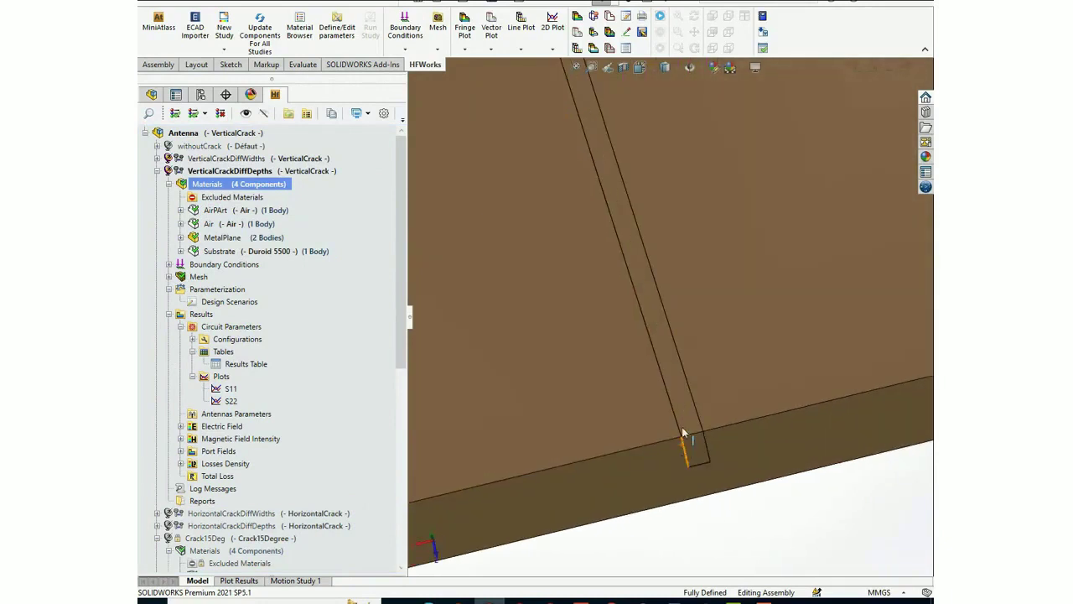
left_click(227, 300)
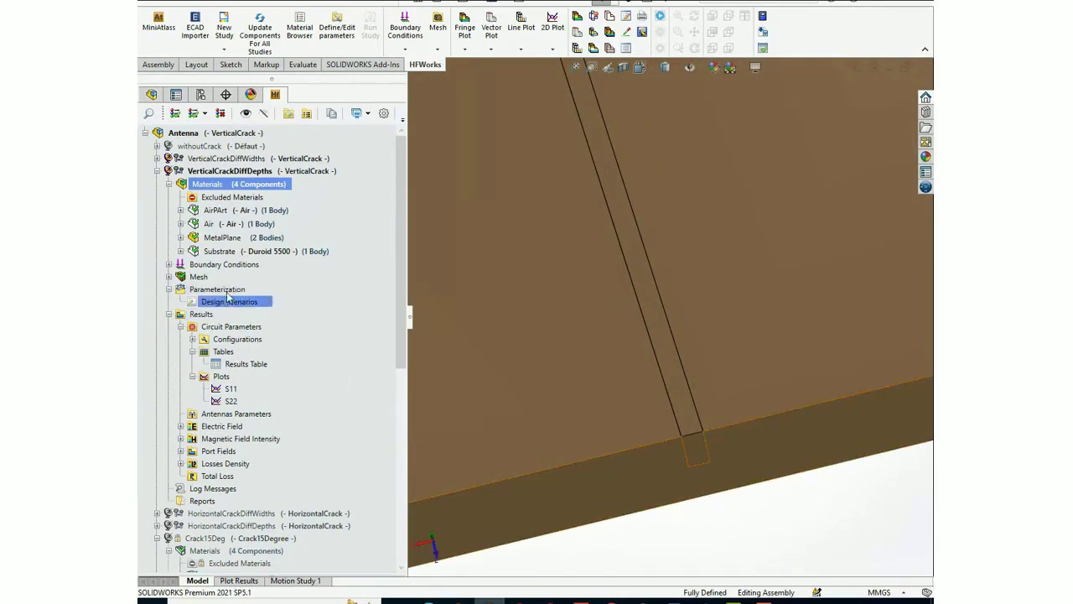
left_click(662, 438)
left_click(217, 238)
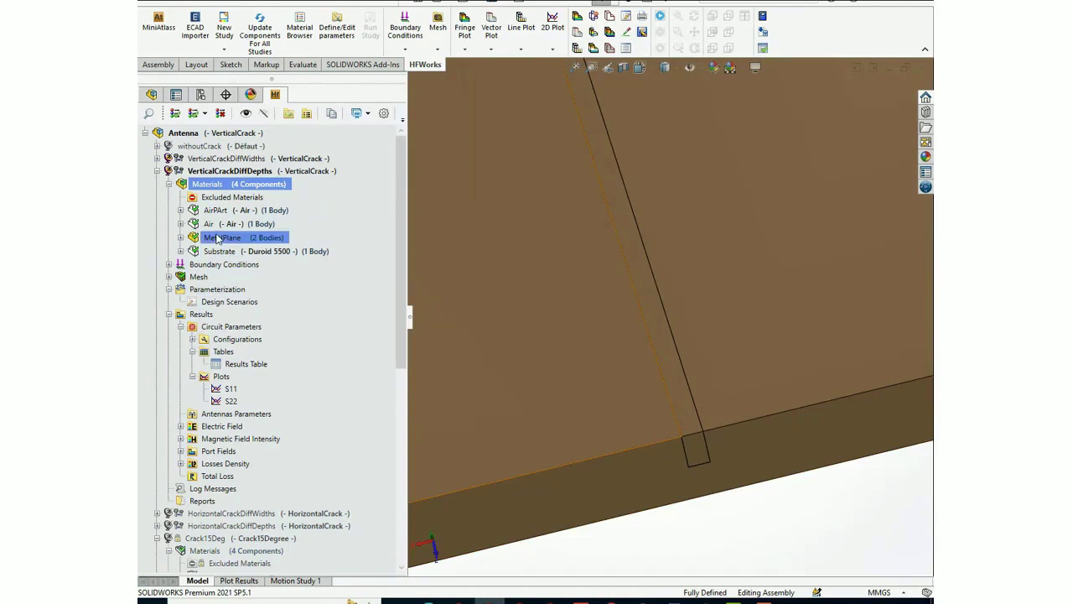
- Restore the Back view of the whole plate and collapse the VerticalCrackDiffDepths study
left_click(639, 67)
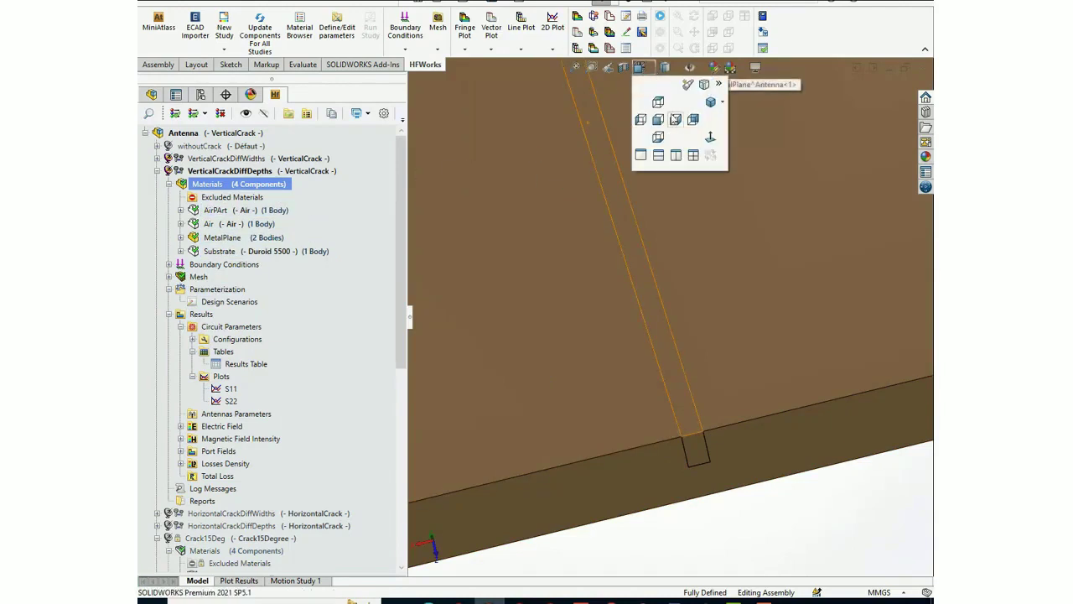
left_click(675, 119)
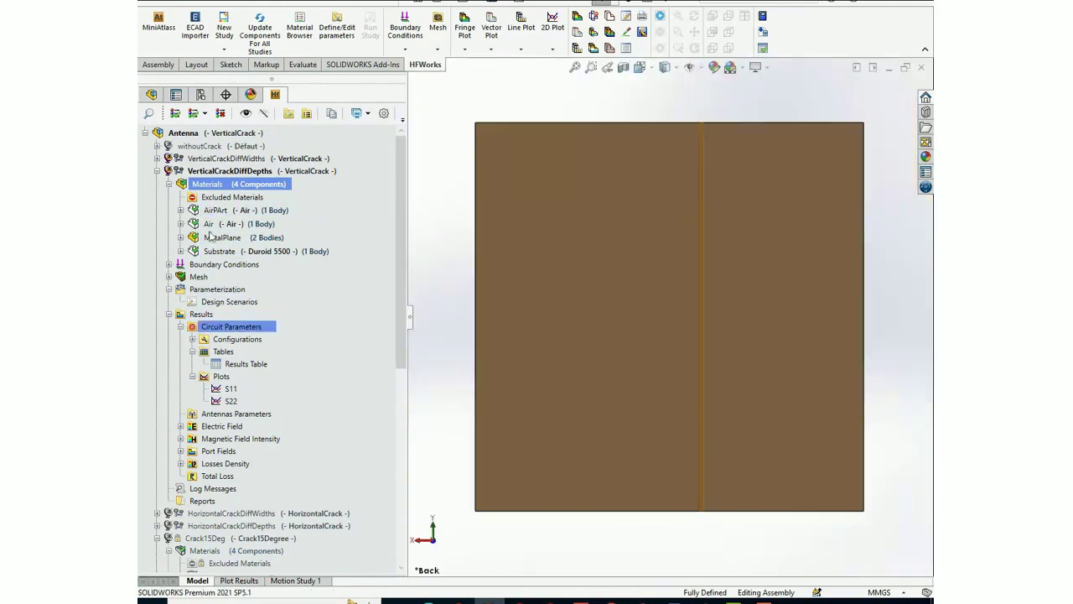
left_click(157, 171)
- Activate the HorizontalCrack configuration of the HorizontalCrackDiffWidths study and expand that study
left_click(217, 183)
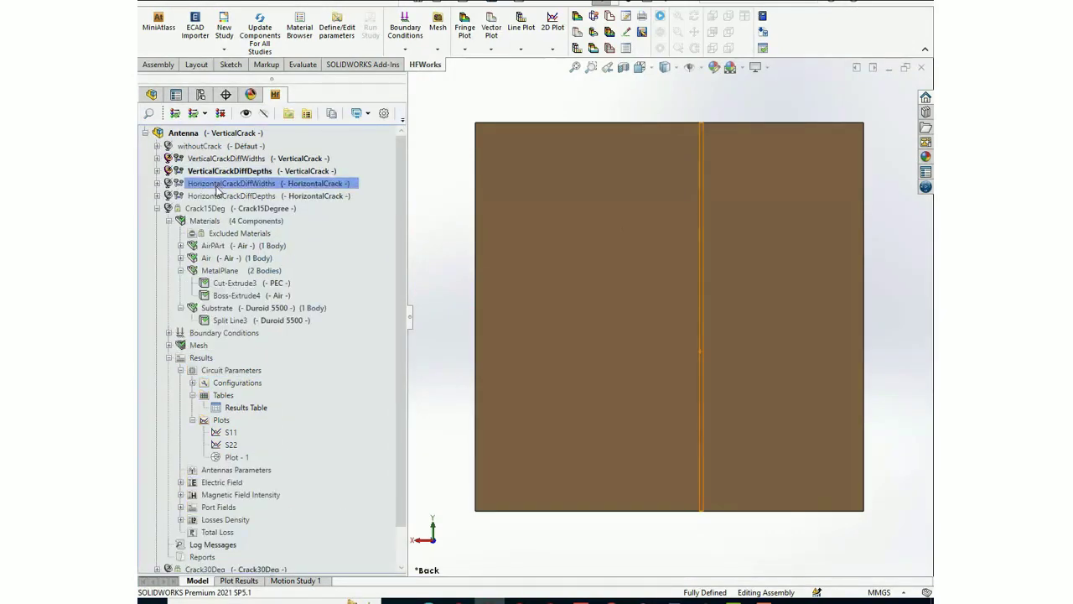
right_click(216, 190)
left_click(243, 189)
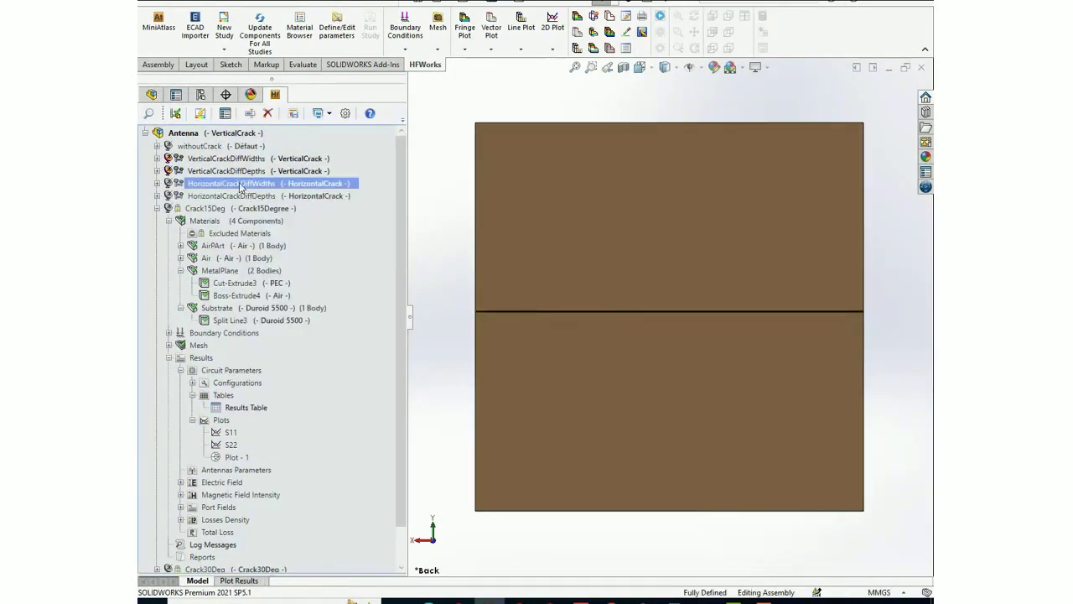
left_click(157, 183)
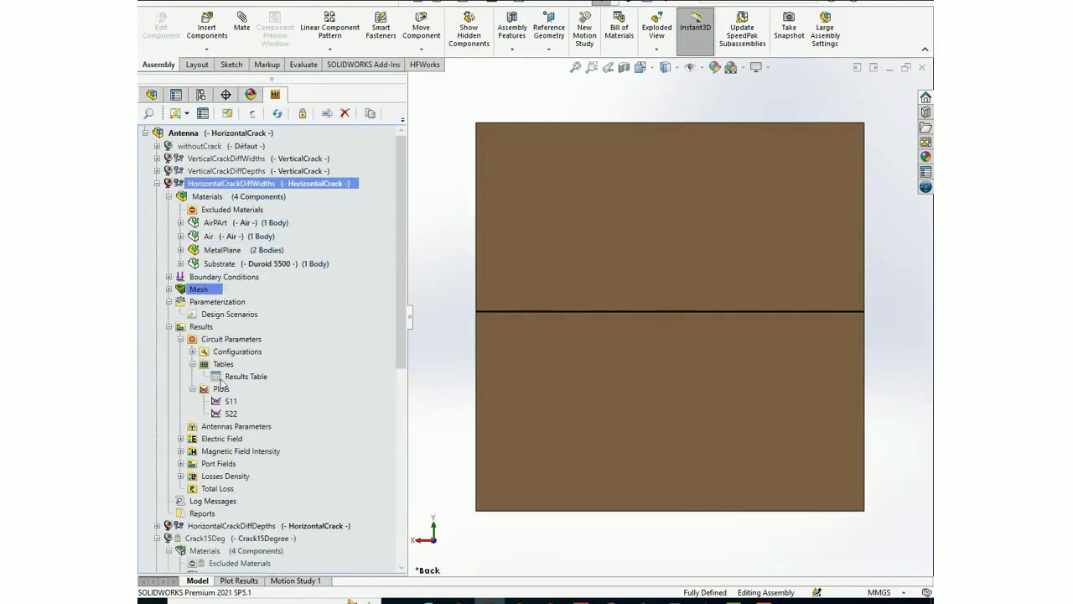
- Open the S11 plot of HorizontalCrackDiffWidths, enlarge it to compare the width curves, close it, and collapse the study
left_click(230, 401)
double_click(230, 404)
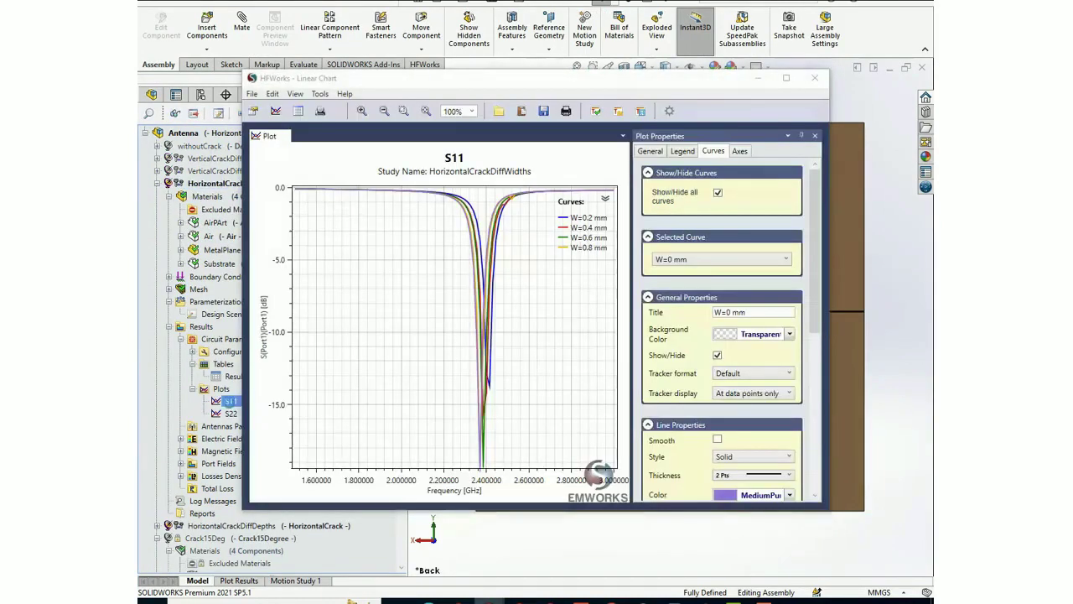
left_click(785, 78)
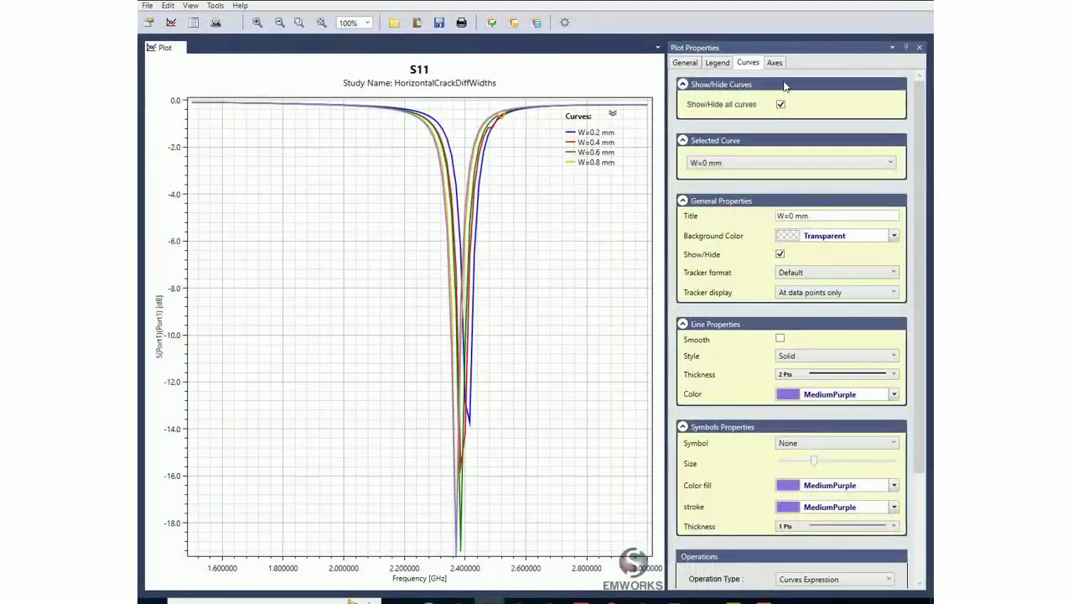
key("alt+F4")
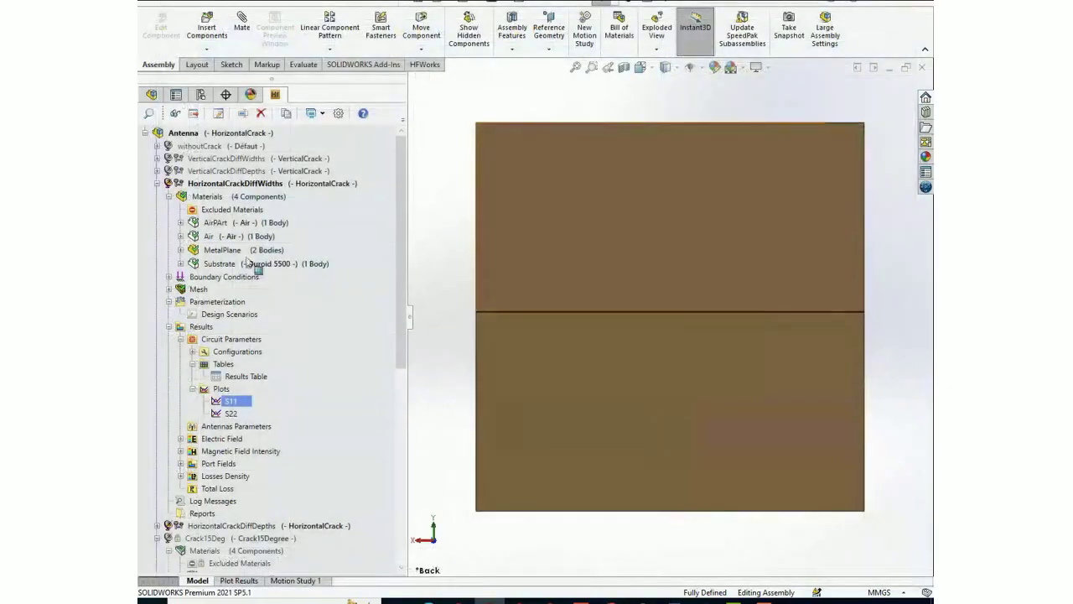
left_click(157, 183)
- Activate the Crack15Degree configuration of the Crack15Deg study to display the angled crack
left_click(208, 208)
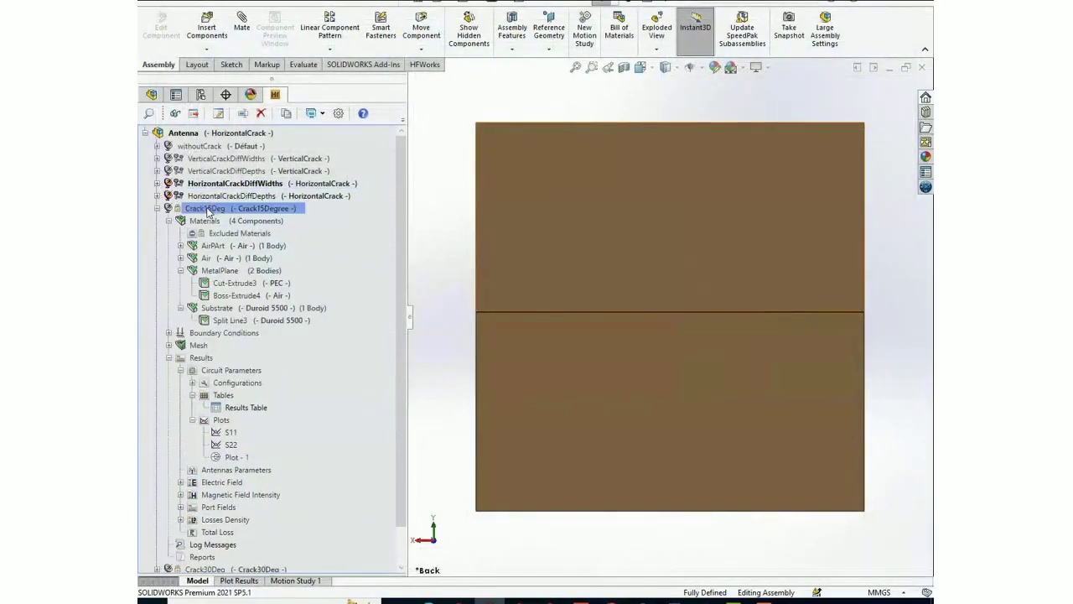
right_click(207, 208)
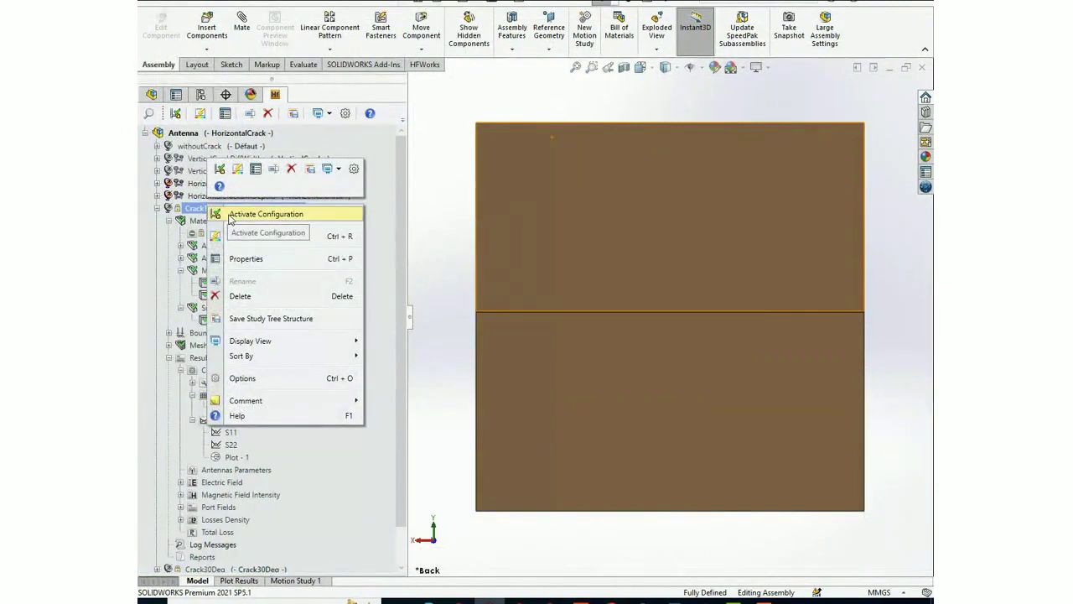
left_click(231, 216)
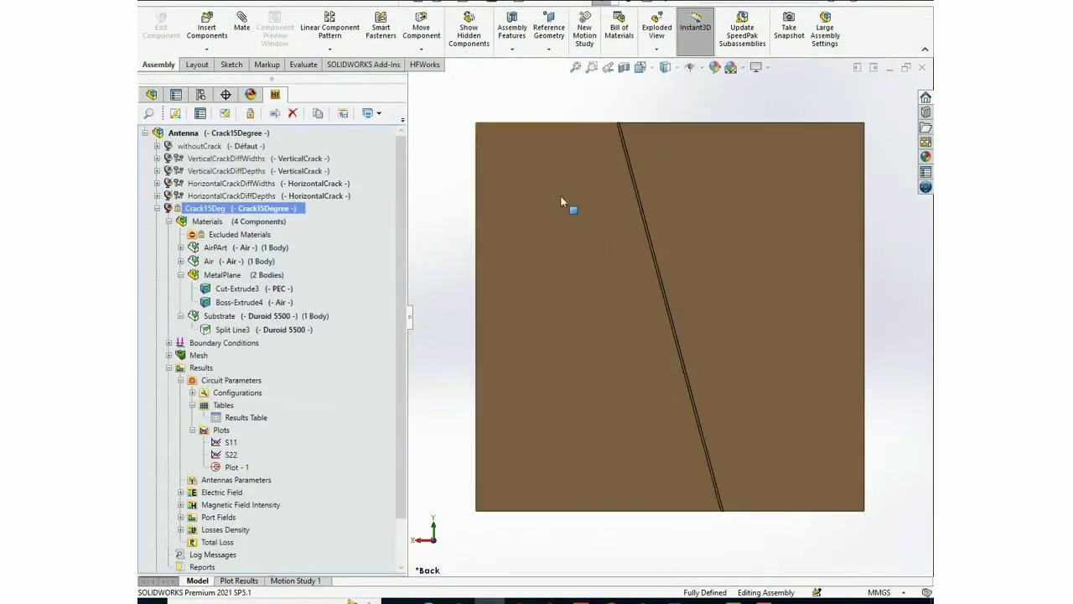
- Open the Crack15Deg study's S11 plot, enlarge it with the full legend to compare crack angles, close it, and collapse the study
left_click(232, 445)
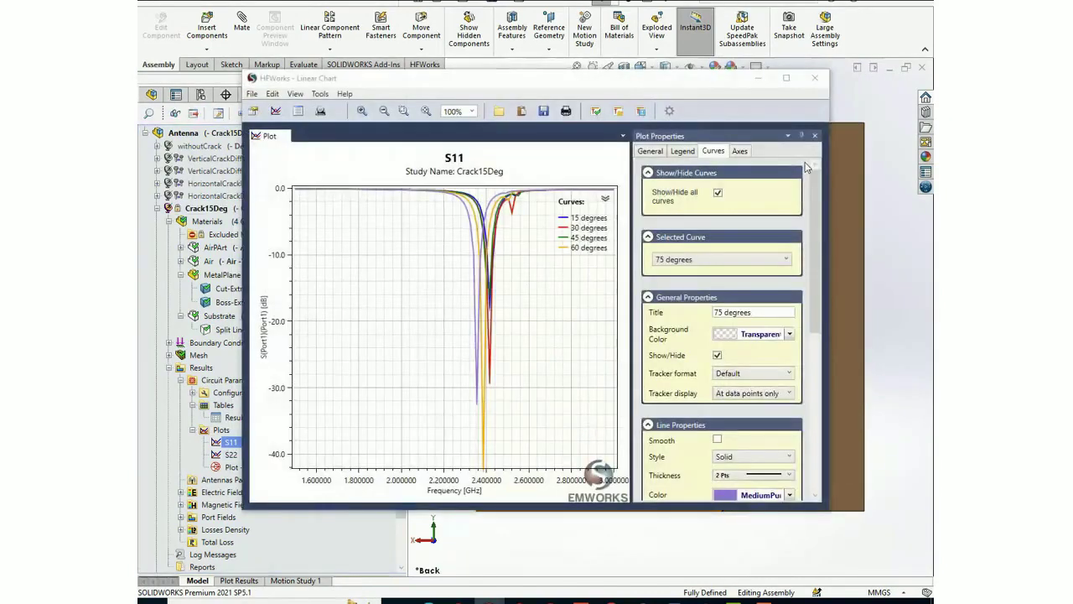
left_click(792, 71)
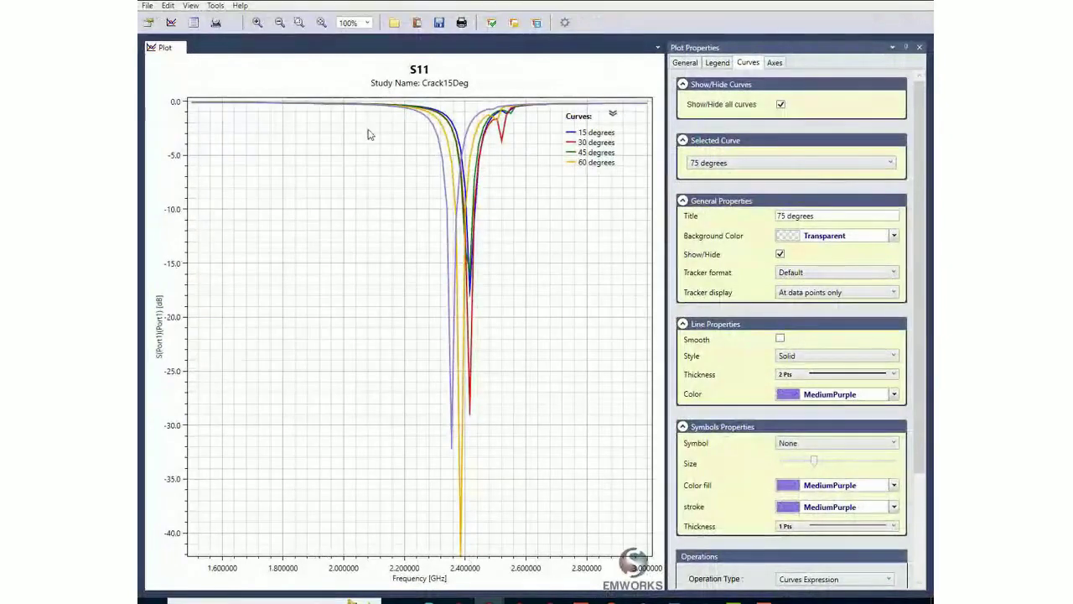
left_click(613, 116)
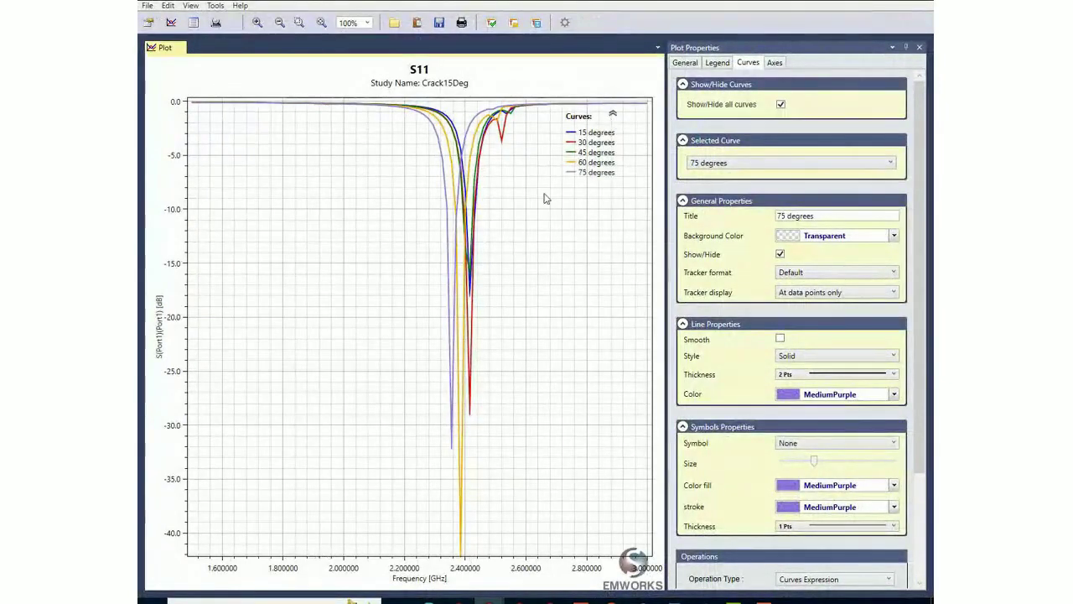
left_click(901, 3)
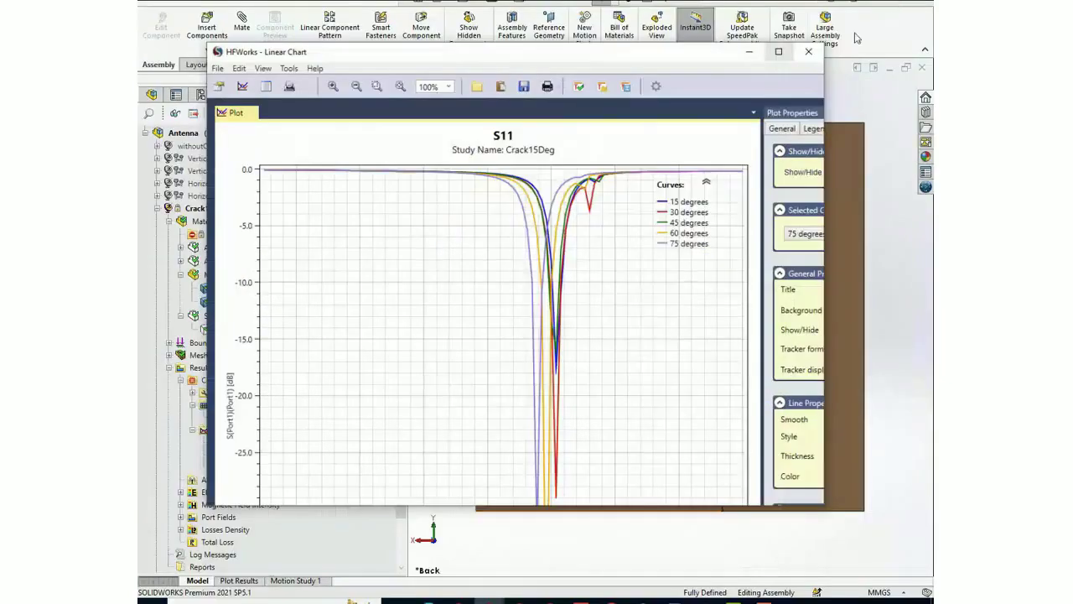
left_click(817, 71)
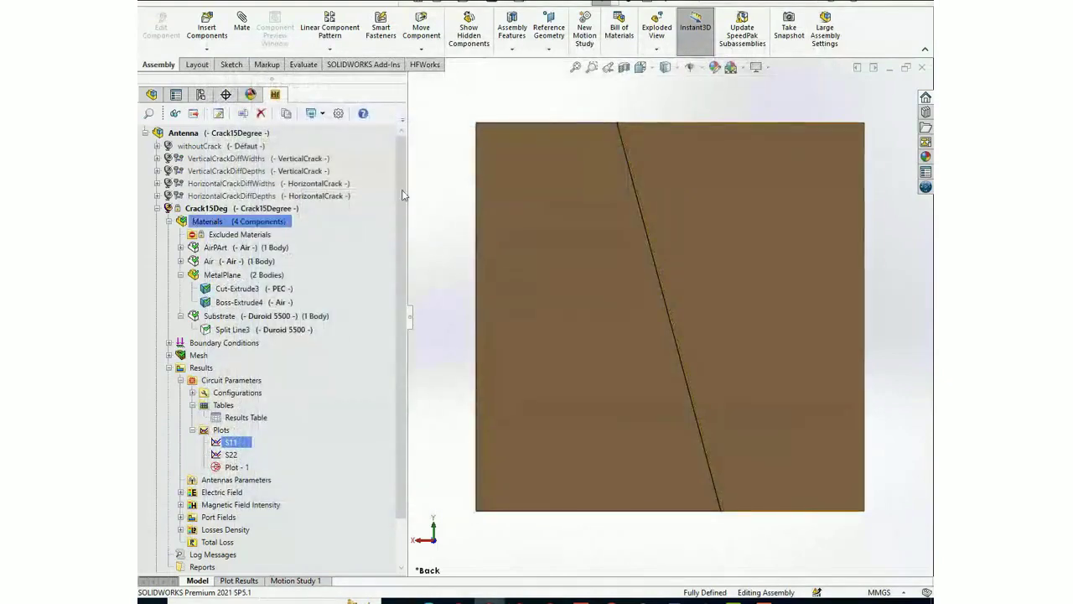
left_click(156, 208)
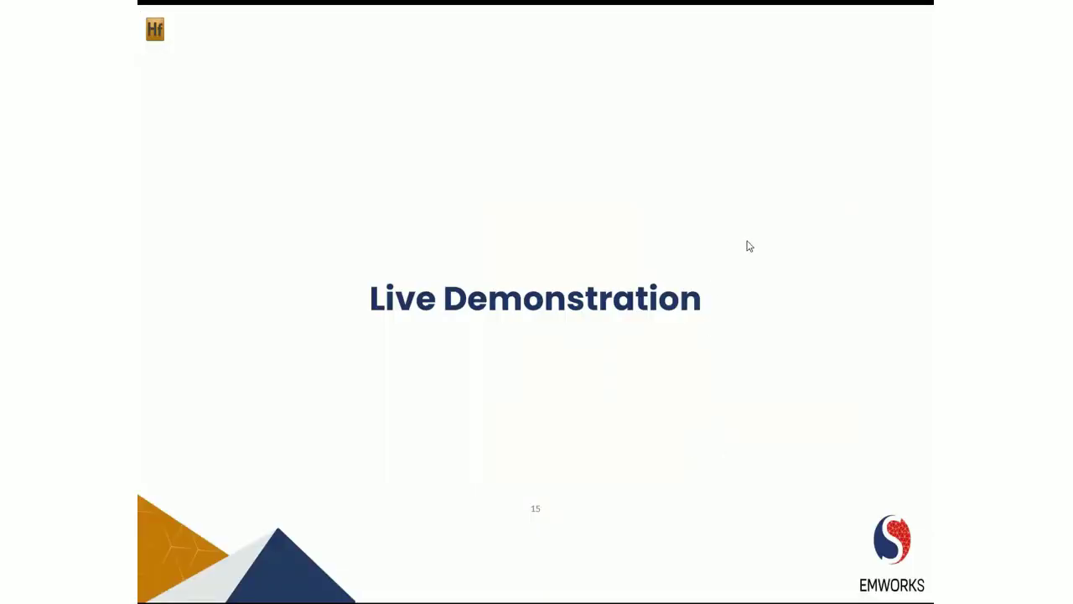
key("Right")
key("Right")
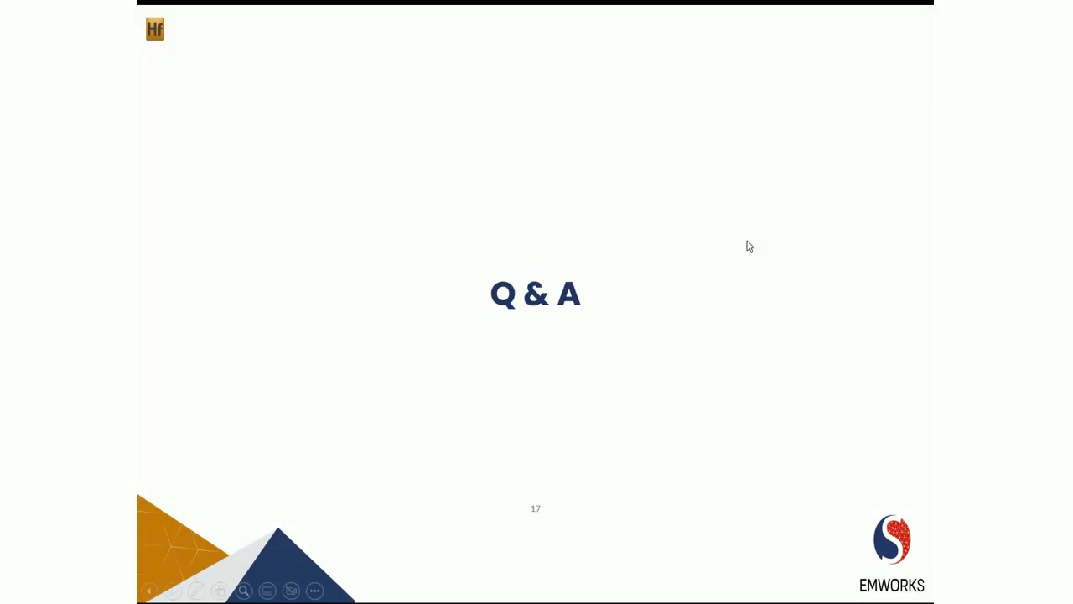